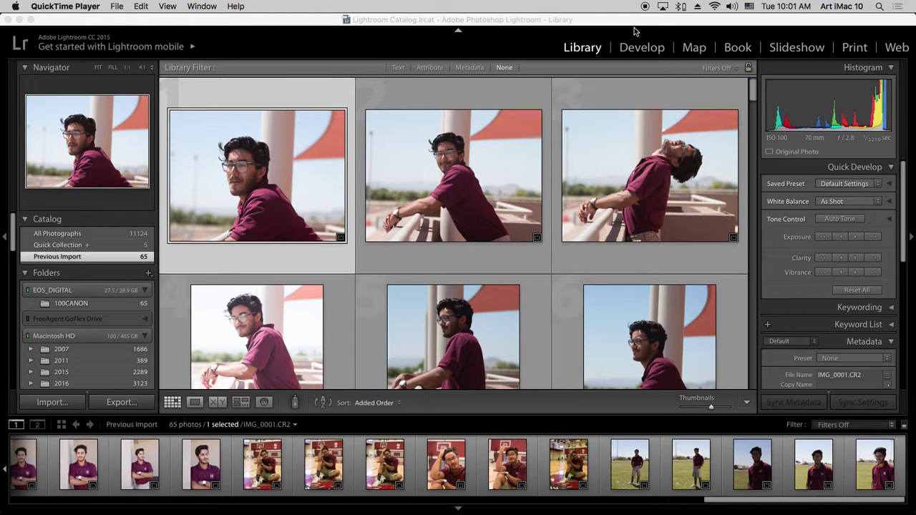
Browse the 2017 folders: 2017-05-19 paintings, then the 2017-03-28 and 2017-03-27 portraits.
{"action": "scroll", "coordinate": [544, 161], "scroll_direction": "down", "scroll_amount": 10}
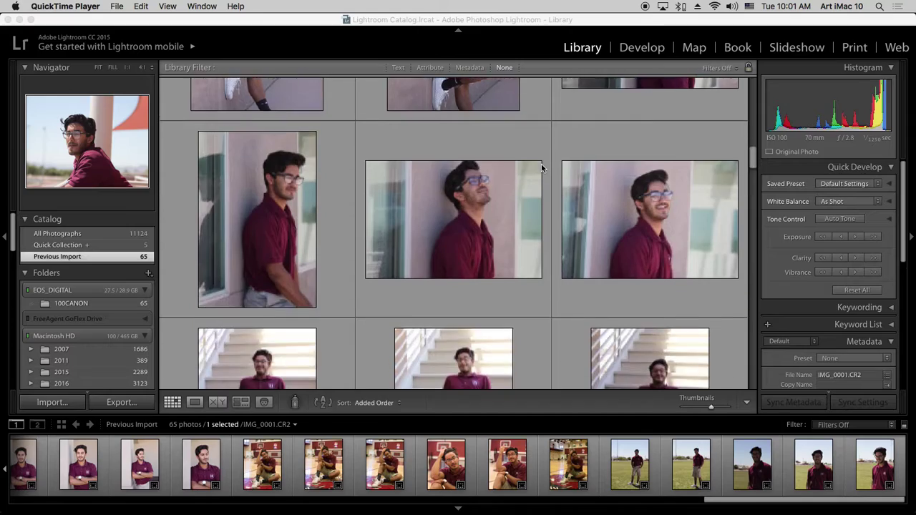
{"action": "scroll", "coordinate": [541, 167], "scroll_direction": "down", "scroll_amount": 15}
{"action": "scroll", "coordinate": [541, 164], "scroll_direction": "down", "scroll_amount": 5}
{"action": "scroll", "coordinate": [541, 164], "scroll_direction": "up", "scroll_amount": 20}
{"action": "scroll", "coordinate": [541, 169], "scroll_direction": "up", "scroll_amount": 10}
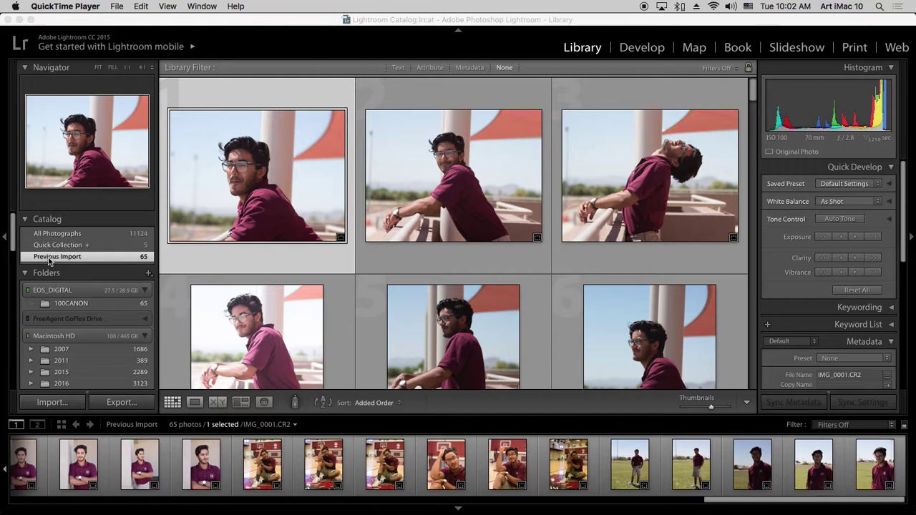
{"action": "scroll", "coordinate": [99, 356], "scroll_direction": "down", "scroll_amount": 10}
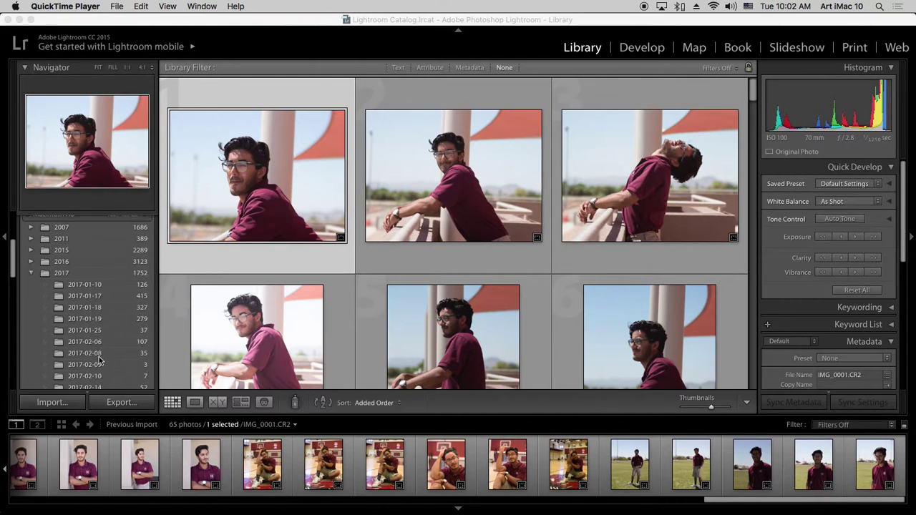
{"action": "scroll", "coordinate": [99, 358], "scroll_direction": "down", "scroll_amount": 2}
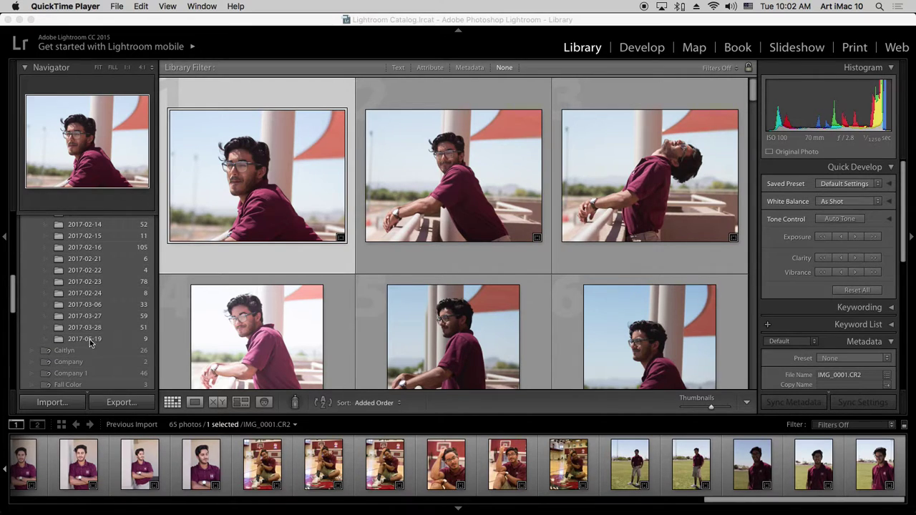
{"action": "scroll", "coordinate": [114, 337], "scroll_direction": "down", "scroll_amount": 3}
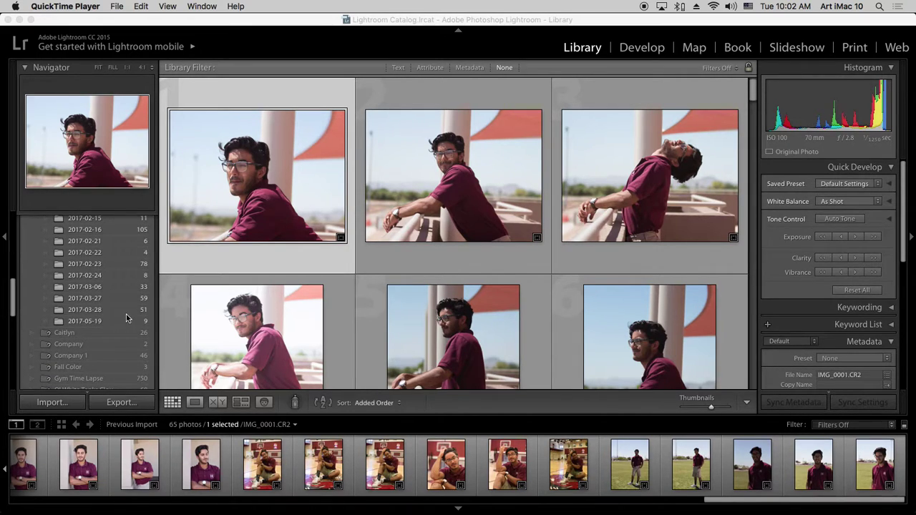
{"action": "left_click", "coordinate": [124, 322]}
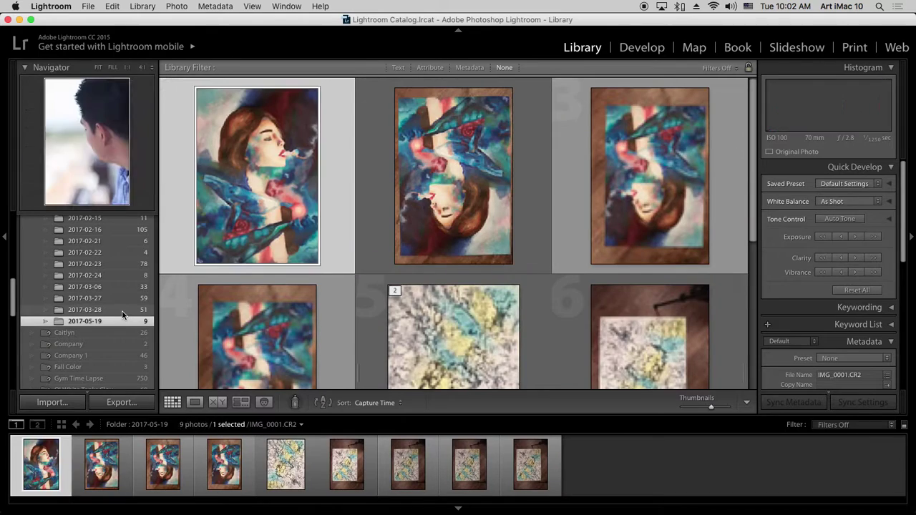
{"action": "left_click", "coordinate": [123, 313]}
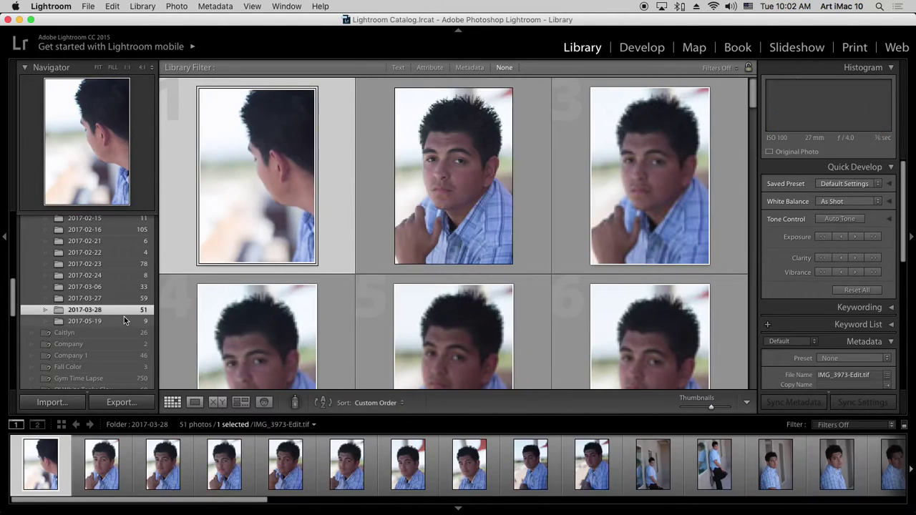
{"action": "scroll", "coordinate": [124, 317], "scroll_direction": "up", "scroll_amount": 2}
{"action": "left_click", "coordinate": [127, 333]}
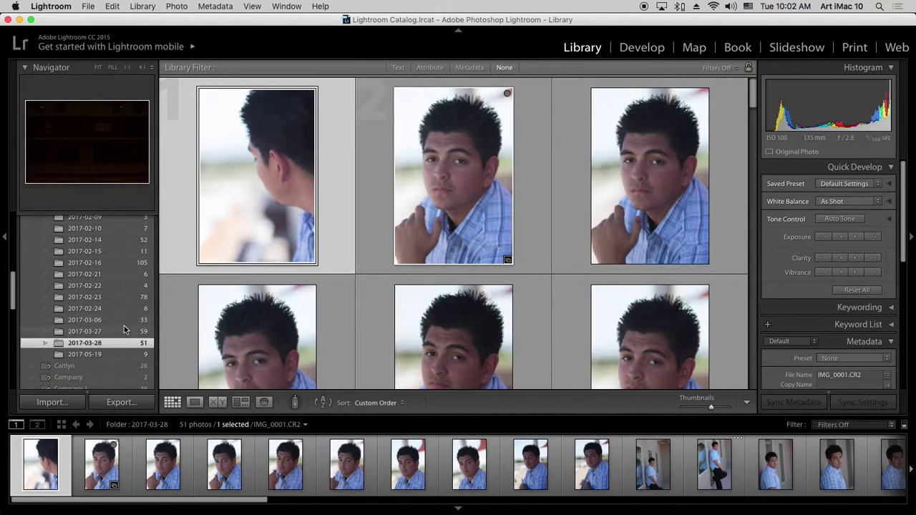
Expand the 2007 folder and view its 2007-05-19, 2007-05-18 and 2007-04-14 folders.
{"action": "scroll", "coordinate": [127, 330], "scroll_direction": "down", "scroll_amount": 8}
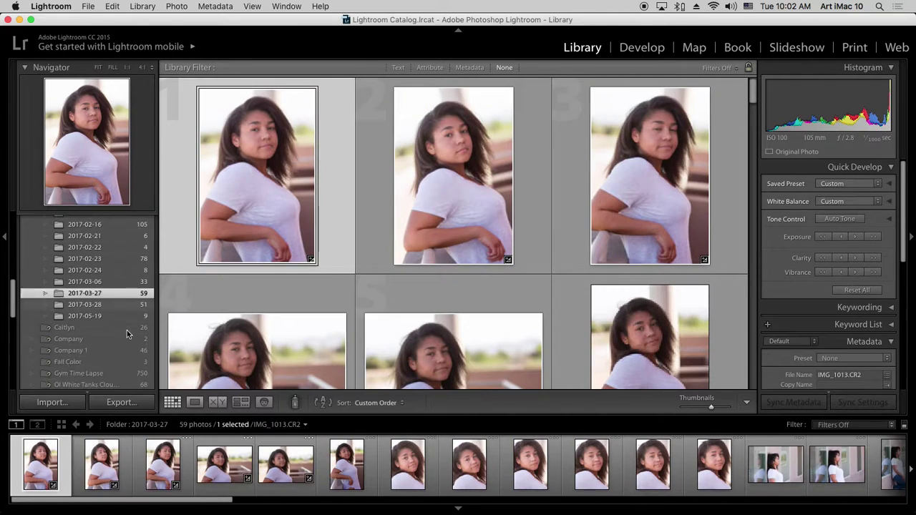
{"action": "scroll", "coordinate": [127, 335], "scroll_direction": "down", "scroll_amount": 6}
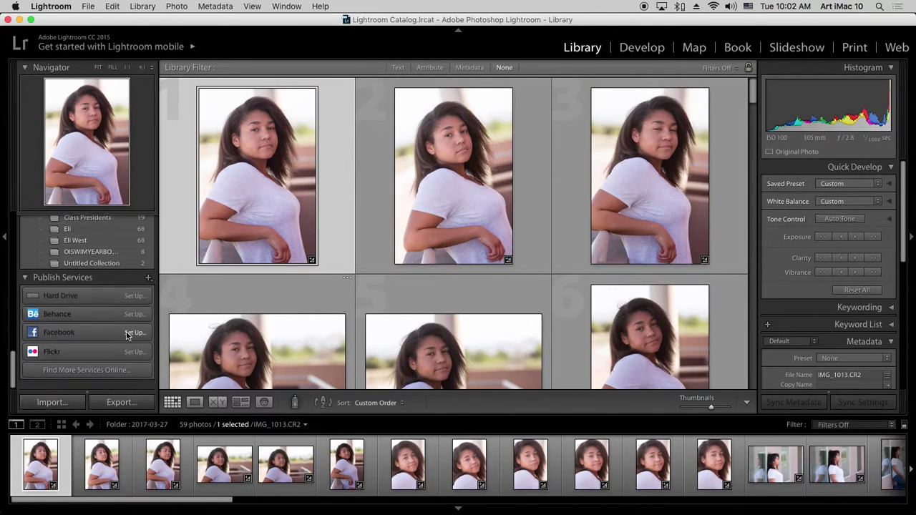
{"action": "scroll", "coordinate": [127, 334], "scroll_direction": "up", "scroll_amount": 15}
{"action": "scroll", "coordinate": [127, 331], "scroll_direction": "down", "scroll_amount": 3}
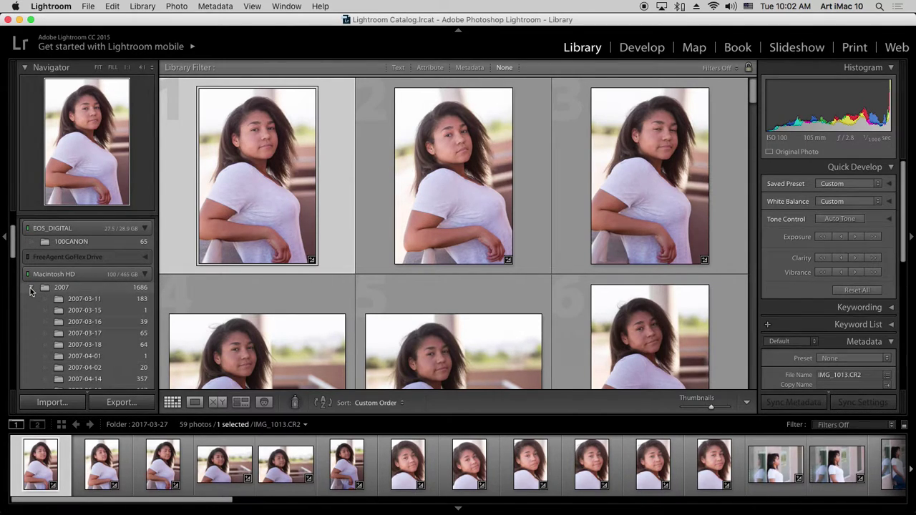
{"action": "left_click", "coordinate": [32, 289]}
{"action": "scroll", "coordinate": [74, 315], "scroll_direction": "down", "scroll_amount": 5}
{"action": "scroll", "coordinate": [77, 308], "scroll_direction": "up", "scroll_amount": 3}
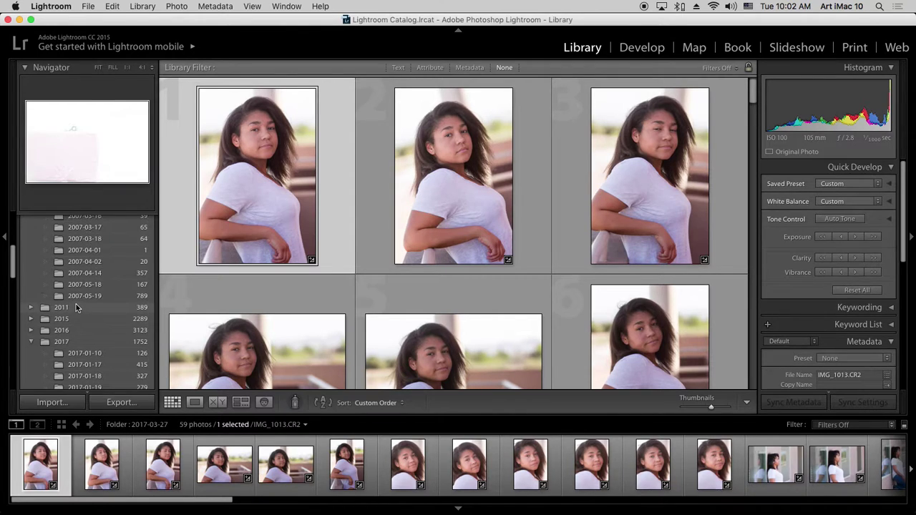
{"action": "left_click", "coordinate": [85, 295]}
{"action": "left_click", "coordinate": [85, 284]}
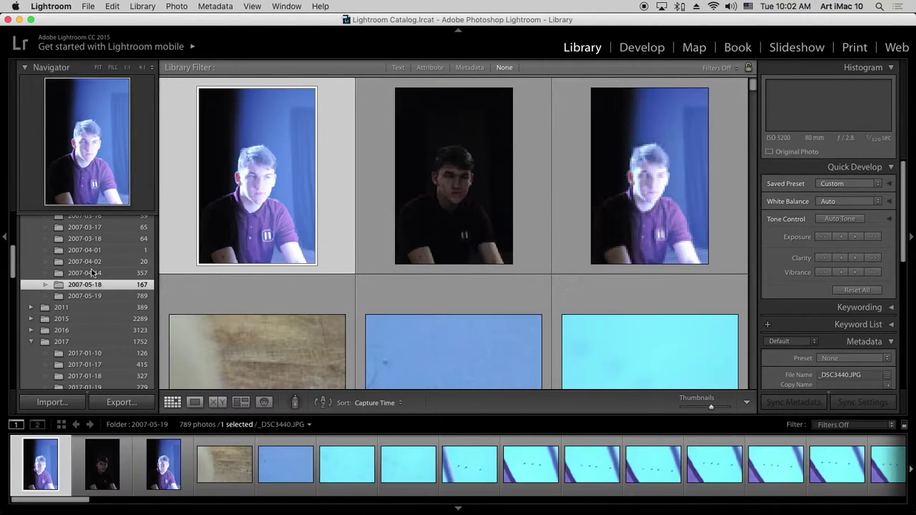
{"action": "left_click", "coordinate": [84, 273]}
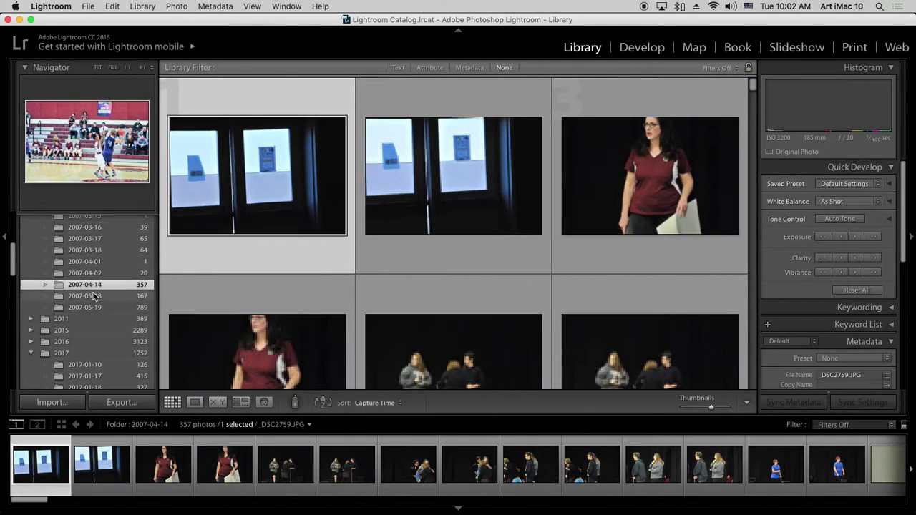
Expand the 2011 folder and display the 58 photos in 2011-07-17.
{"action": "scroll", "coordinate": [86, 294], "scroll_direction": "up", "scroll_amount": 10}
{"action": "scroll", "coordinate": [79, 290], "scroll_direction": "down", "scroll_amount": 12}
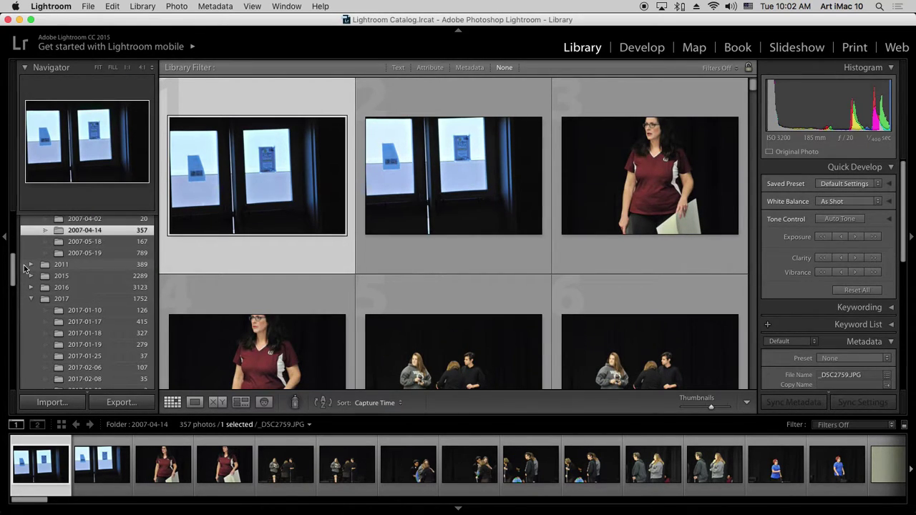
{"action": "left_click", "coordinate": [30, 264]}
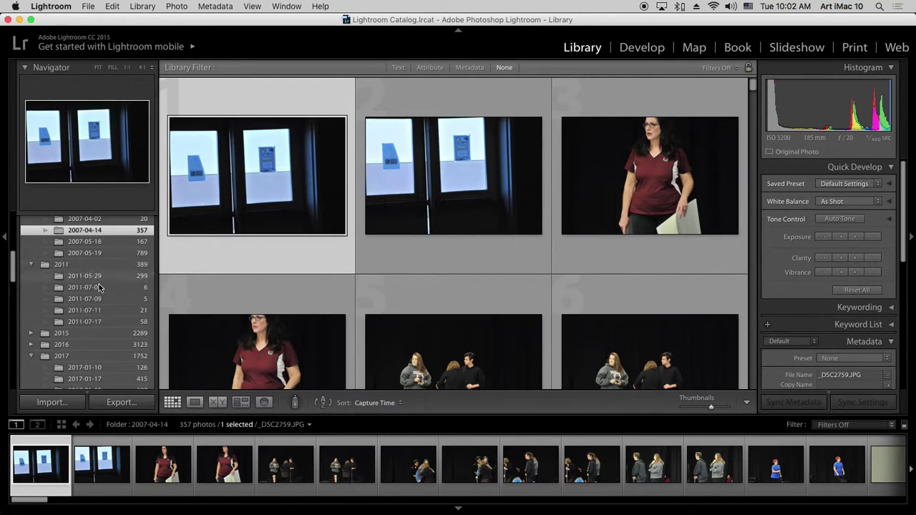
{"action": "left_click", "coordinate": [101, 322]}
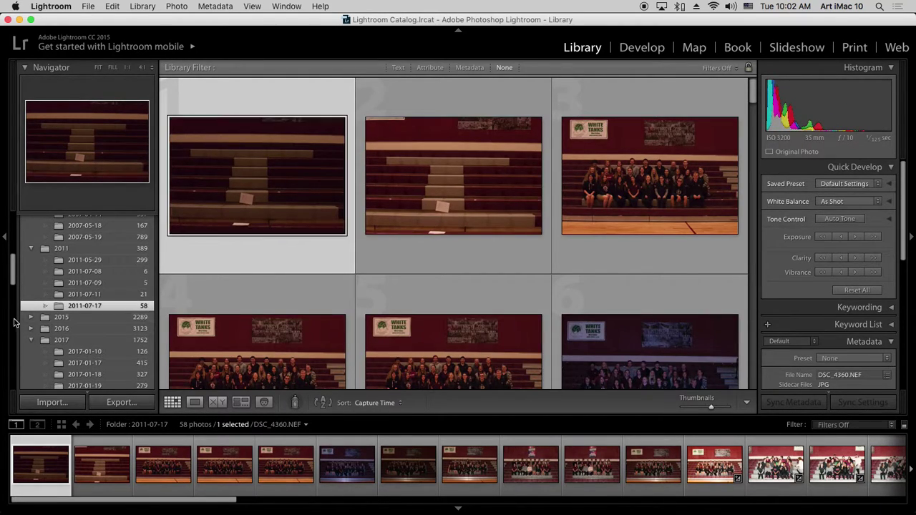
Expand the 2015 folder, then show the 65 photos from the Previous Import.
{"action": "left_click", "coordinate": [31, 317]}
{"action": "scroll", "coordinate": [133, 357], "scroll_direction": "down", "scroll_amount": 8}
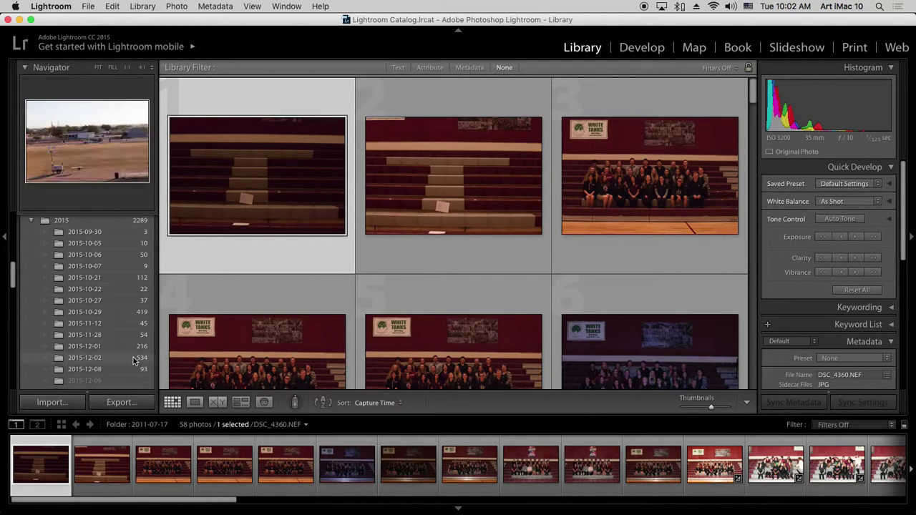
{"action": "scroll", "coordinate": [129, 323], "scroll_direction": "up", "scroll_amount": 2}
{"action": "scroll", "coordinate": [129, 324], "scroll_direction": "up", "scroll_amount": 10}
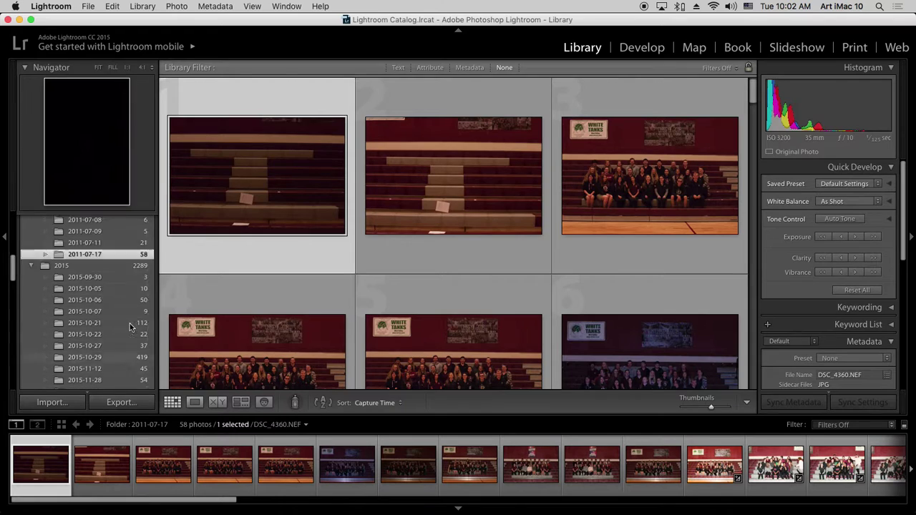
{"action": "scroll", "coordinate": [132, 330], "scroll_direction": "down", "scroll_amount": 12}
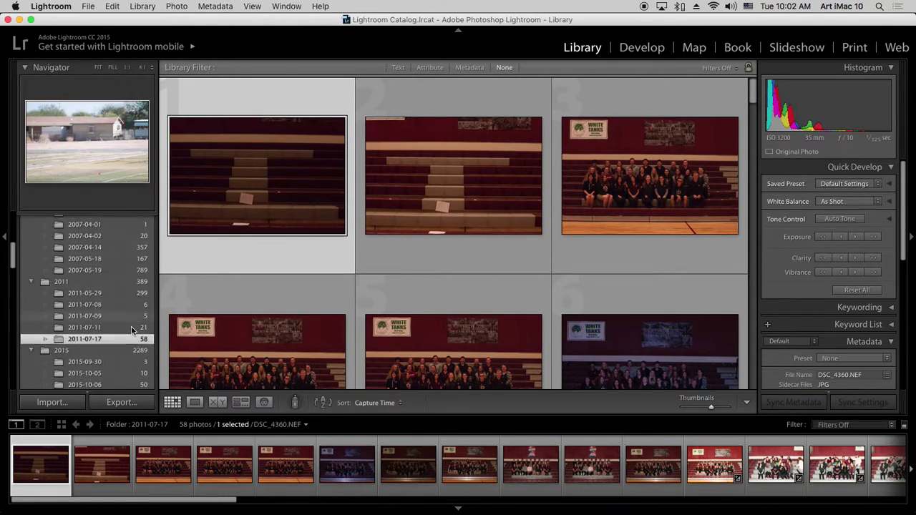
{"action": "scroll", "coordinate": [131, 330], "scroll_direction": "down", "scroll_amount": 8}
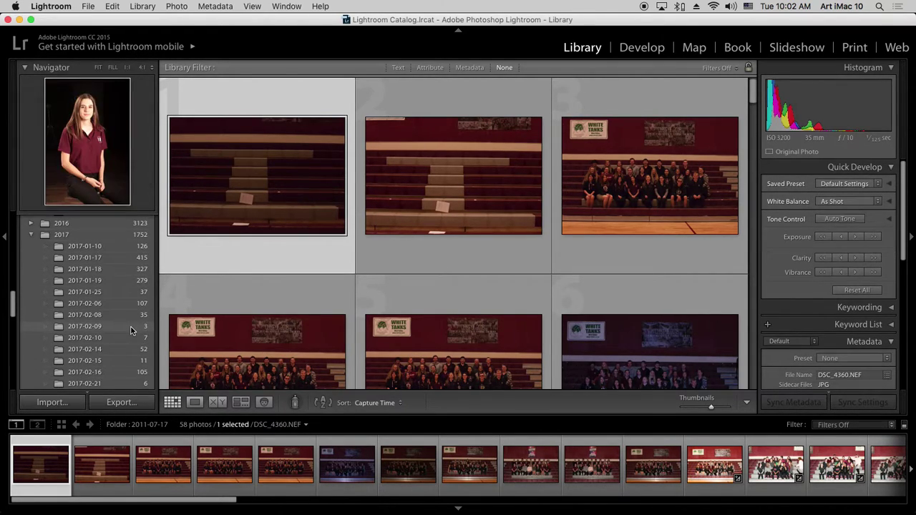
{"action": "scroll", "coordinate": [131, 330], "scroll_direction": "down", "scroll_amount": 5}
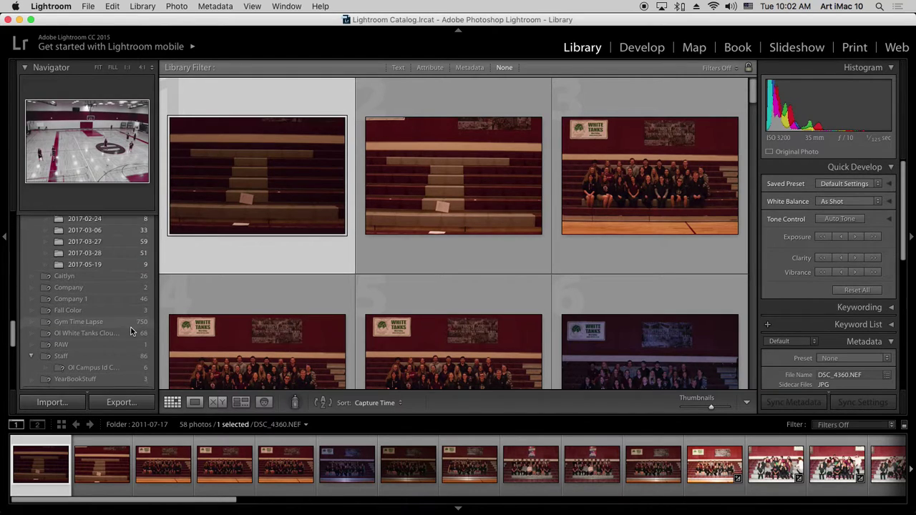
{"action": "scroll", "coordinate": [131, 331], "scroll_direction": "down", "scroll_amount": 6}
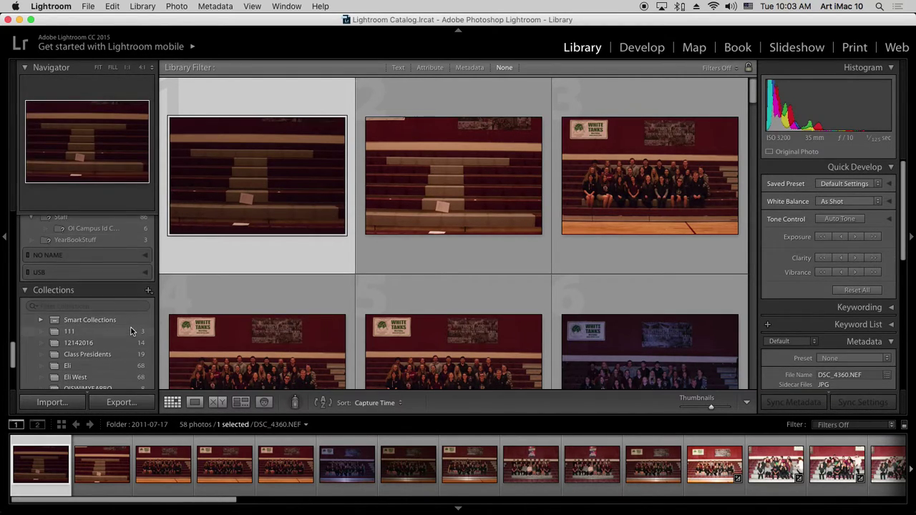
{"action": "scroll", "coordinate": [131, 329], "scroll_direction": "up", "scroll_amount": 20}
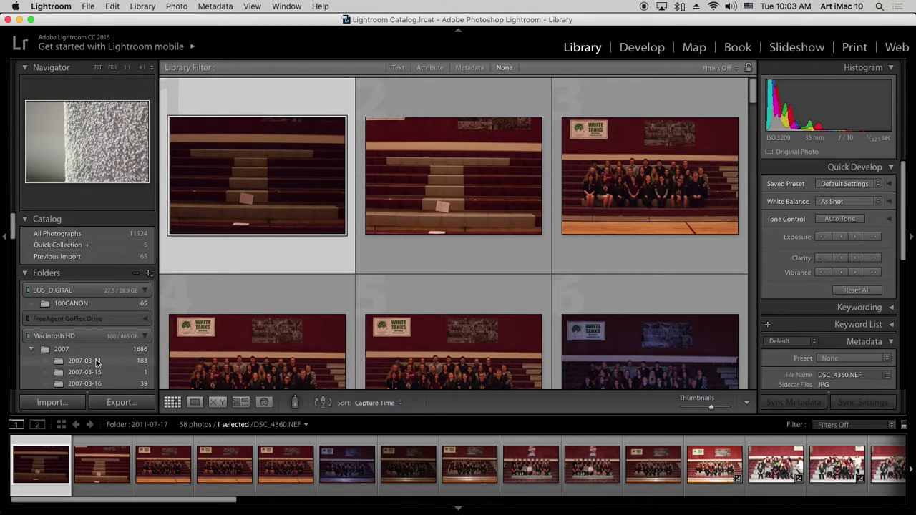
{"action": "left_click", "coordinate": [87, 259]}
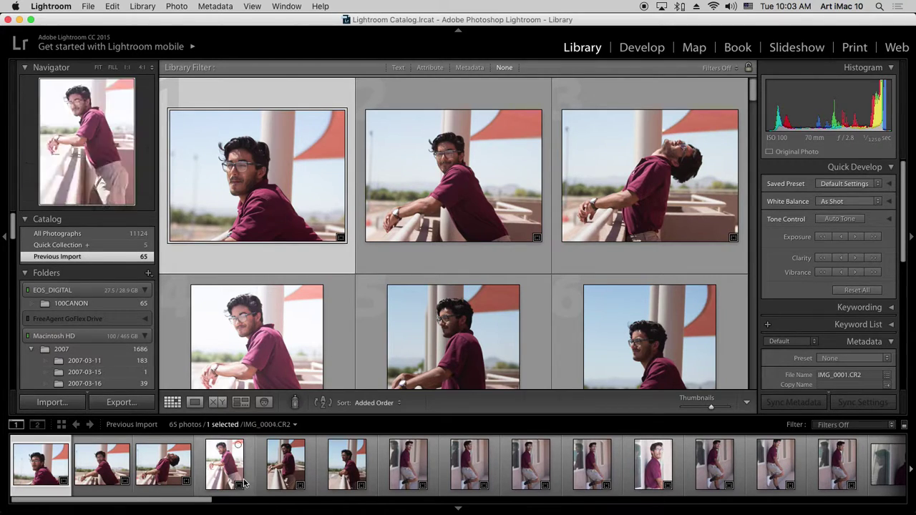
Show the five photos in the Quick Collection and select one.
{"action": "left_click", "coordinate": [131, 245]}
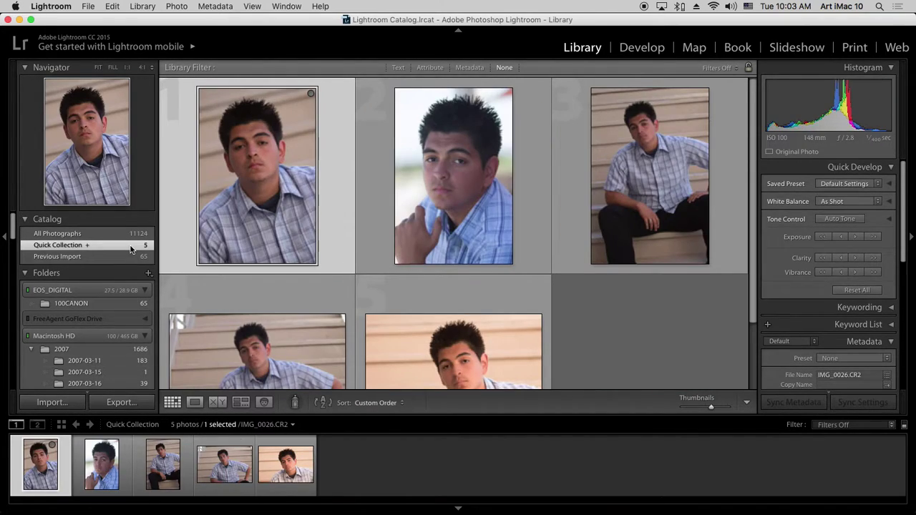
{"action": "left_click", "coordinate": [499, 257]}
{"action": "scroll", "coordinate": [499, 256], "scroll_direction": "down", "scroll_amount": 3}
{"action": "scroll", "coordinate": [459, 264], "scroll_direction": "up", "scroll_amount": 3}
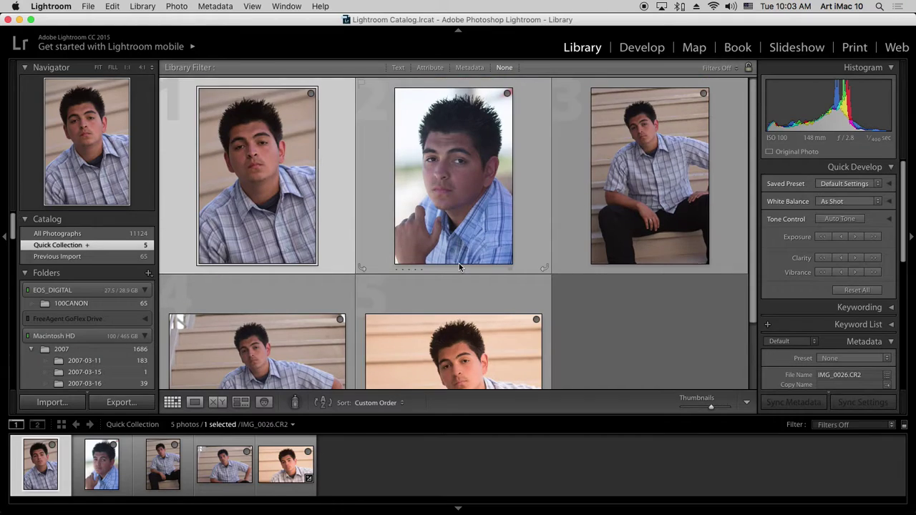
{"action": "scroll", "coordinate": [444, 249], "scroll_direction": "down", "scroll_amount": 3}
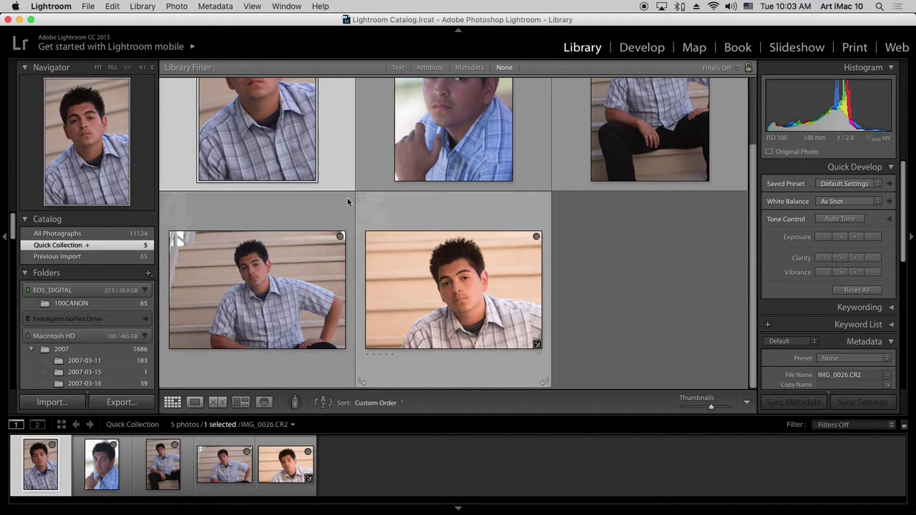
Save the Quick Collection as a collection named 'Osc' and clear it.
{"action": "right_click", "coordinate": [122, 247]}
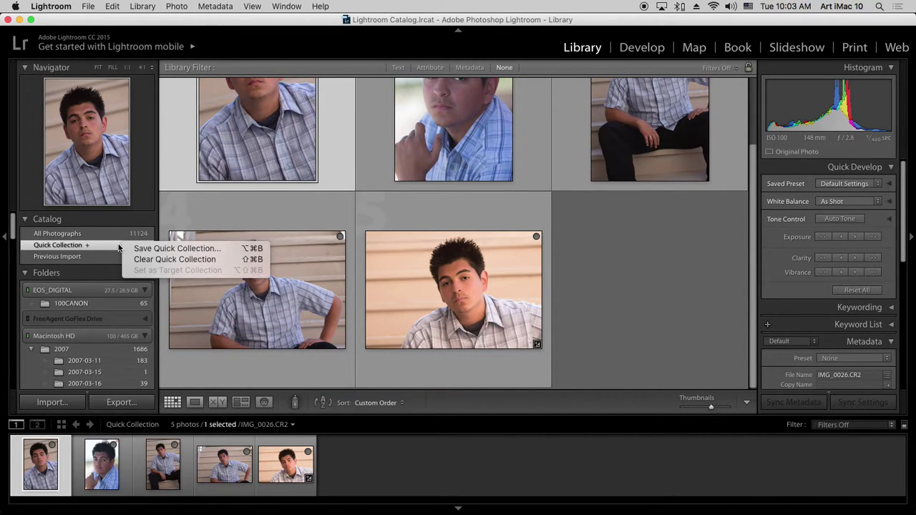
{"action": "left_click", "coordinate": [176, 249]}
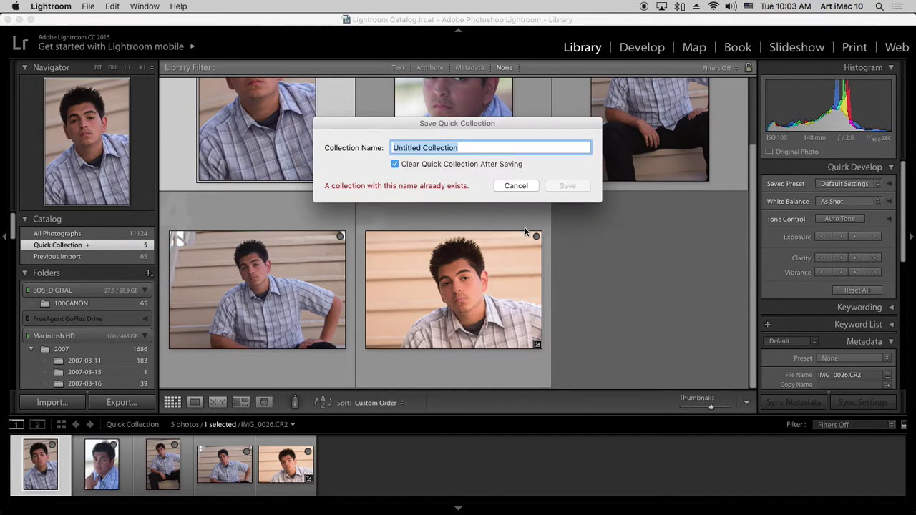
{"action": "type", "text": "Oscar"}
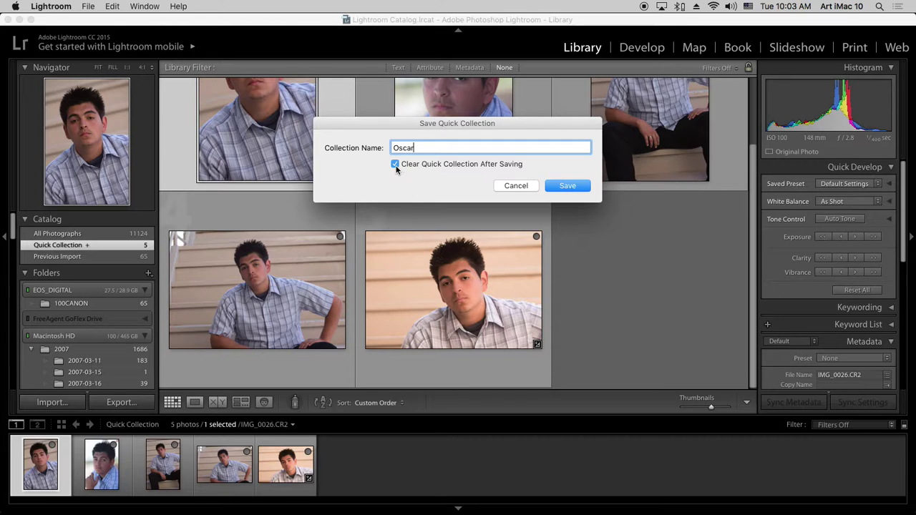
{"action": "left_click", "coordinate": [566, 186]}
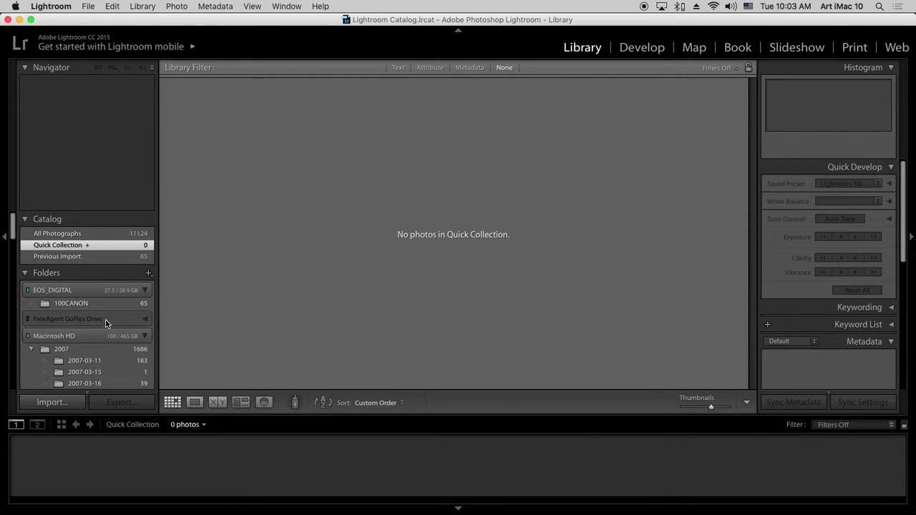
Return to the 65 photos of the Previous Import.
{"action": "scroll", "coordinate": [106, 320], "scroll_direction": "down", "scroll_amount": 10}
{"action": "scroll", "coordinate": [106, 320], "scroll_direction": "up", "scroll_amount": 5}
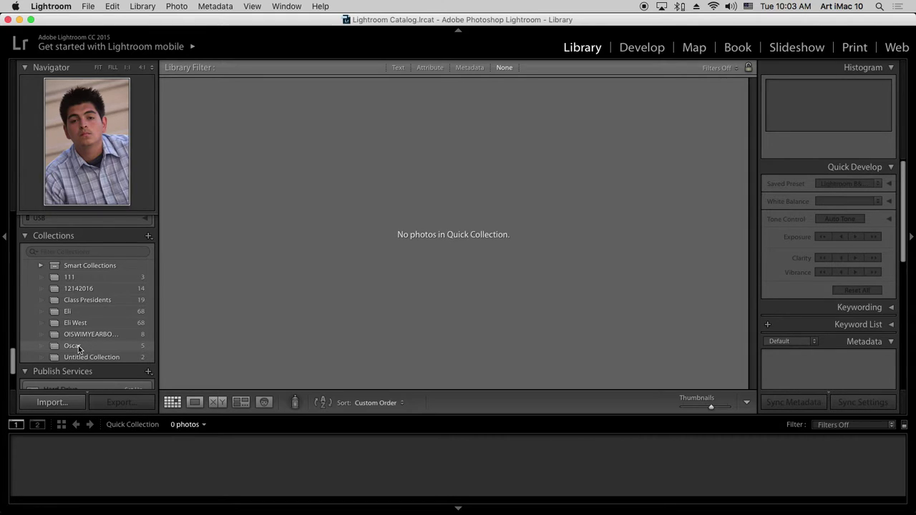
{"action": "scroll", "coordinate": [79, 345], "scroll_direction": "up", "scroll_amount": 10}
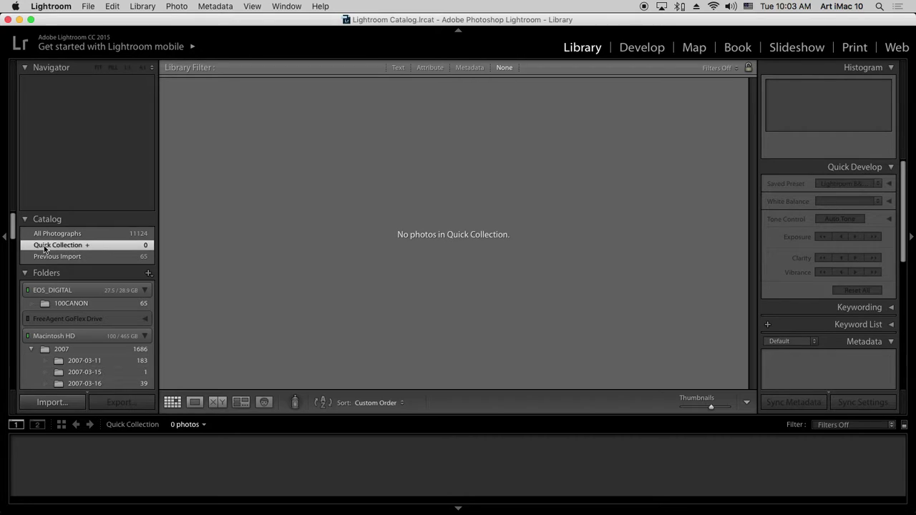
{"action": "left_click", "coordinate": [57, 256]}
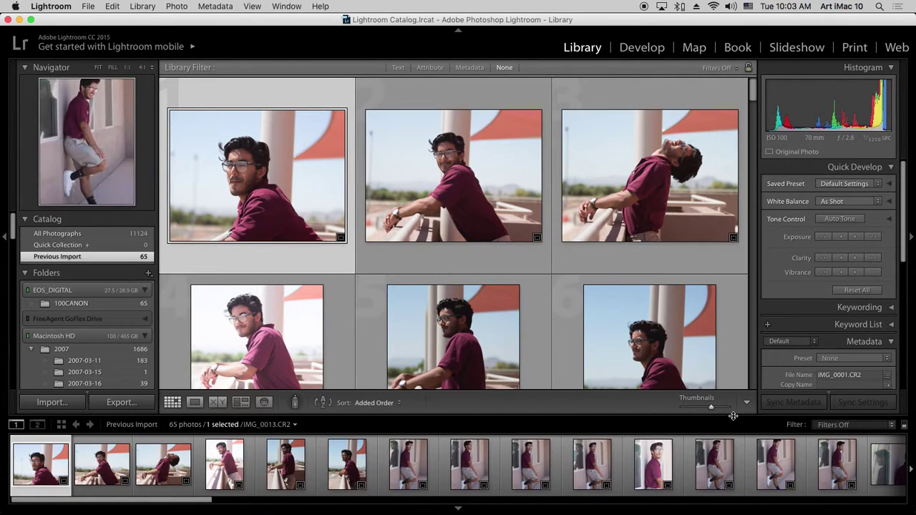
Enlarge thumbnails to maximum and add the seated hand-on-chin close-up to the Quick Collection.
{"action": "mouse_move", "coordinate": [712, 408]}
{"action": "left_mouse_down"}
{"action": "mouse_move", "coordinate": [732, 407]}
{"action": "mouse_move", "coordinate": [715, 408]}
{"action": "left_mouse_up"}
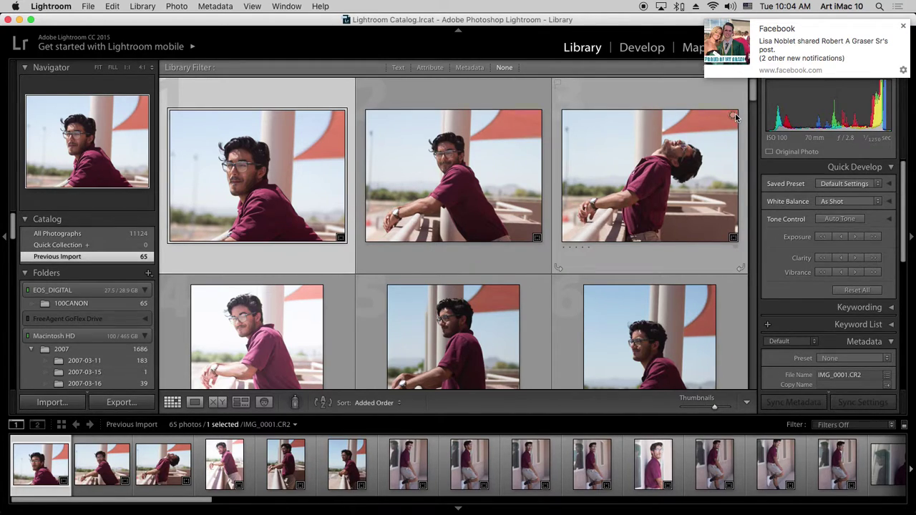
{"action": "scroll", "coordinate": [383, 235], "scroll_direction": "down", "scroll_amount": 3}
{"action": "scroll", "coordinate": [385, 237], "scroll_direction": "down", "scroll_amount": 10}
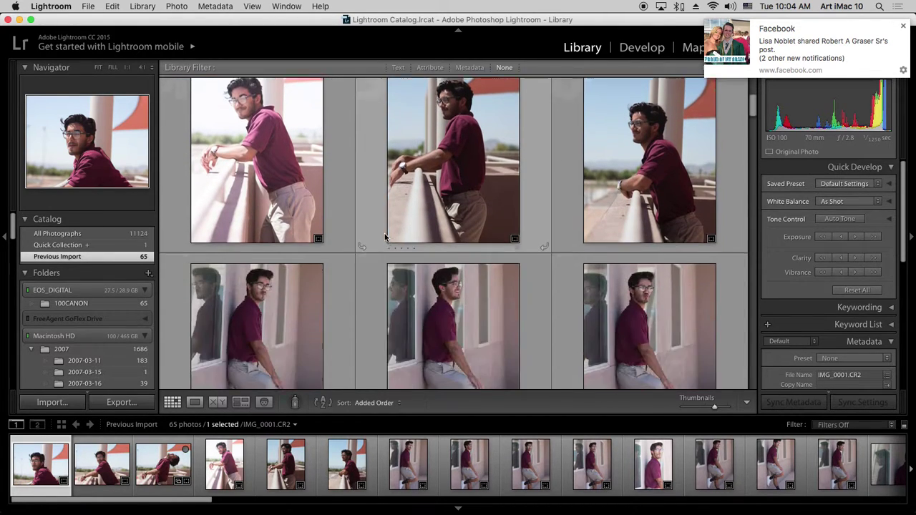
{"action": "scroll", "coordinate": [384, 236], "scroll_direction": "down", "scroll_amount": 1}
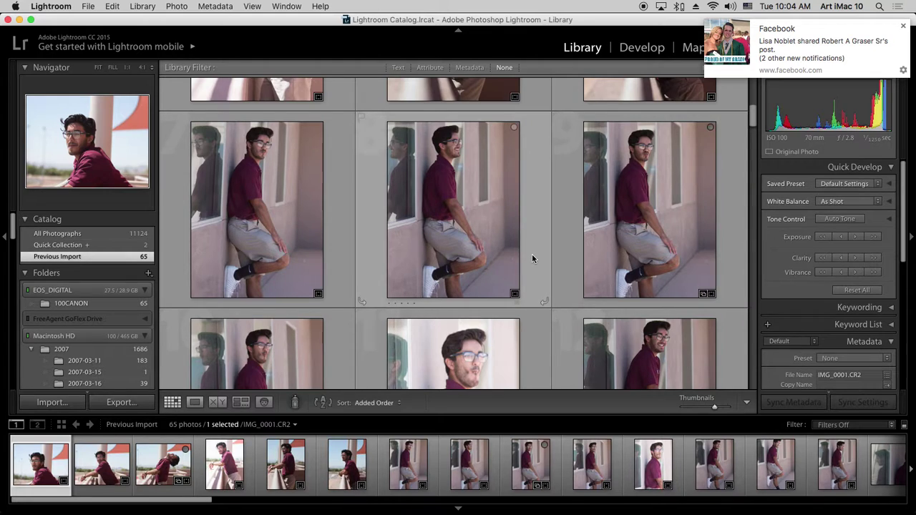
{"action": "scroll", "coordinate": [532, 257], "scroll_direction": "down", "scroll_amount": 5}
{"action": "scroll", "coordinate": [532, 258], "scroll_direction": "down", "scroll_amount": 5}
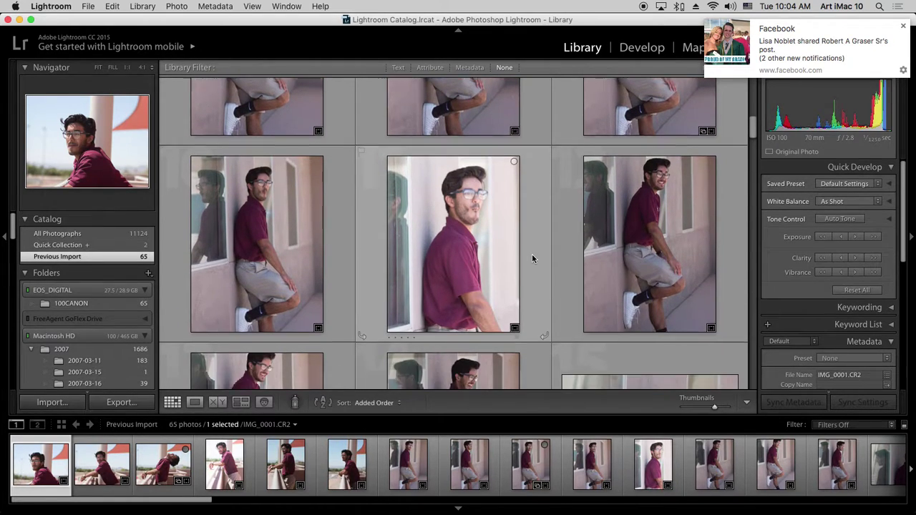
{"action": "scroll", "coordinate": [532, 257], "scroll_direction": "down", "scroll_amount": 5}
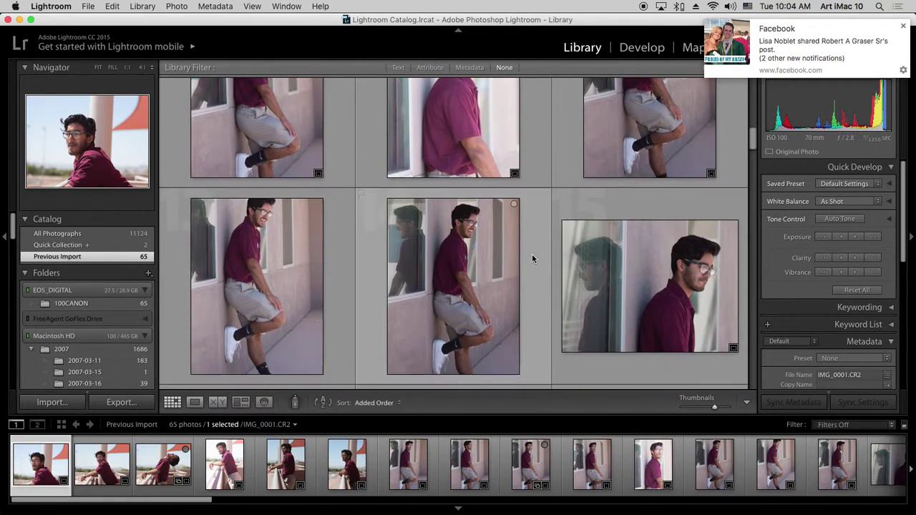
{"action": "scroll", "coordinate": [532, 253], "scroll_direction": "down", "scroll_amount": 2}
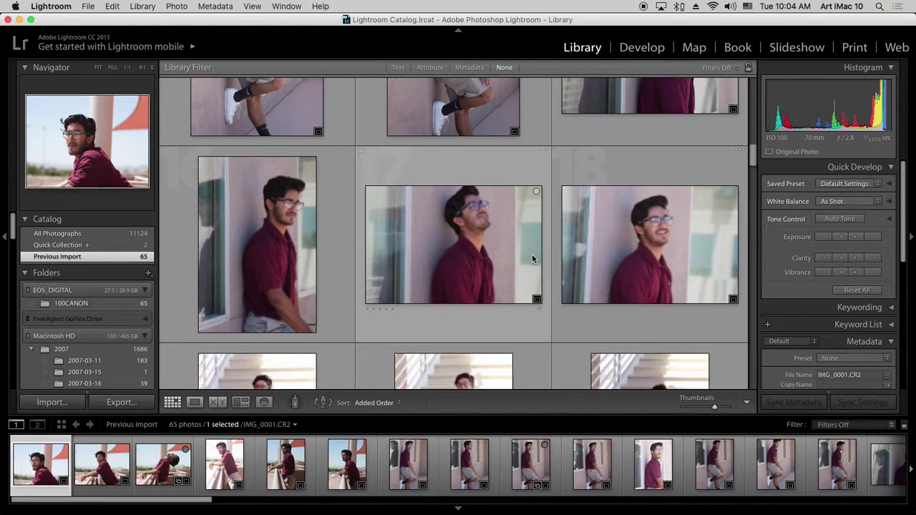
{"action": "scroll", "coordinate": [692, 245], "scroll_direction": "down", "scroll_amount": 3}
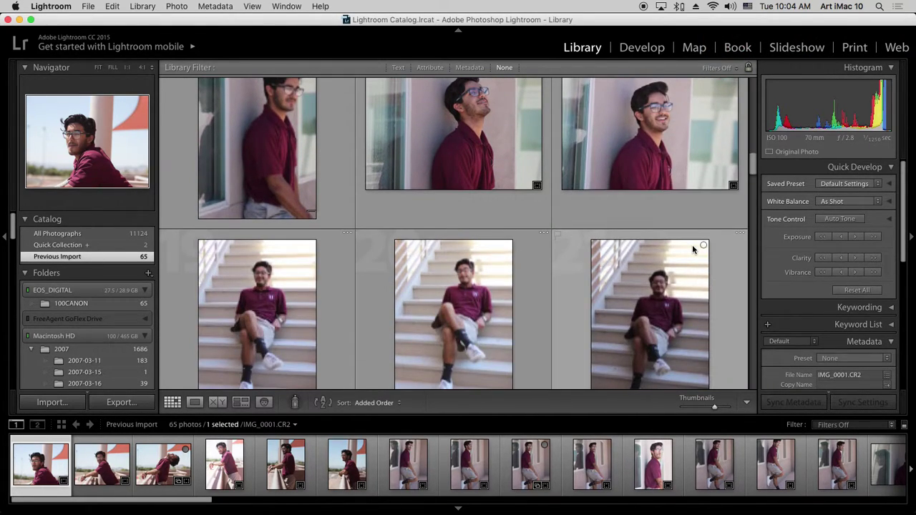
{"action": "scroll", "coordinate": [692, 245], "scroll_direction": "down", "scroll_amount": 5}
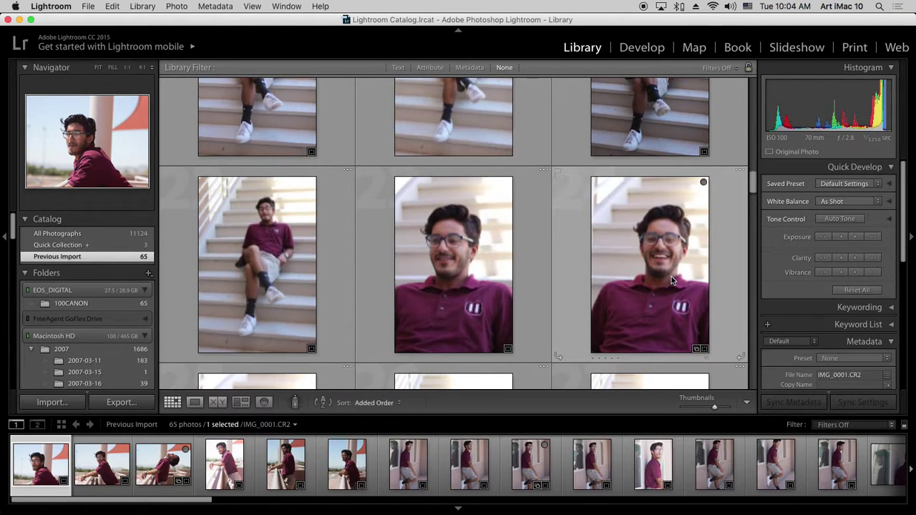
{"action": "scroll", "coordinate": [671, 276], "scroll_direction": "down", "scroll_amount": 5}
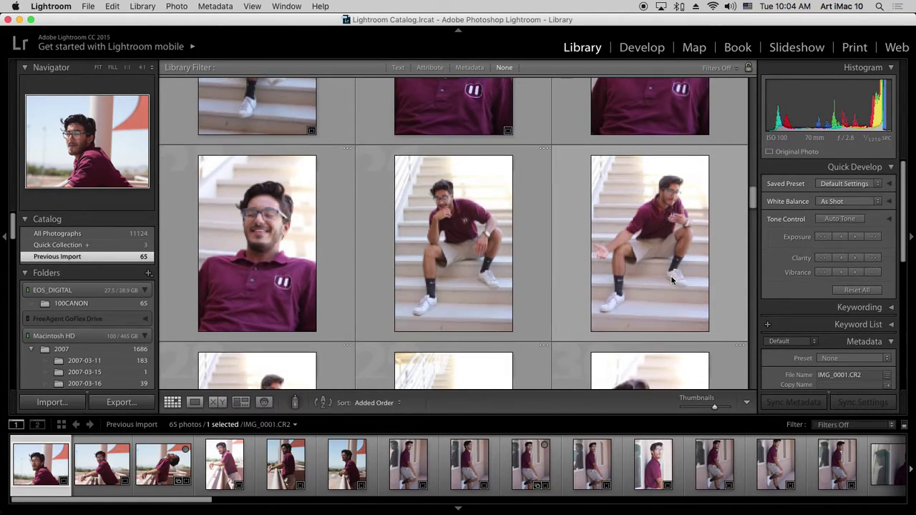
{"action": "scroll", "coordinate": [671, 277], "scroll_direction": "down", "scroll_amount": 3}
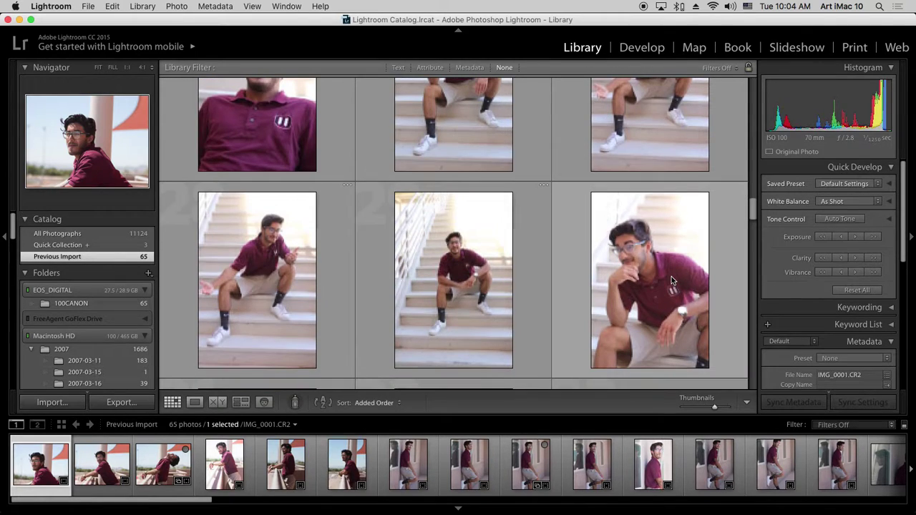
{"action": "left_click", "coordinate": [703, 198]}
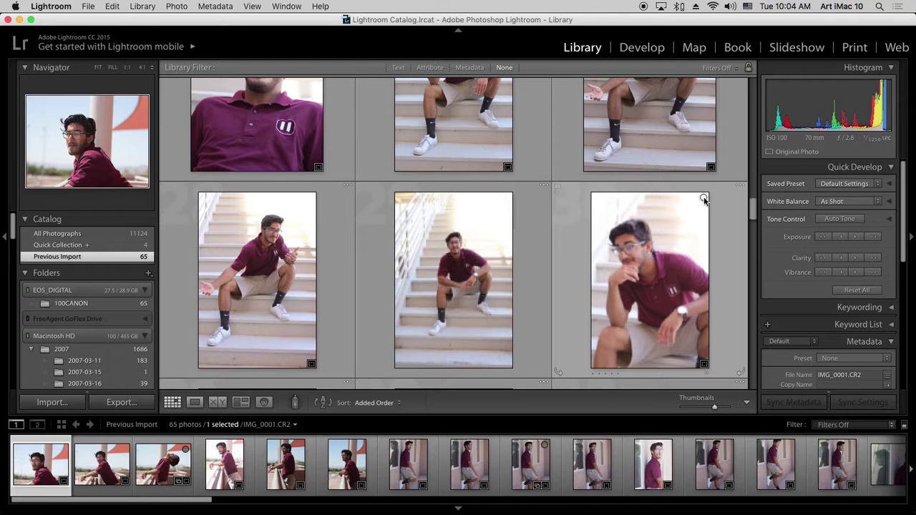
Add the smiling hand-on-chin, neighbouring seated and crossed-arms portraits to the Quick Collection.
{"action": "scroll", "coordinate": [545, 275], "scroll_direction": "down", "scroll_amount": 3}
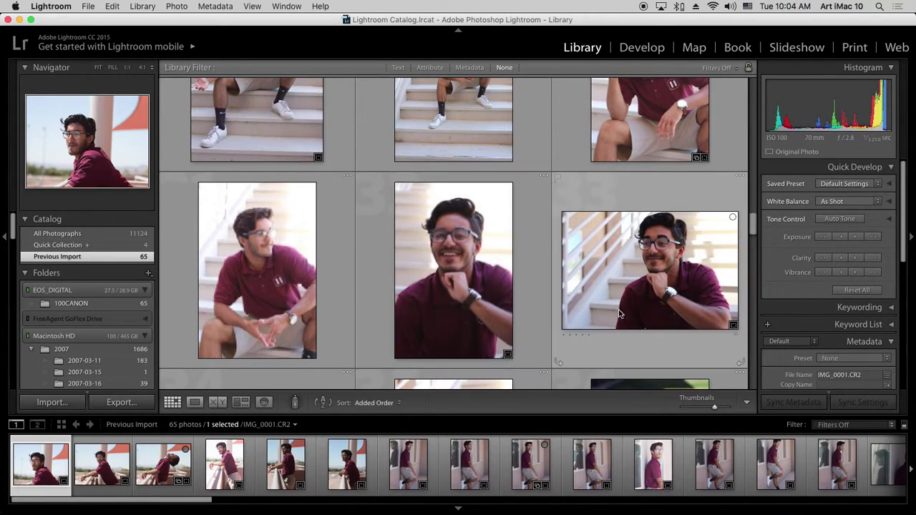
{"action": "left_click", "coordinate": [507, 189]}
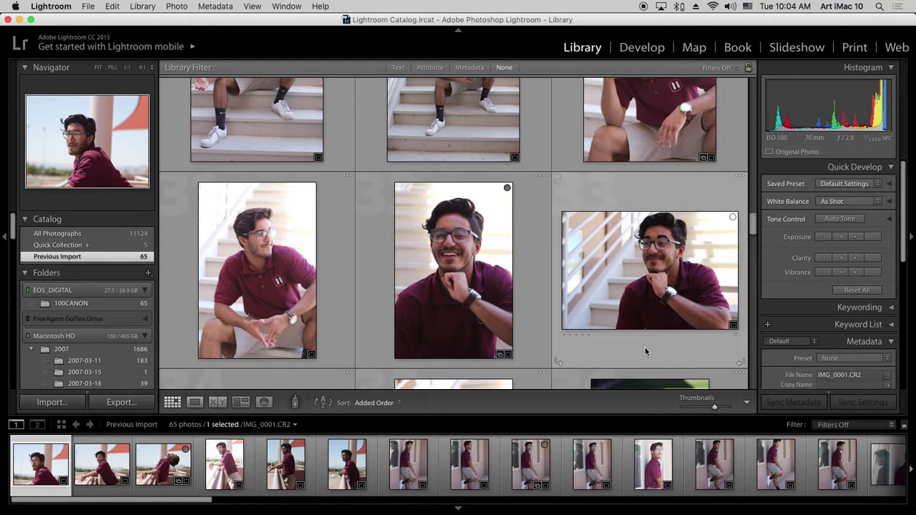
{"action": "left_click", "coordinate": [310, 188]}
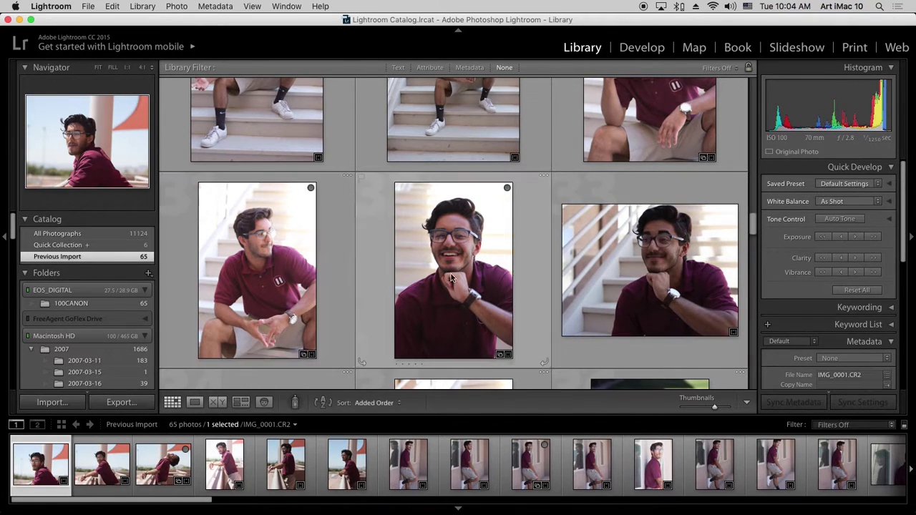
{"action": "scroll", "coordinate": [441, 301], "scroll_direction": "down", "scroll_amount": 3}
{"action": "scroll", "coordinate": [439, 302], "scroll_direction": "down", "scroll_amount": 5}
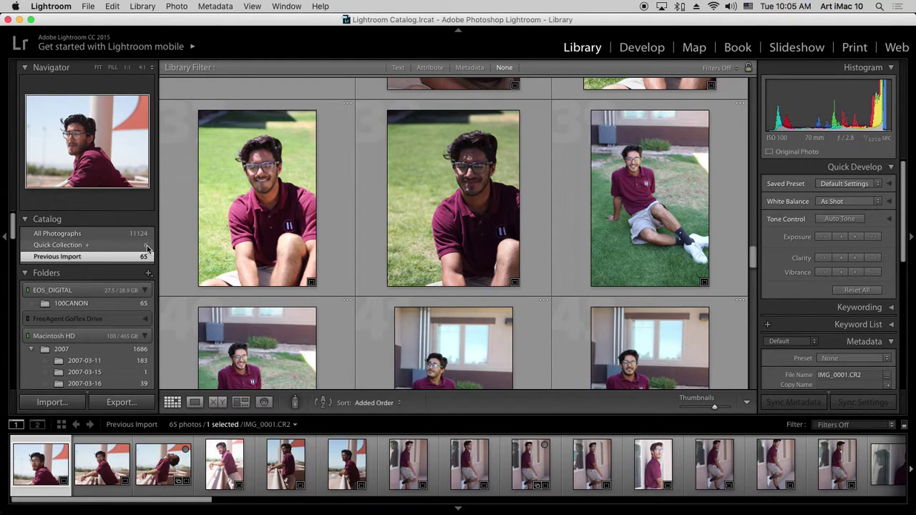
{"action": "scroll", "coordinate": [563, 313], "scroll_direction": "down", "scroll_amount": 2}
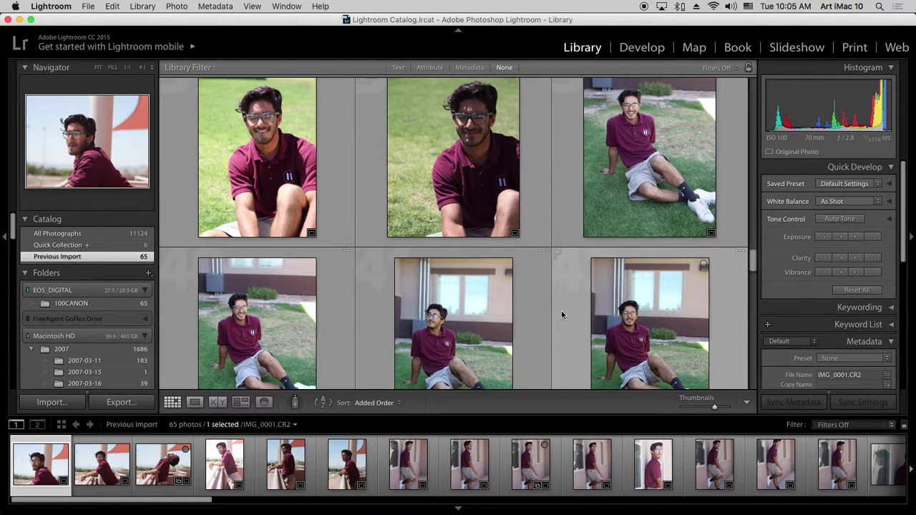
{"action": "scroll", "coordinate": [562, 315], "scroll_direction": "down", "scroll_amount": 4}
{"action": "scroll", "coordinate": [562, 315], "scroll_direction": "down", "scroll_amount": 6}
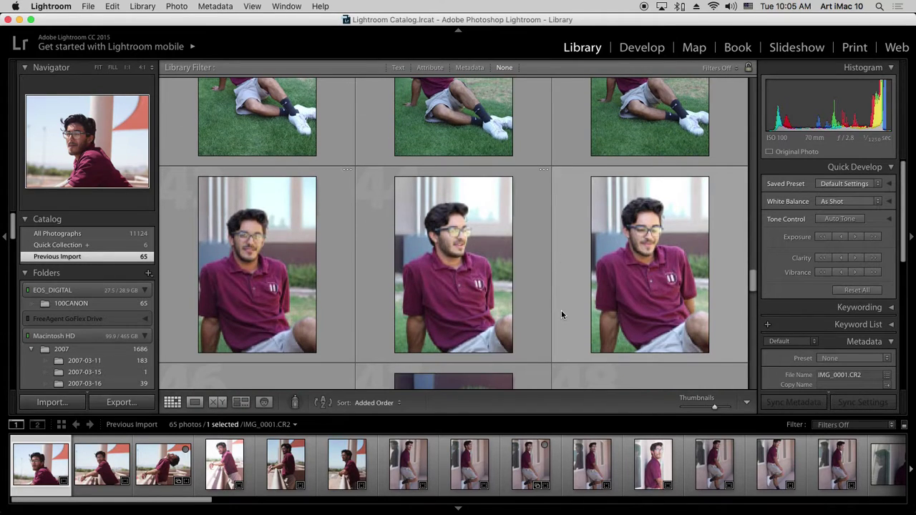
{"action": "scroll", "coordinate": [561, 310], "scroll_direction": "down", "scroll_amount": 2}
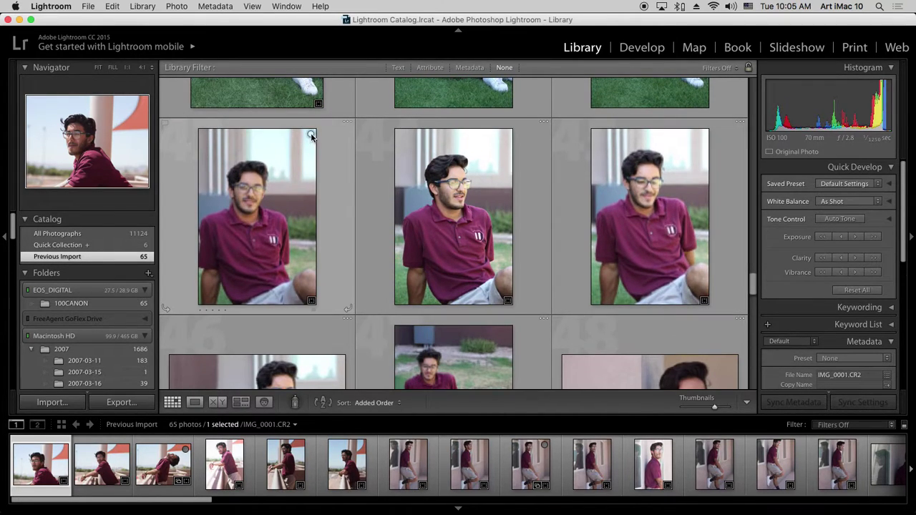
{"action": "scroll", "coordinate": [483, 271], "scroll_direction": "down", "scroll_amount": 8}
{"action": "scroll", "coordinate": [483, 270], "scroll_direction": "down", "scroll_amount": 6}
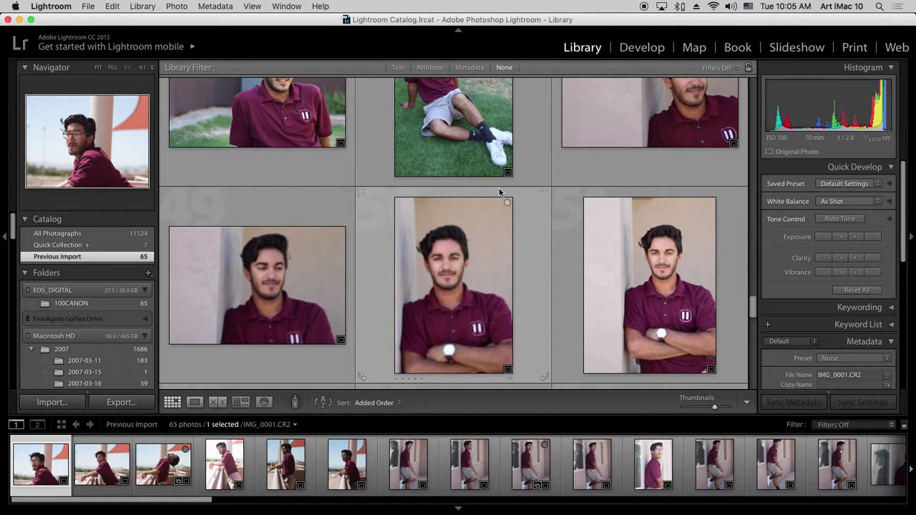
{"action": "left_click", "coordinate": [507, 204]}
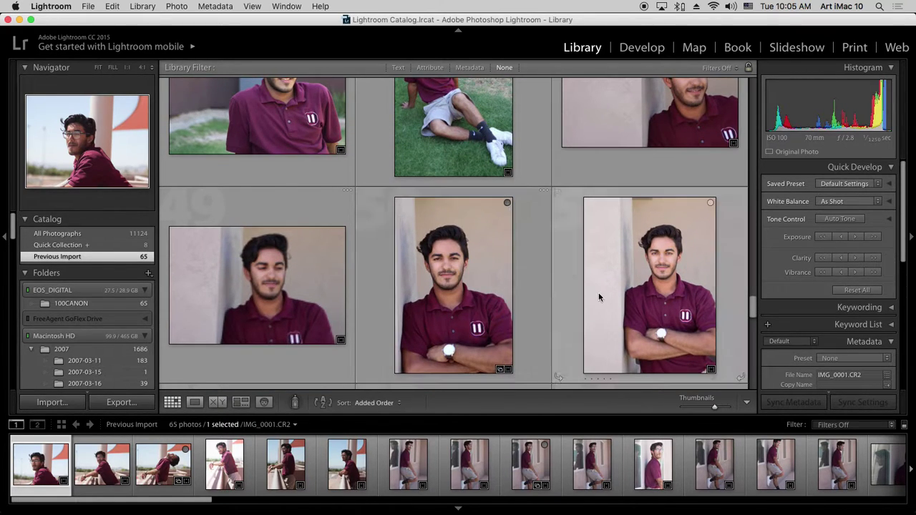
Add the smiling field portrait to the Quick Collection, bringing it to ten photos.
{"action": "scroll", "coordinate": [629, 294], "scroll_direction": "down", "scroll_amount": 8}
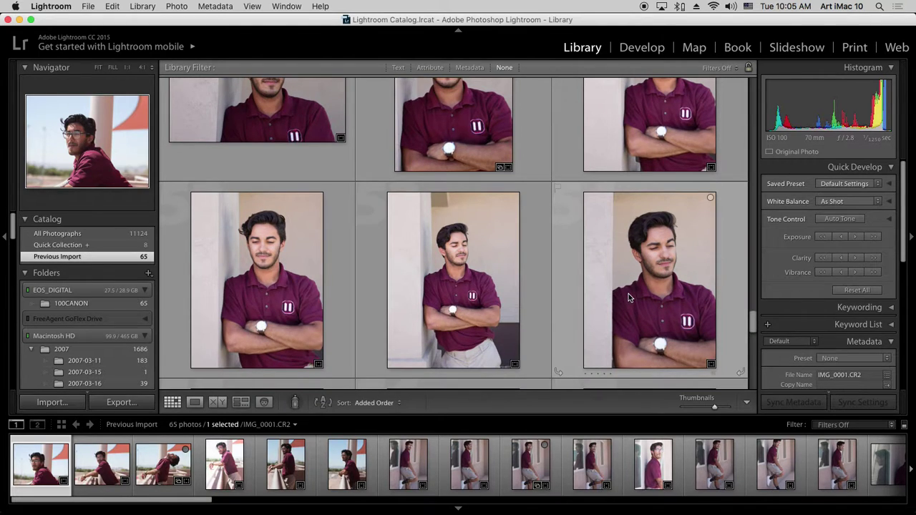
{"action": "scroll", "coordinate": [629, 297], "scroll_direction": "down", "scroll_amount": 8}
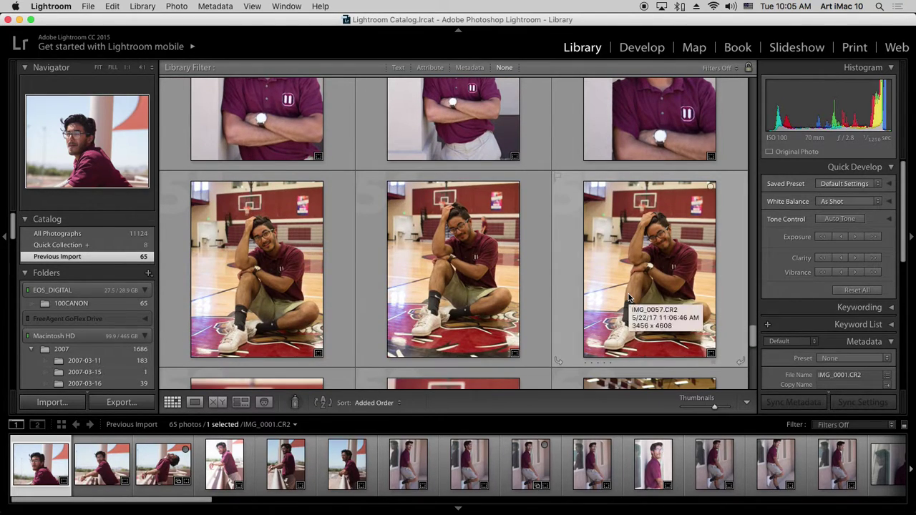
{"action": "scroll", "coordinate": [628, 298], "scroll_direction": "down", "scroll_amount": 8}
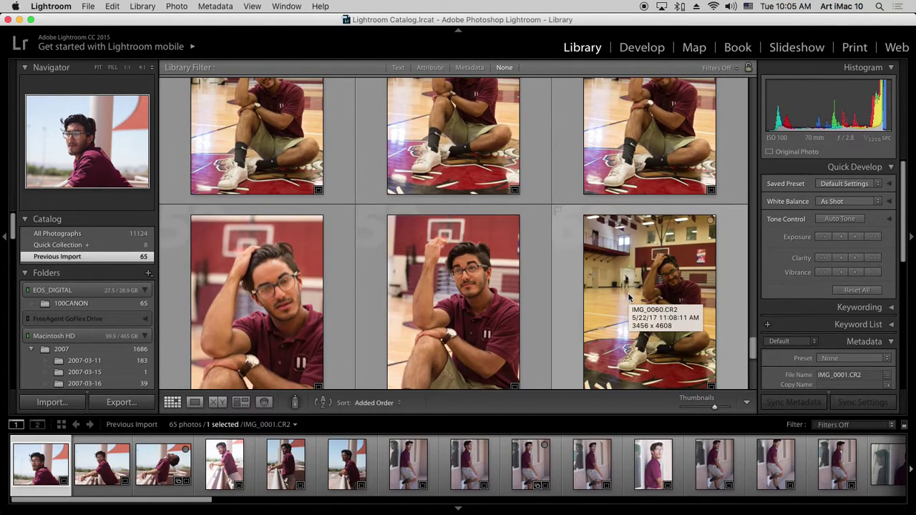
{"action": "scroll", "coordinate": [628, 297], "scroll_direction": "down", "scroll_amount": 3}
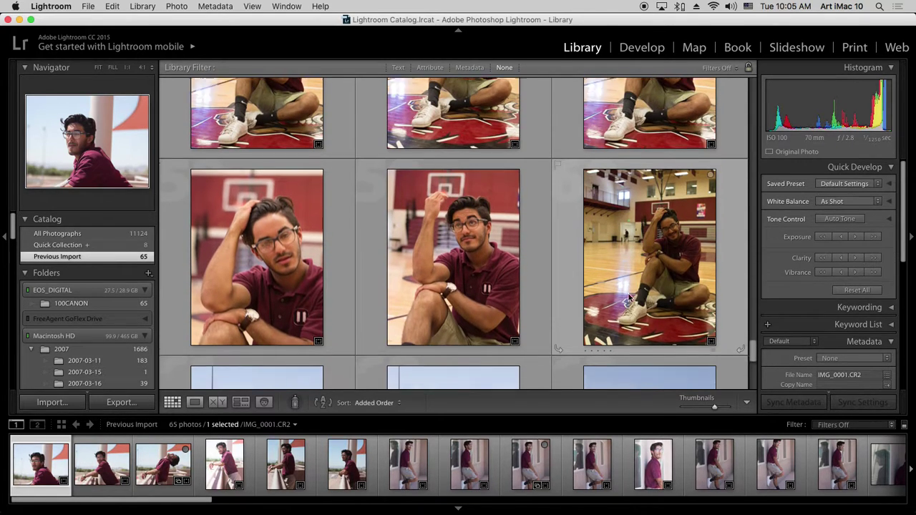
{"action": "scroll", "coordinate": [629, 297], "scroll_direction": "down", "scroll_amount": 5}
{"action": "scroll", "coordinate": [629, 297], "scroll_direction": "up", "scroll_amount": 5}
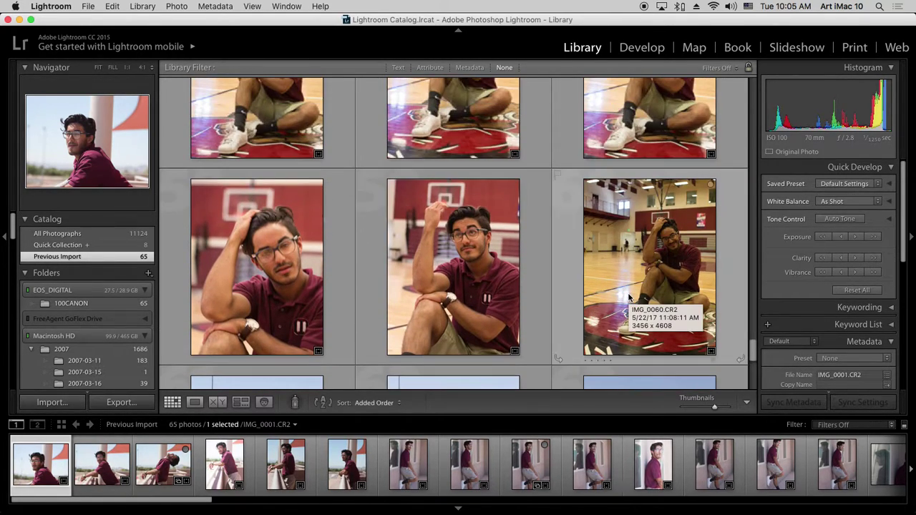
{"action": "scroll", "coordinate": [629, 297], "scroll_direction": "up", "scroll_amount": 3}
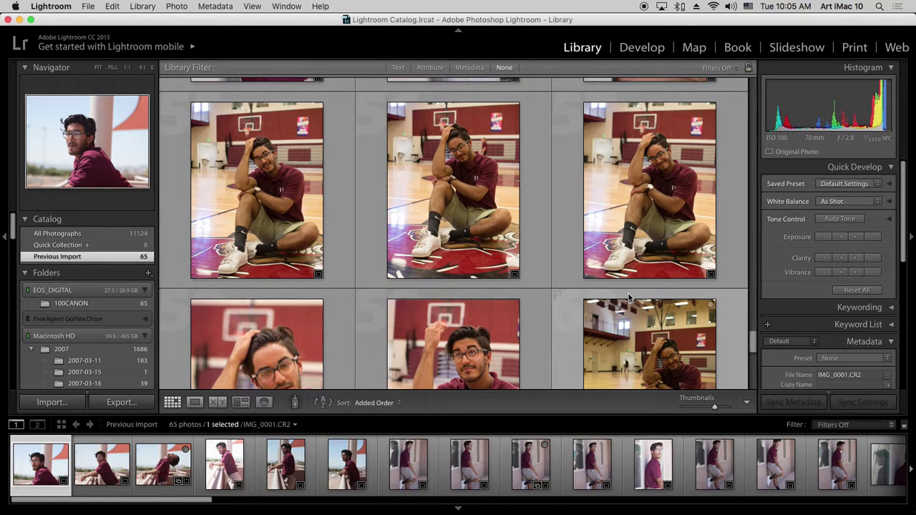
{"action": "scroll", "coordinate": [629, 297], "scroll_direction": "down", "scroll_amount": 1}
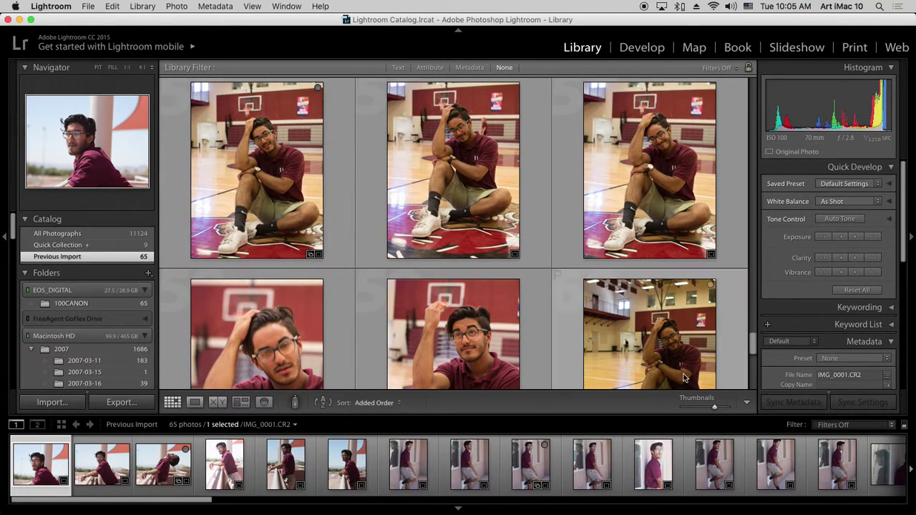
{"action": "scroll", "coordinate": [686, 375], "scroll_direction": "down", "scroll_amount": 5}
{"action": "scroll", "coordinate": [683, 378], "scroll_direction": "down", "scroll_amount": 6}
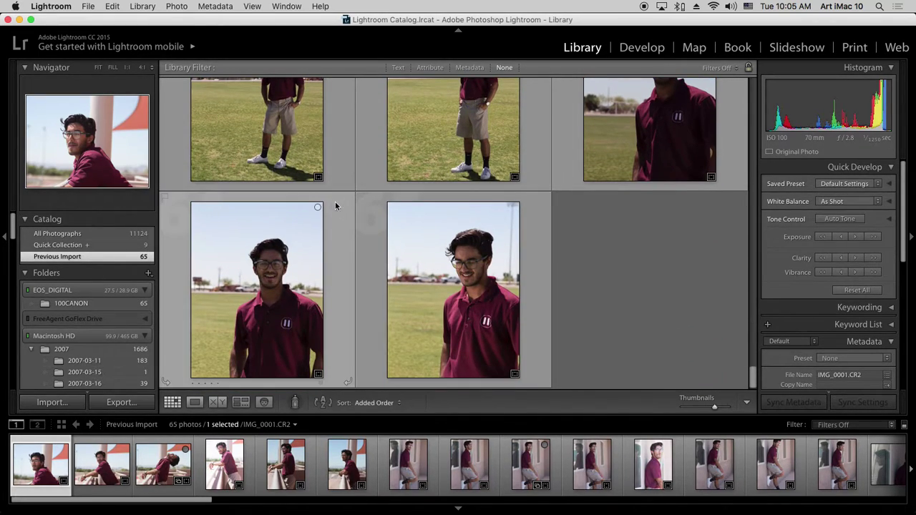
{"action": "left_click", "coordinate": [318, 208]}
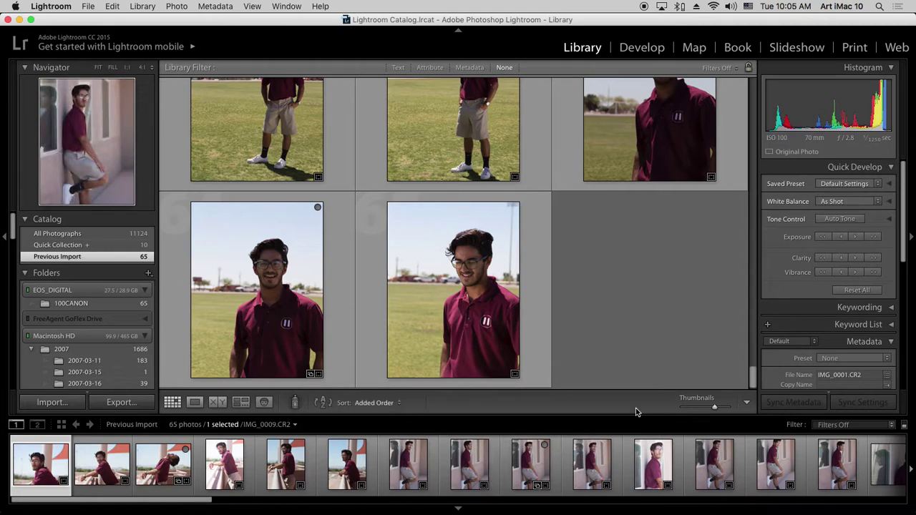
Show only the ten photos in the Quick Collection.
{"action": "left_click", "coordinate": [118, 245]}
{"action": "scroll", "coordinate": [371, 265], "scroll_direction": "down", "scroll_amount": 5}
{"action": "scroll", "coordinate": [372, 288], "scroll_direction": "up", "scroll_amount": 5}
{"action": "scroll", "coordinate": [372, 288], "scroll_direction": "down", "scroll_amount": 5}
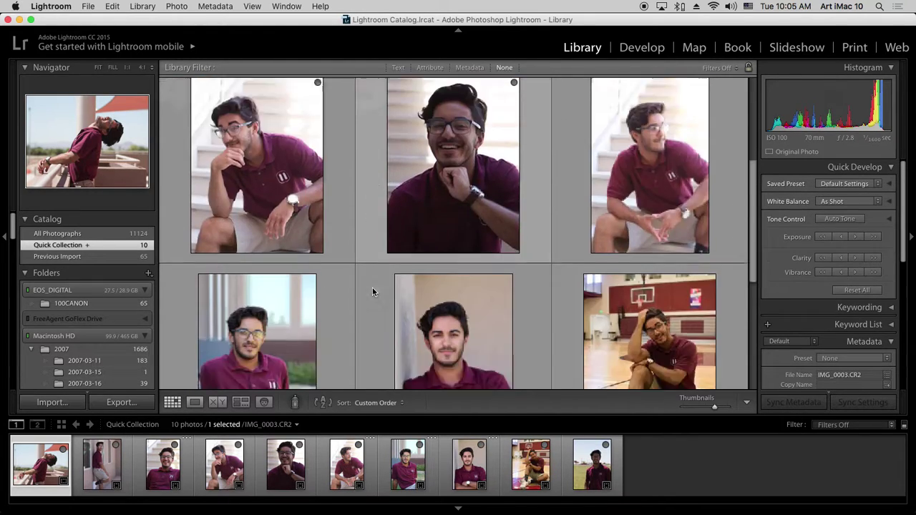
{"action": "scroll", "coordinate": [372, 288], "scroll_direction": "up", "scroll_amount": 5}
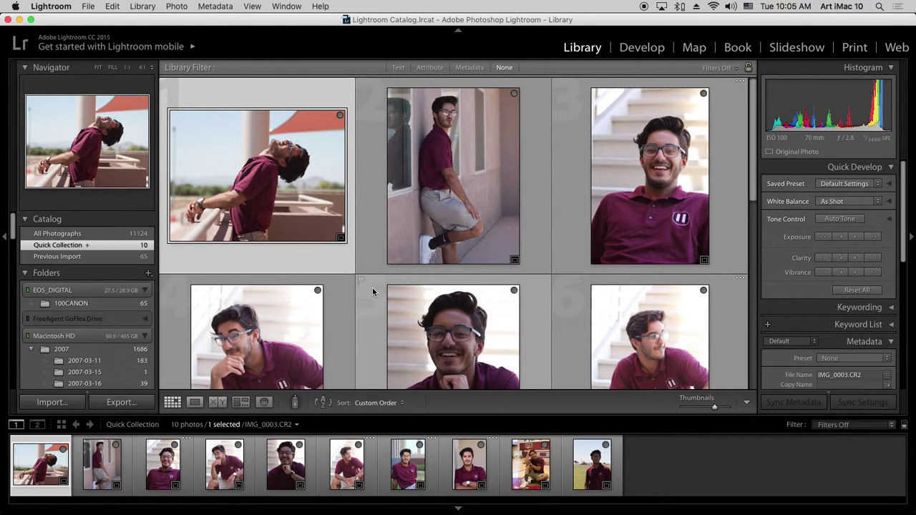
{"action": "scroll", "coordinate": [373, 288], "scroll_direction": "down", "scroll_amount": 5}
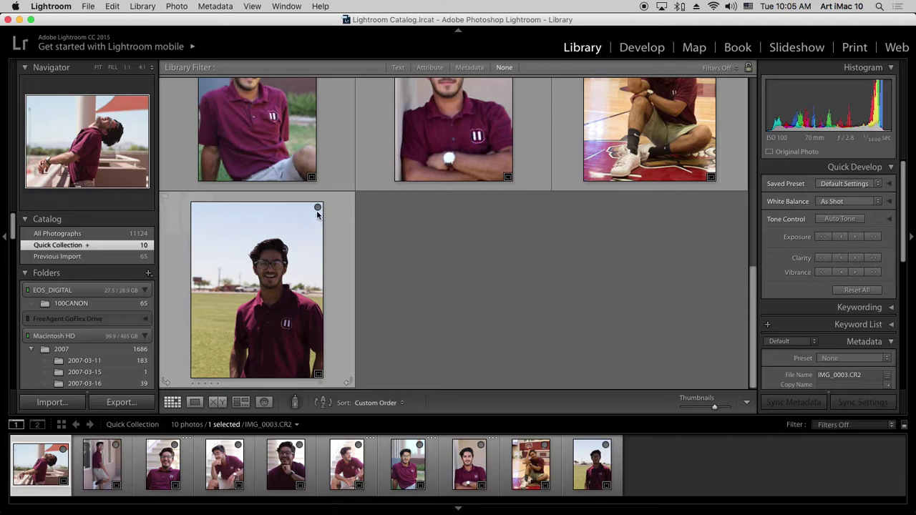
Remove the field portrait, the smiling photo and another portrait from the Quick Collection.
{"action": "left_click", "coordinate": [319, 208]}
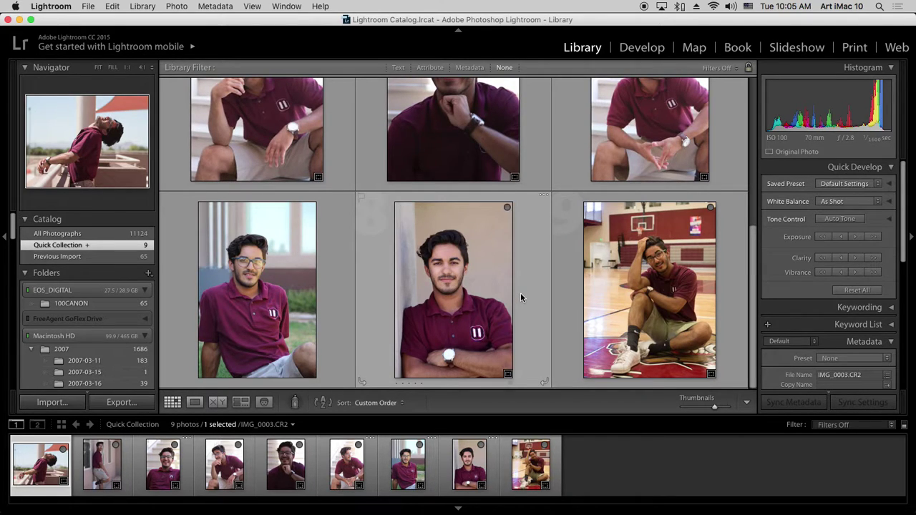
{"action": "scroll", "coordinate": [521, 292], "scroll_direction": "up", "scroll_amount": 2}
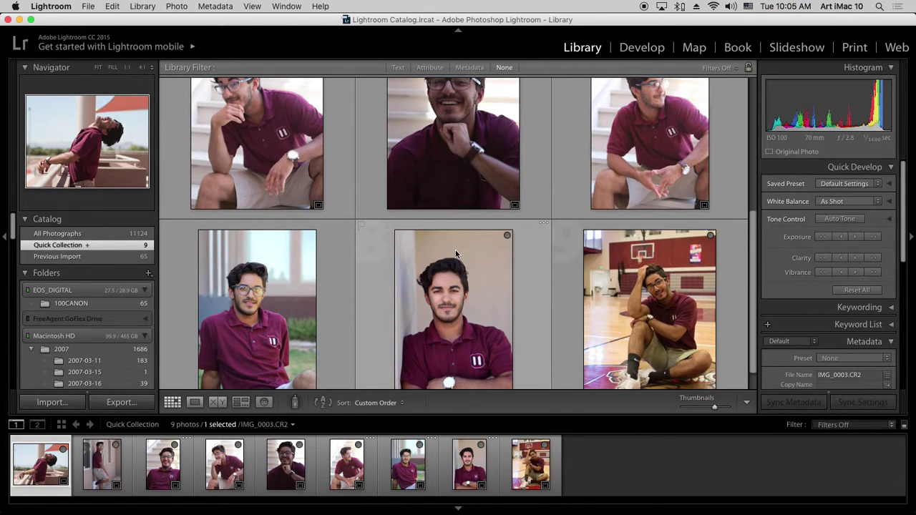
{"action": "scroll", "coordinate": [456, 251], "scroll_direction": "up", "scroll_amount": 4}
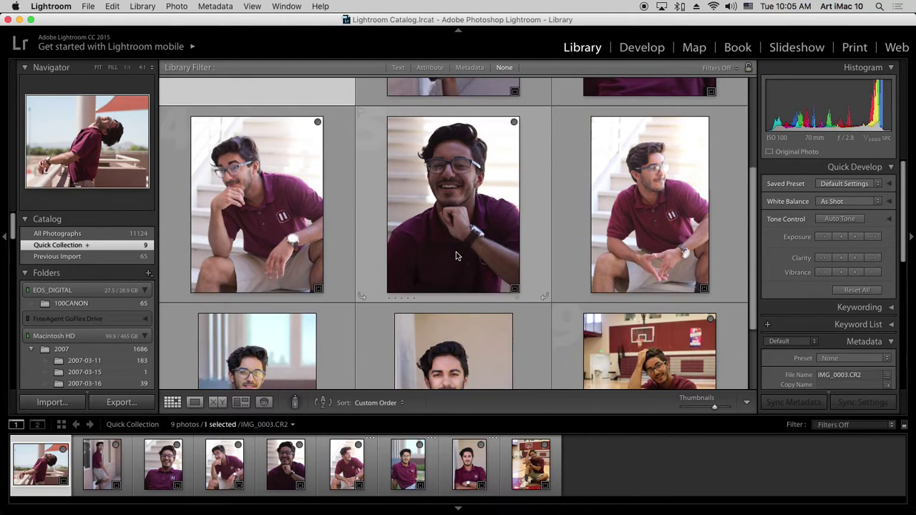
{"action": "left_click", "coordinate": [514, 174]}
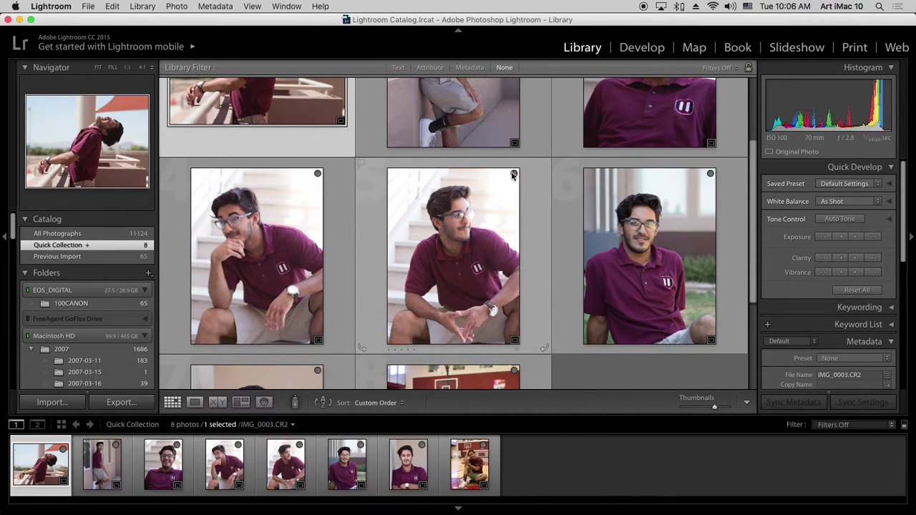
{"action": "left_click", "coordinate": [514, 174]}
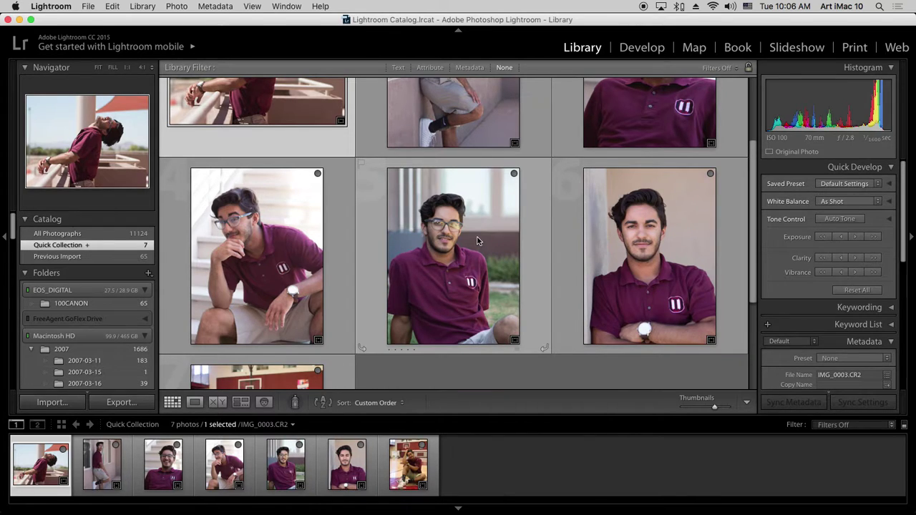
Remove the leaning-back railing and against-the-wall photos, then enlarge previews to two per row.
{"action": "scroll", "coordinate": [478, 237], "scroll_direction": "up", "scroll_amount": 2}
{"action": "scroll", "coordinate": [478, 244], "scroll_direction": "down", "scroll_amount": 3}
{"action": "scroll", "coordinate": [478, 244], "scroll_direction": "down", "scroll_amount": 2}
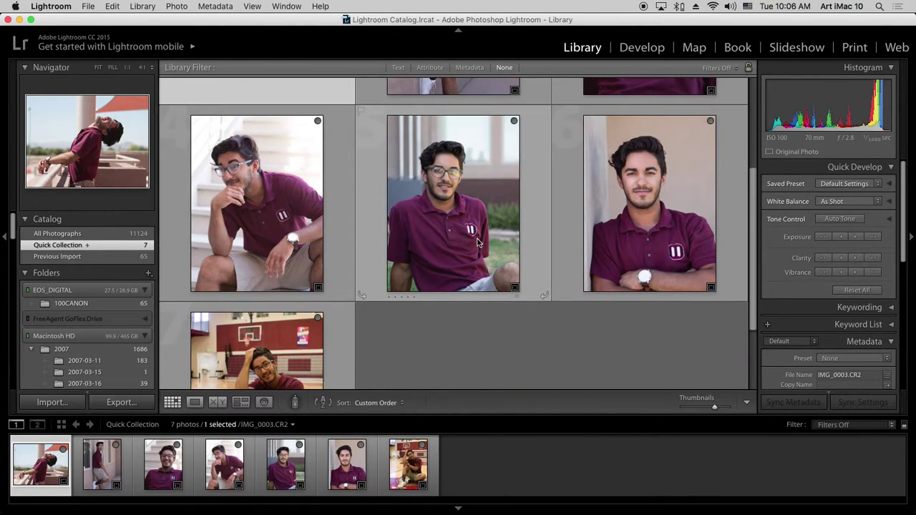
{"action": "scroll", "coordinate": [478, 244], "scroll_direction": "down", "scroll_amount": 1}
{"action": "scroll", "coordinate": [478, 244], "scroll_direction": "up", "scroll_amount": 5}
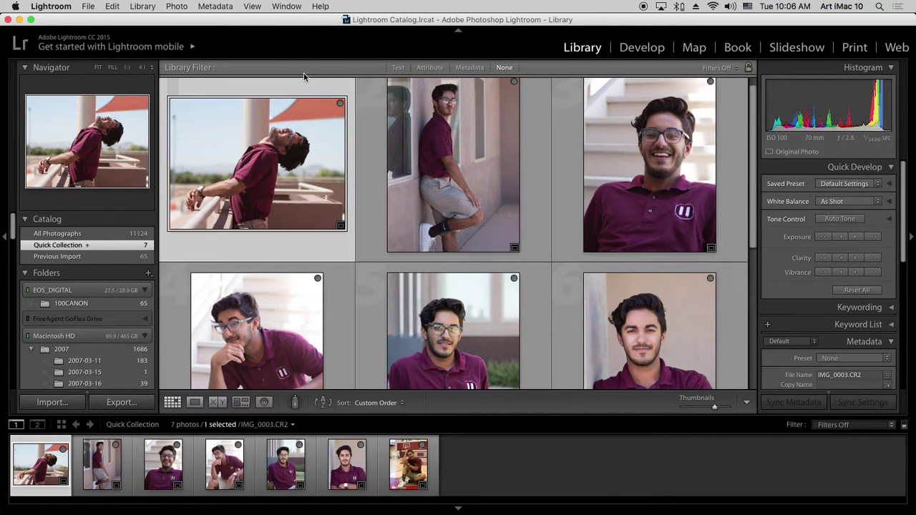
{"action": "left_click", "coordinate": [343, 103]}
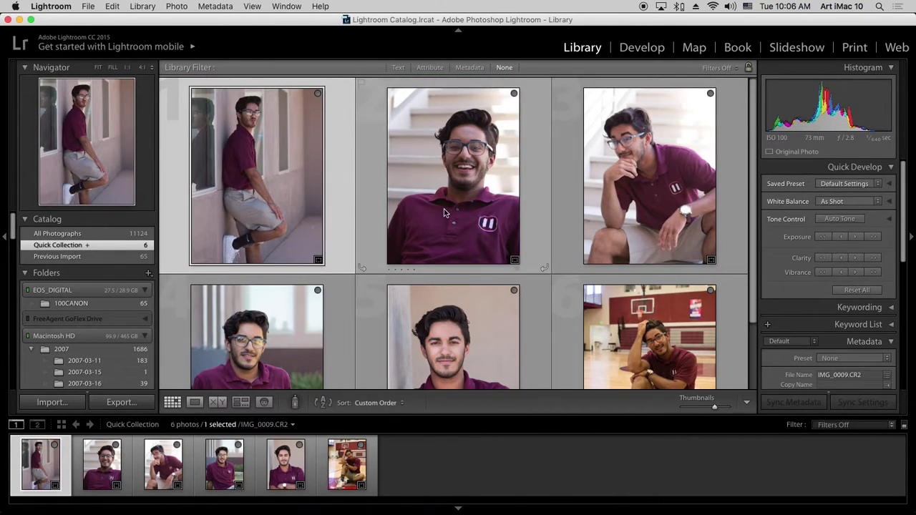
{"action": "left_click", "coordinate": [318, 95]}
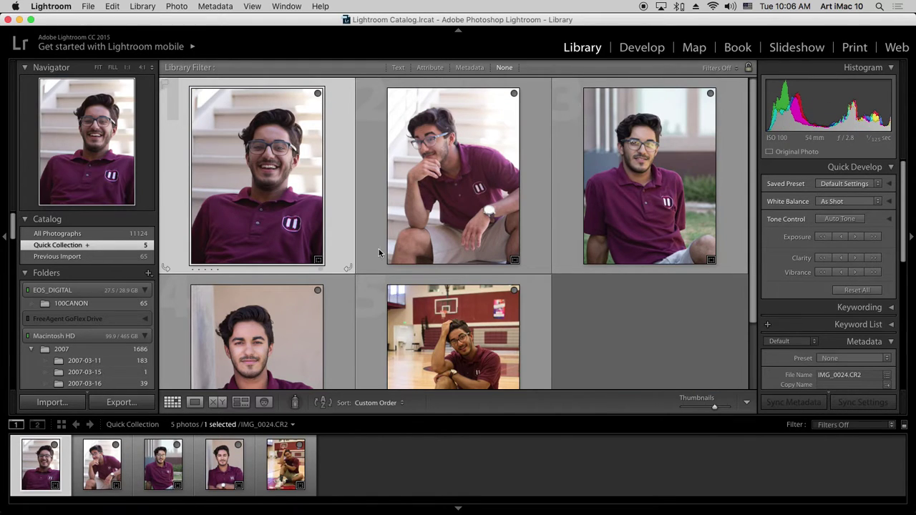
{"action": "scroll", "coordinate": [434, 261], "scroll_direction": "down", "scroll_amount": 2}
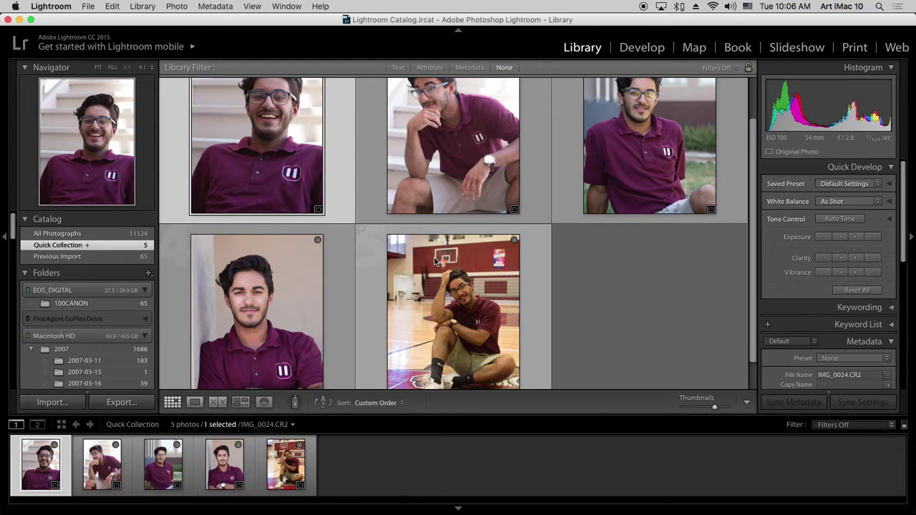
{"action": "scroll", "coordinate": [435, 260], "scroll_direction": "up", "scroll_amount": 2}
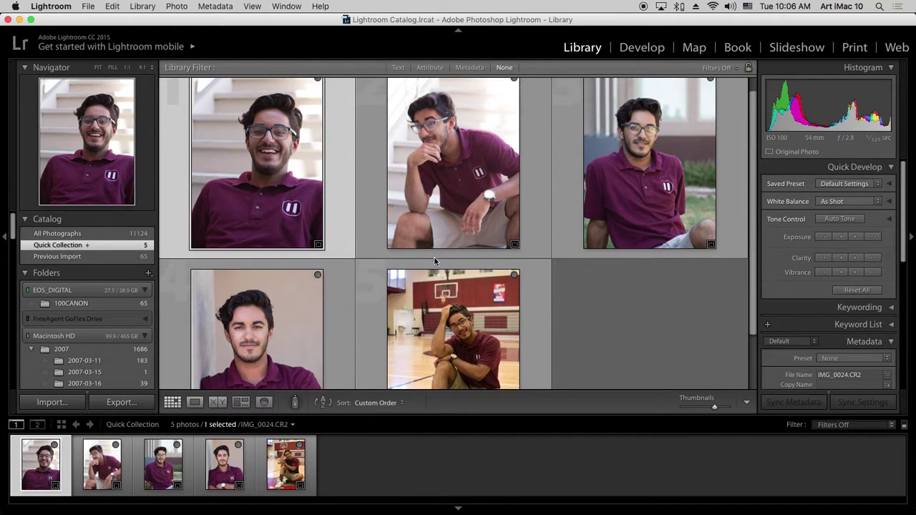
{"action": "scroll", "coordinate": [434, 257], "scroll_direction": "up", "scroll_amount": 1}
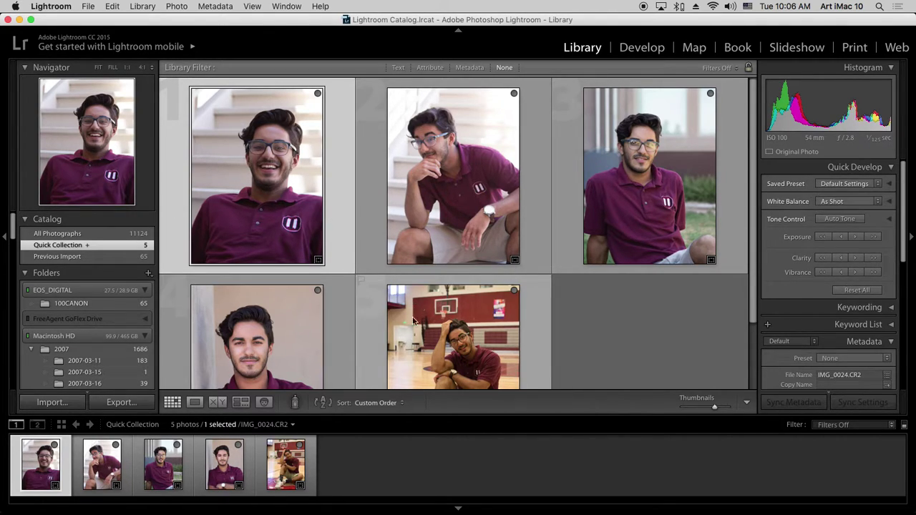
{"action": "left_click_drag", "start_coordinate": [717, 409], "coordinate": [725, 408]}
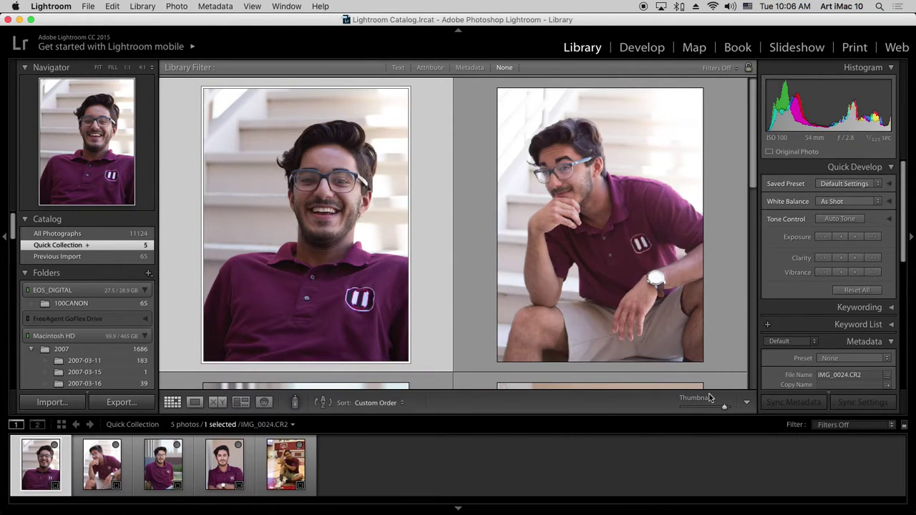
Remove the basketball court photo from the Quick Collection.
{"action": "scroll", "coordinate": [446, 248], "scroll_direction": "down", "scroll_amount": 5}
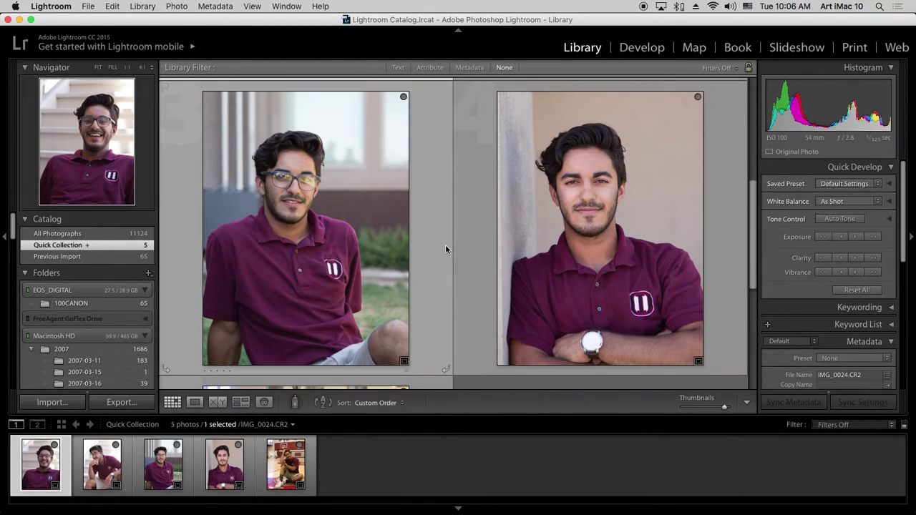
{"action": "scroll", "coordinate": [446, 248], "scroll_direction": "down", "scroll_amount": 5}
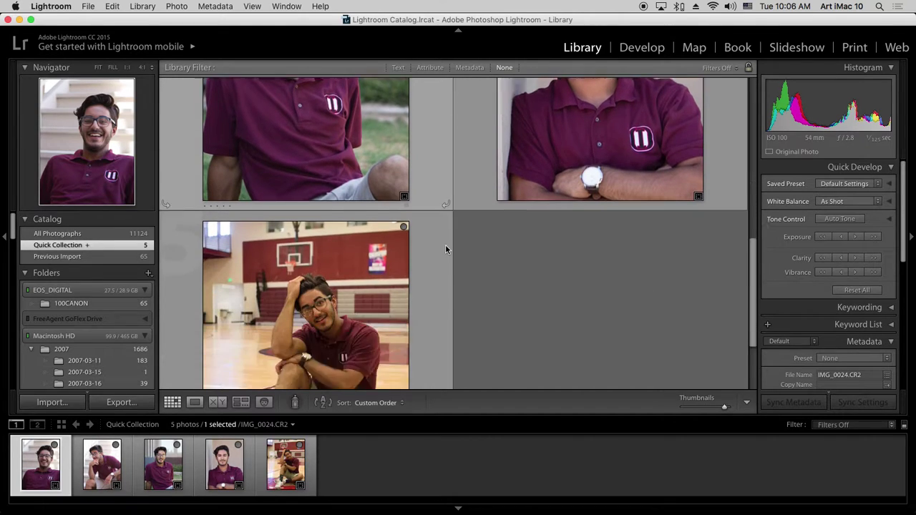
{"action": "scroll", "coordinate": [446, 248], "scroll_direction": "up", "scroll_amount": 5}
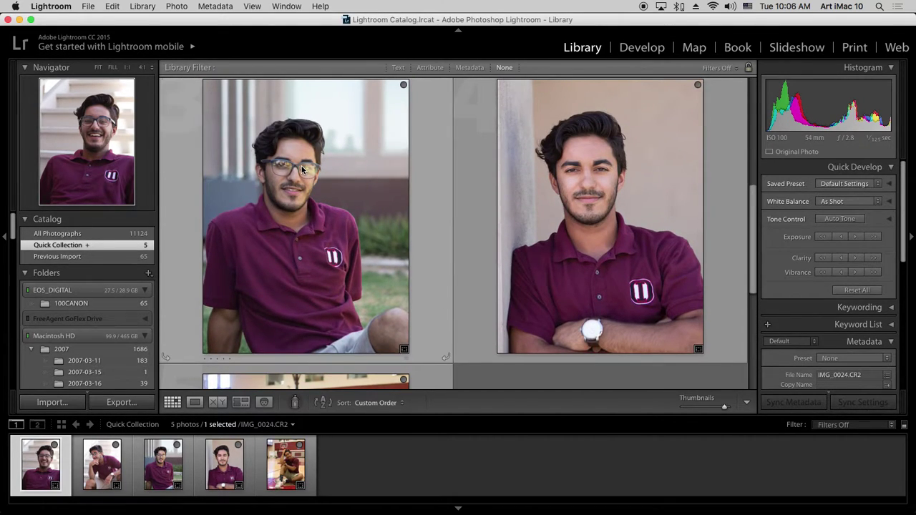
{"action": "scroll", "coordinate": [302, 166], "scroll_direction": "down", "scroll_amount": 2}
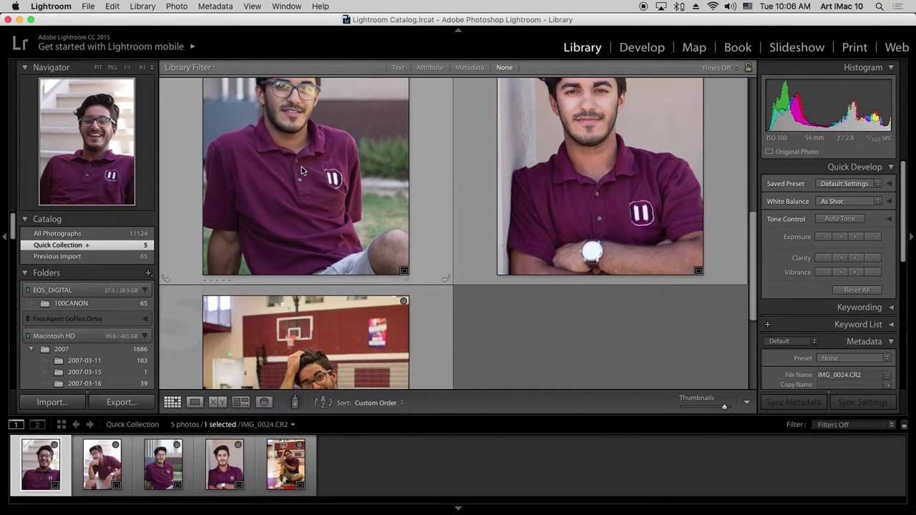
{"action": "scroll", "coordinate": [301, 166], "scroll_direction": "down", "scroll_amount": 3}
{"action": "scroll", "coordinate": [301, 166], "scroll_direction": "up", "scroll_amount": 4}
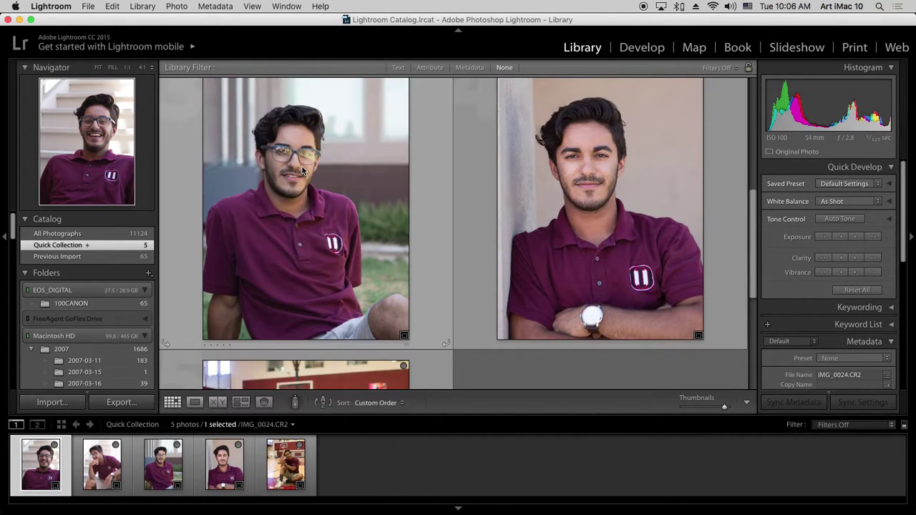
{"action": "scroll", "coordinate": [302, 170], "scroll_direction": "down", "scroll_amount": 3}
{"action": "left_click", "coordinate": [406, 212]}
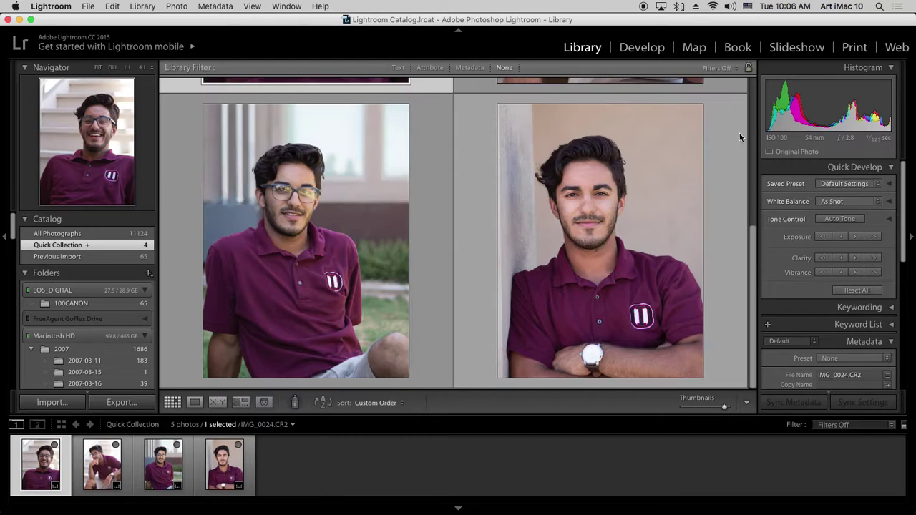
Remove the portrait sitting on the steps, leaving three, and move to Develop.
{"action": "scroll", "coordinate": [627, 130], "scroll_direction": "up", "scroll_amount": 5}
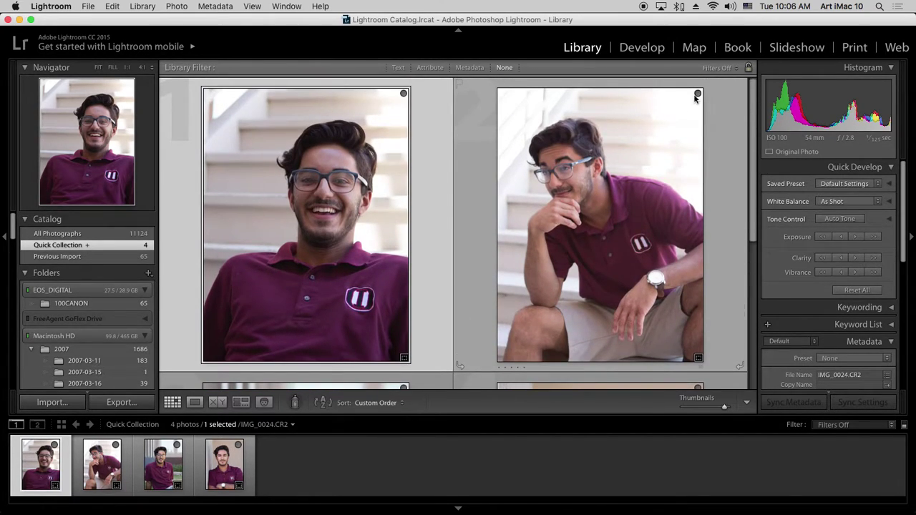
{"action": "left_click", "coordinate": [698, 94]}
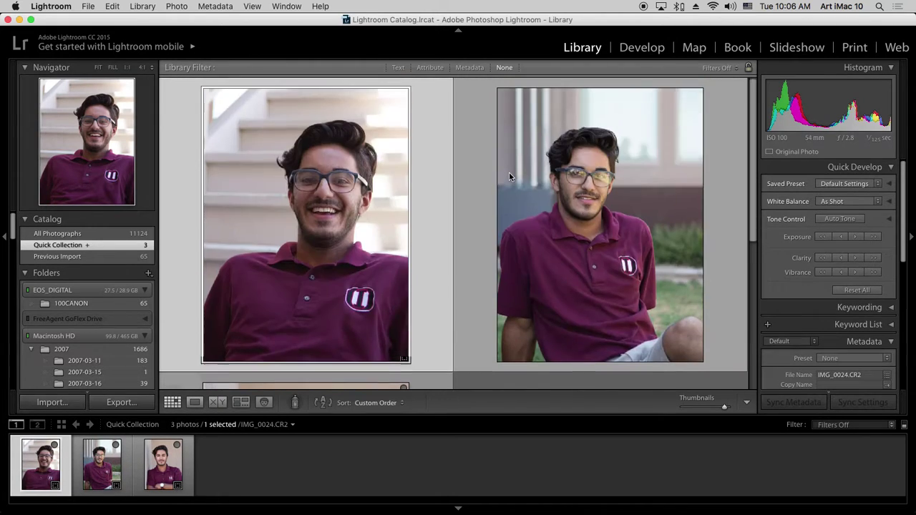
{"action": "scroll", "coordinate": [509, 172], "scroll_direction": "down", "scroll_amount": 3}
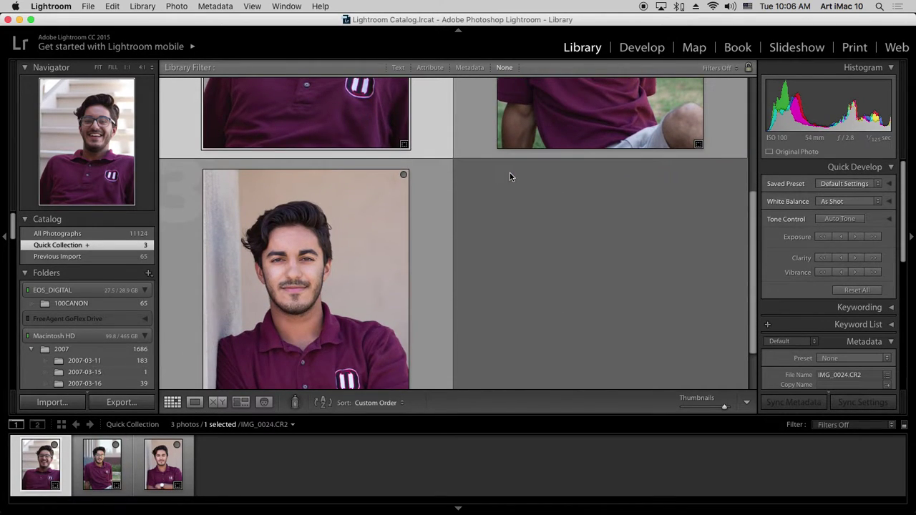
{"action": "left_click", "coordinate": [640, 48]}
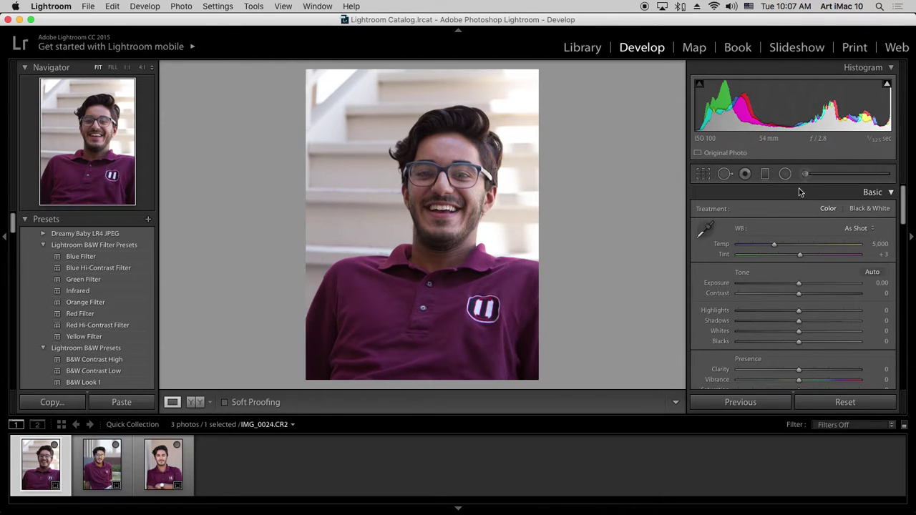
Select all three portraits and apply Auto tone to them together.
{"action": "left_click", "coordinate": [161, 494], "text": "shift"}
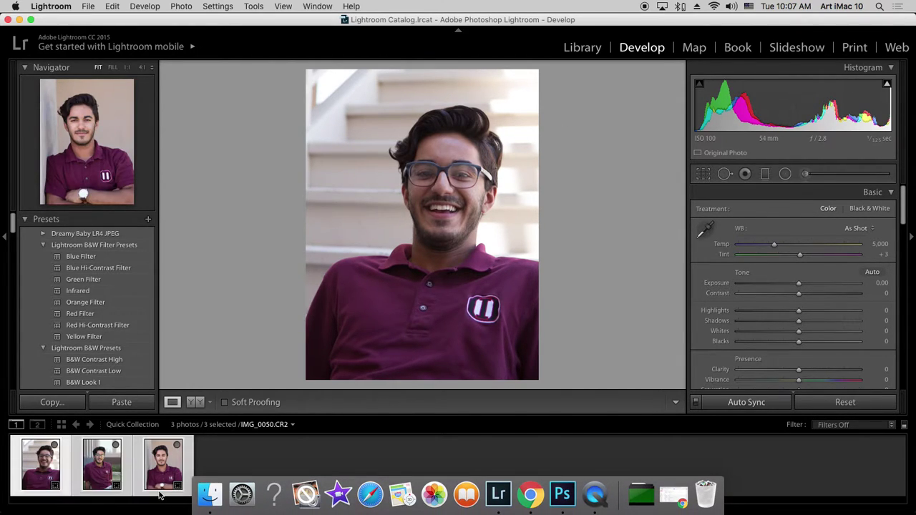
{"action": "left_click", "coordinate": [872, 274]}
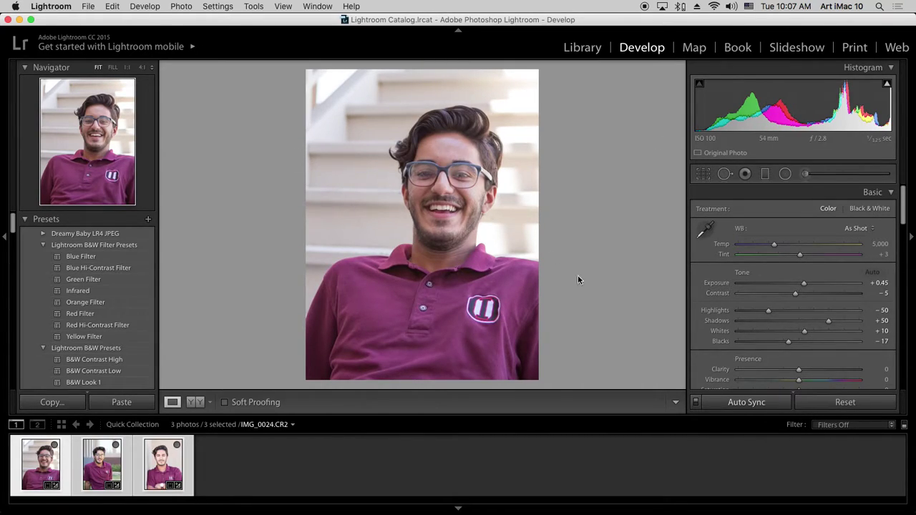
{"action": "left_click", "coordinate": [165, 475]}
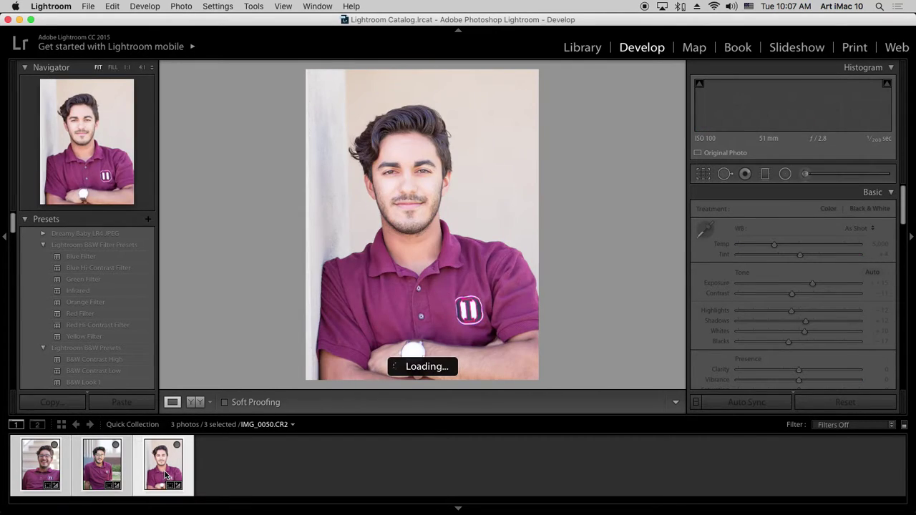
Compare the auto results, then zoom in on the laughing portrait alone (Exposure +0.45, Highlights −50).
{"action": "left_click", "coordinate": [44, 462]}
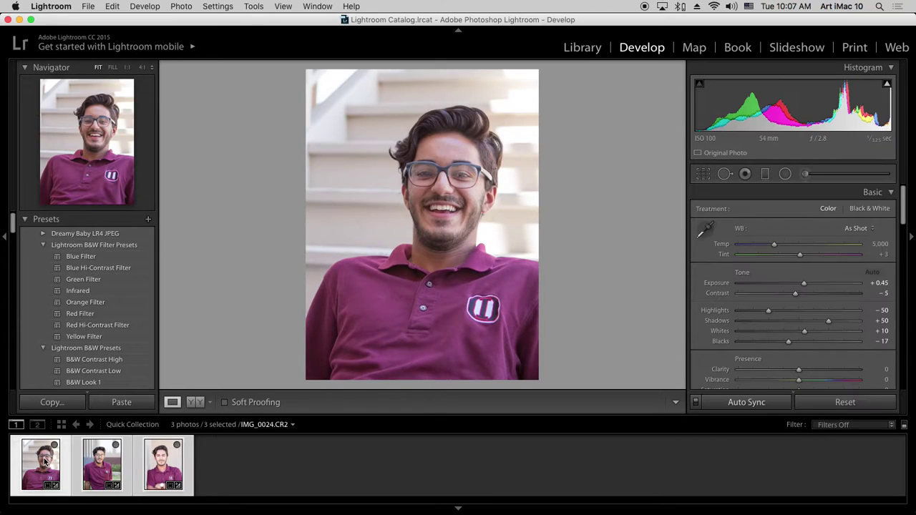
{"action": "left_click", "coordinate": [176, 481]}
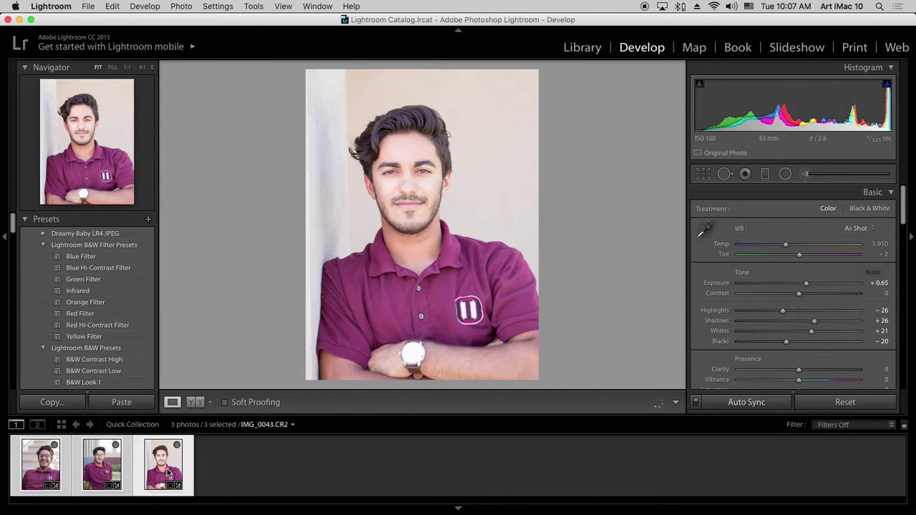
{"action": "left_click", "coordinate": [44, 493]}
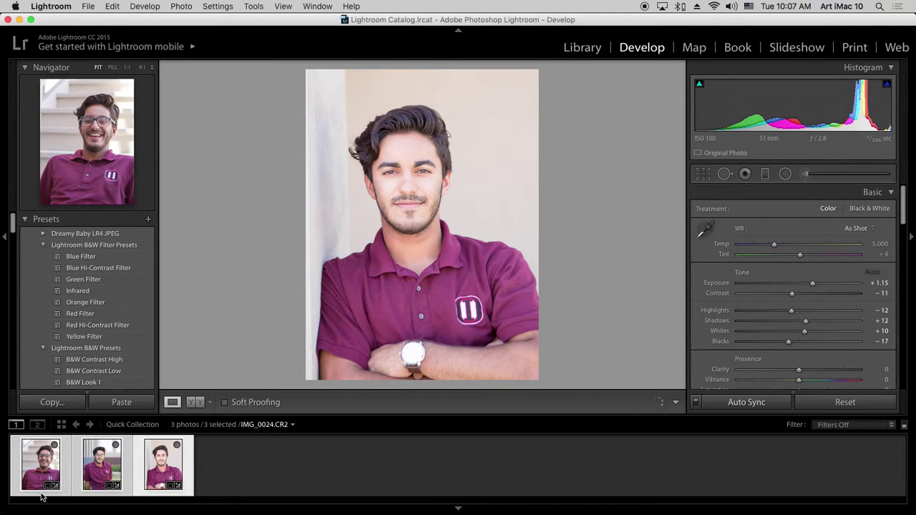
{"action": "left_click", "coordinate": [44, 493]}
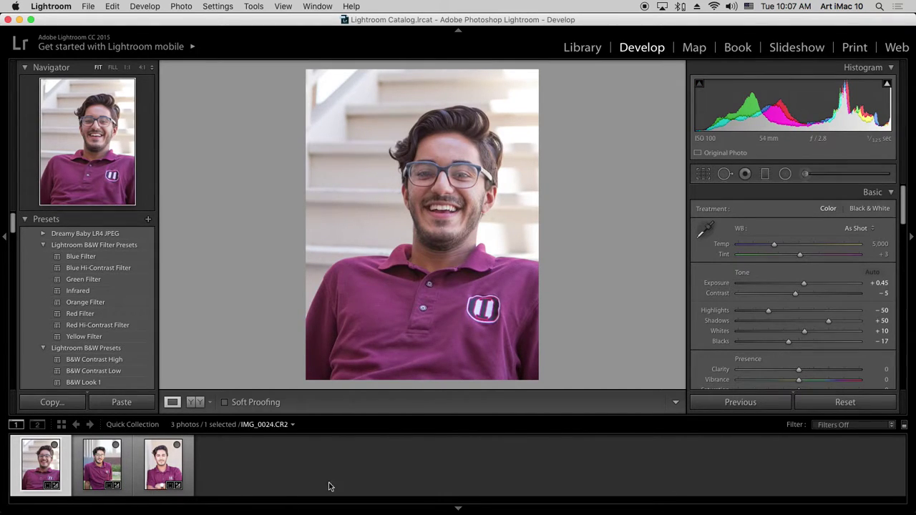
{"action": "left_click", "coordinate": [451, 172]}
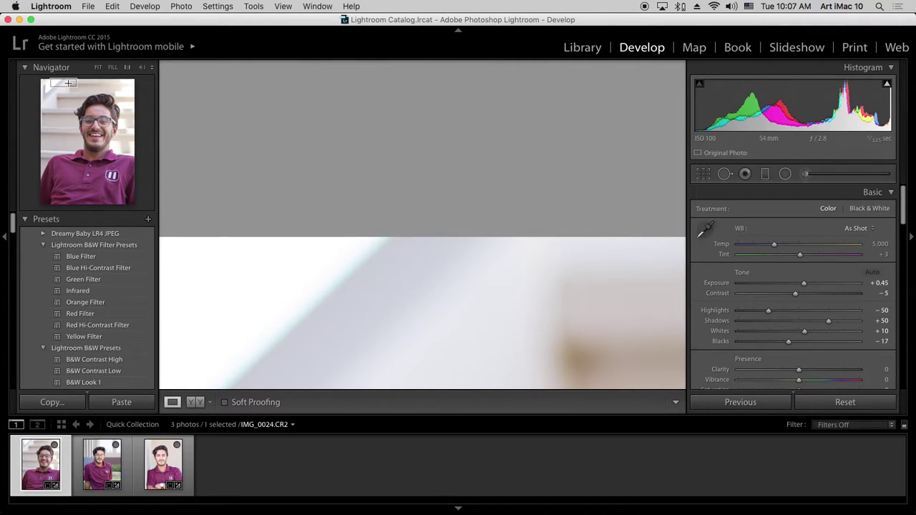
Pan the magnified view onto his forehead and glasses, then activate Spot Removal in Heal mode.
{"action": "left_click_drag", "start_coordinate": [65, 84], "coordinate": [96, 115]}
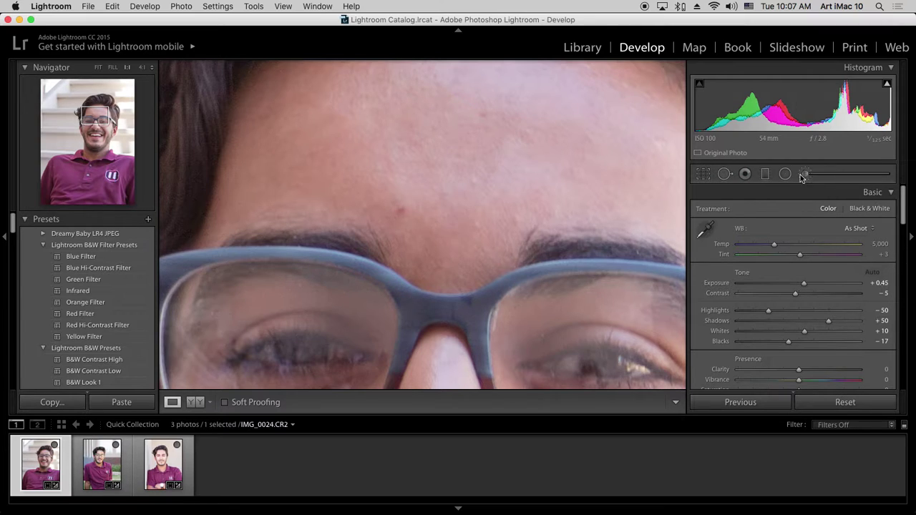
{"action": "left_click", "coordinate": [725, 174]}
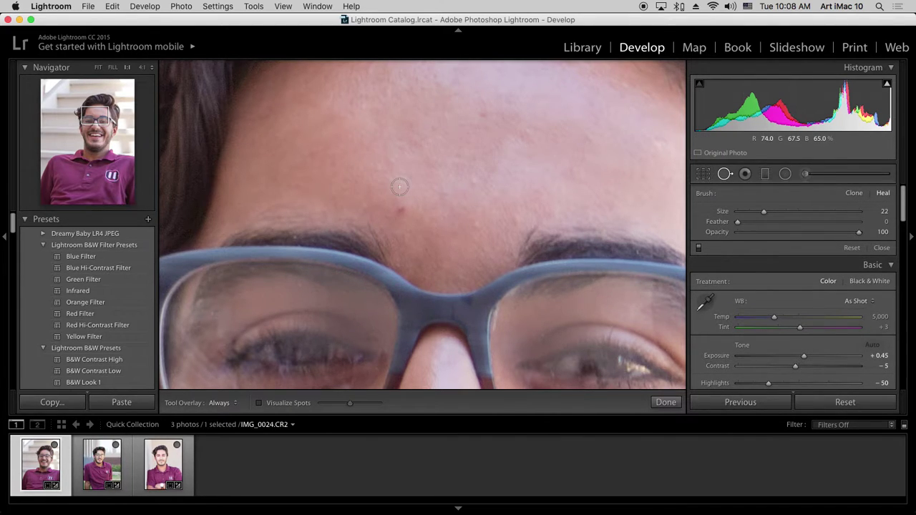
Heal the blemishes across the laughing portrait's forehead and above the eyebrow with Spot Removal.
{"action": "scroll", "coordinate": [400, 186], "scroll_direction": "down", "scroll_amount": 3}
{"action": "scroll", "coordinate": [399, 187], "scroll_direction": "up", "scroll_amount": 8}
{"action": "scroll", "coordinate": [399, 187], "scroll_direction": "down", "scroll_amount": 5}
{"action": "left_click", "coordinate": [401, 211]}
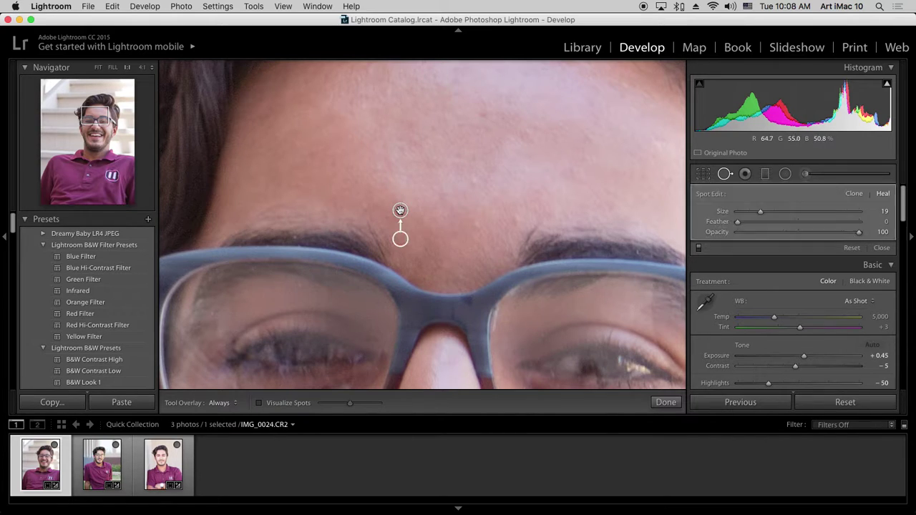
{"action": "mouse_move", "coordinate": [427, 232]}
{"action": "left_mouse_down"}
{"action": "mouse_move", "coordinate": [419, 164]}
{"action": "mouse_move", "coordinate": [381, 175]}
{"action": "left_mouse_up"}
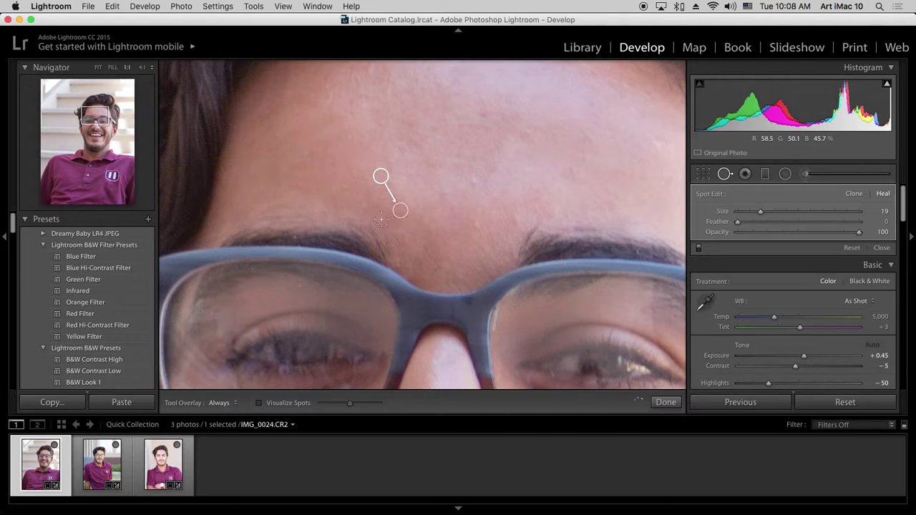
{"action": "left_click", "coordinate": [482, 113]}
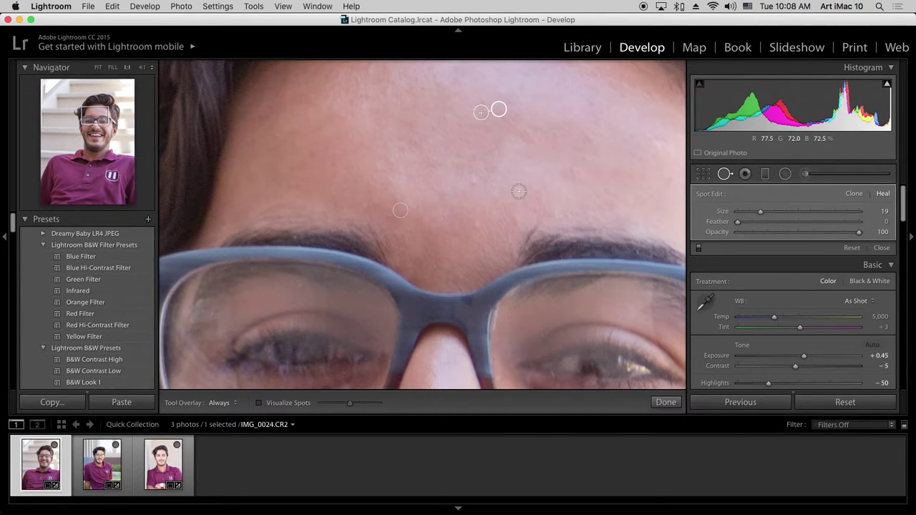
{"action": "left_click", "coordinate": [516, 217]}
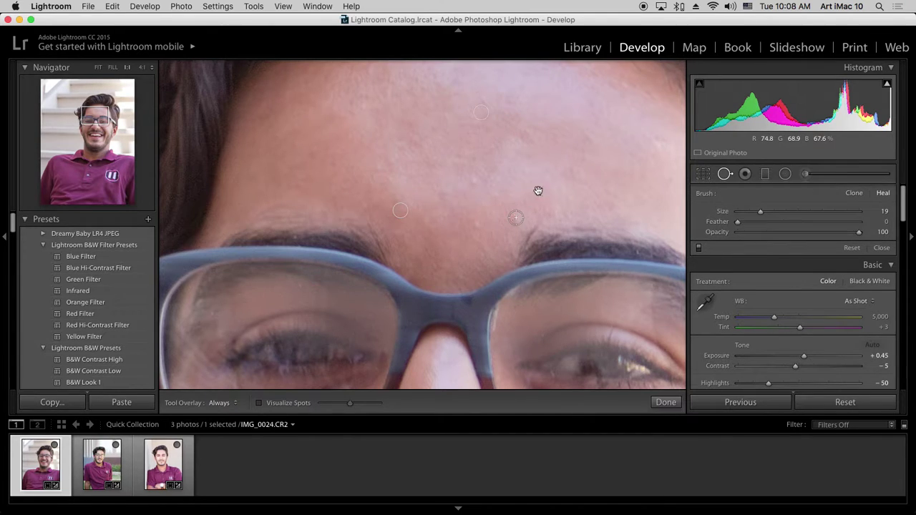
{"action": "left_click", "coordinate": [592, 138]}
{"action": "left_click", "coordinate": [467, 181]}
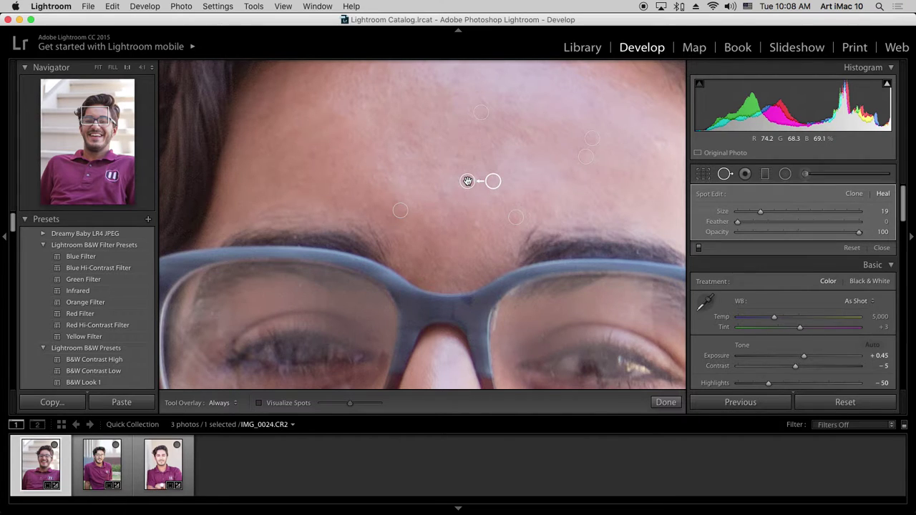
Move the magnified view down and heal the cheek spot beside the moustache, then finish.
{"action": "left_click_drag", "start_coordinate": [94, 109], "coordinate": [98, 132]}
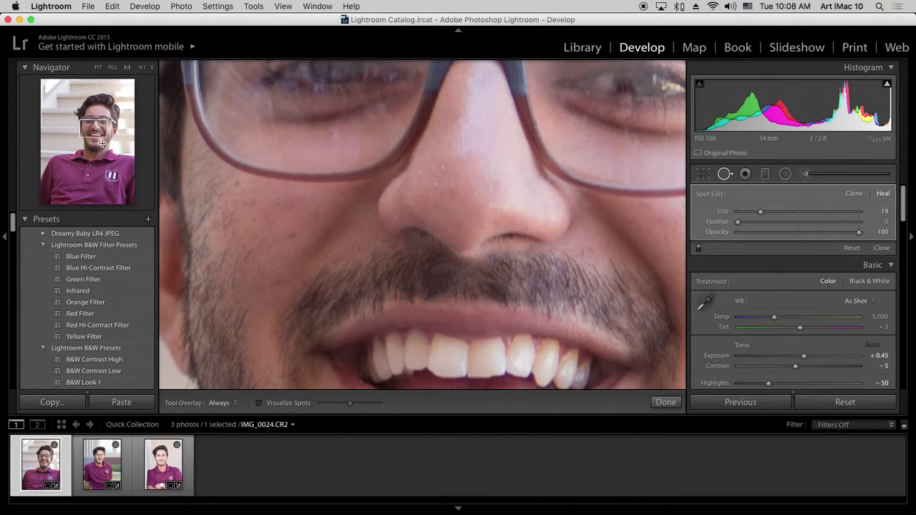
{"action": "scroll", "coordinate": [288, 233], "scroll_direction": "down", "scroll_amount": 3}
{"action": "left_click", "coordinate": [289, 233]}
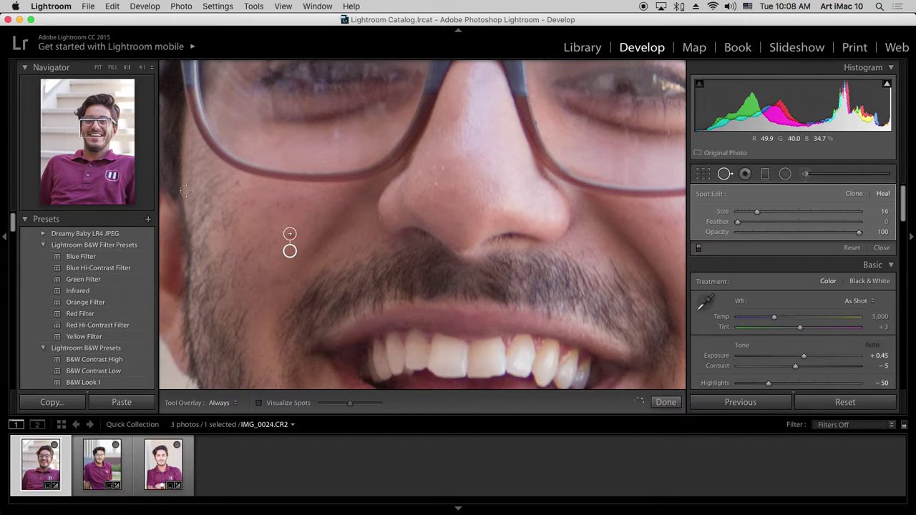
{"action": "mouse_move", "coordinate": [98, 129]}
{"action": "left_mouse_down"}
{"action": "mouse_move", "coordinate": [102, 153]}
{"action": "mouse_move", "coordinate": [98, 110]}
{"action": "mouse_move", "coordinate": [82, 107]}
{"action": "mouse_move", "coordinate": [101, 135]}
{"action": "mouse_move", "coordinate": [96, 128]}
{"action": "left_mouse_up"}
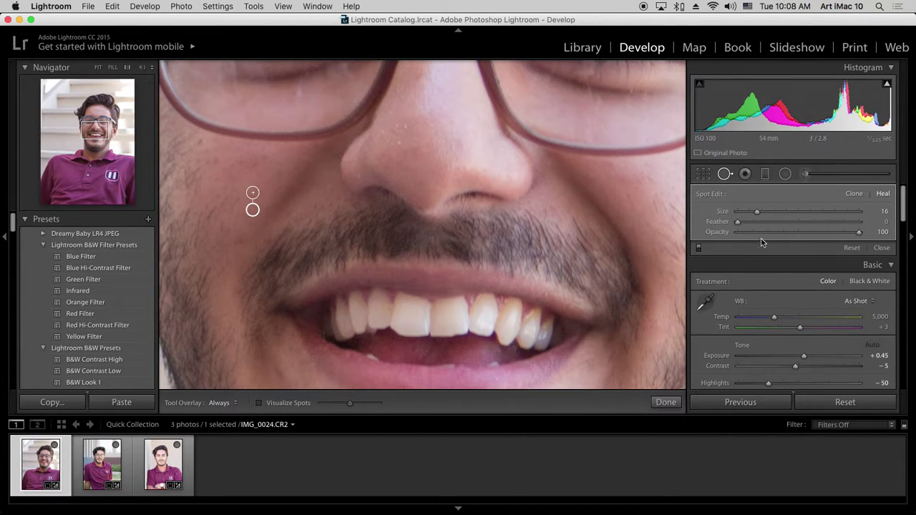
{"action": "left_click", "coordinate": [726, 175]}
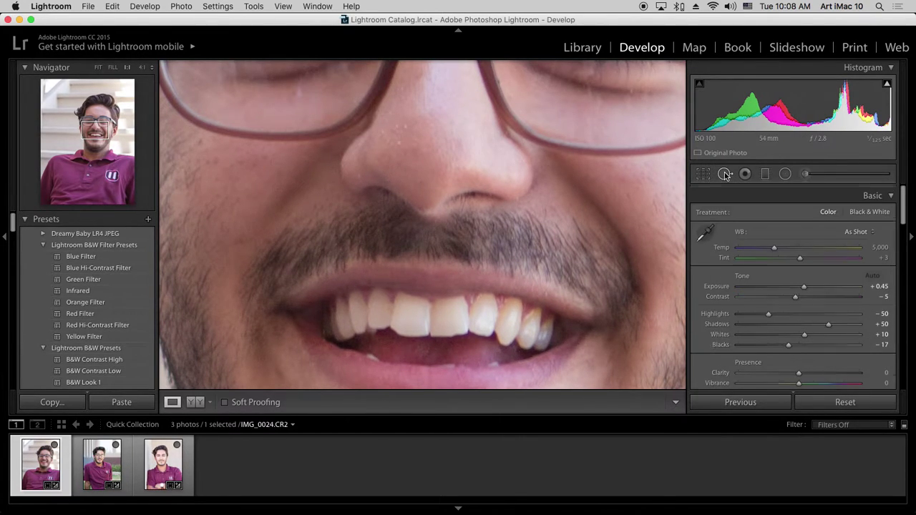
Load the Adjustment Brush with the Teeth Whitening effect at Amount 60.
{"action": "left_click", "coordinate": [807, 175]}
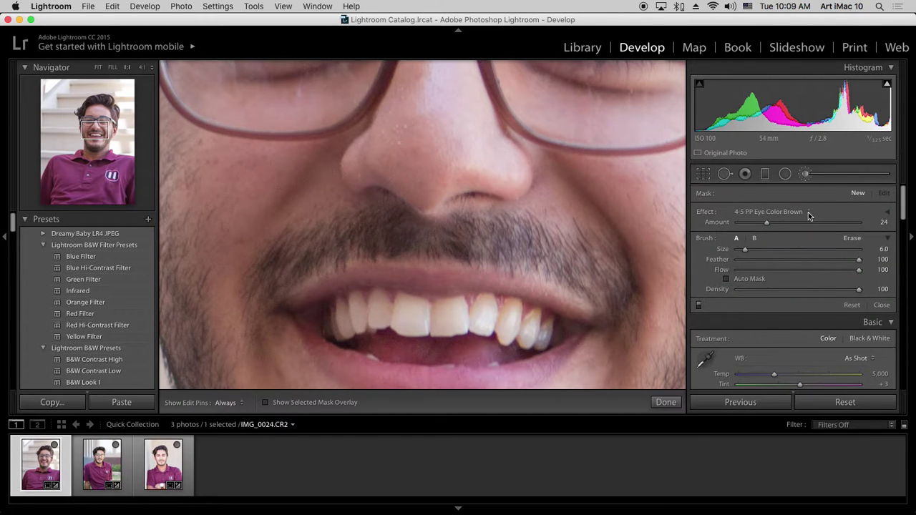
{"action": "left_click", "coordinate": [808, 212]}
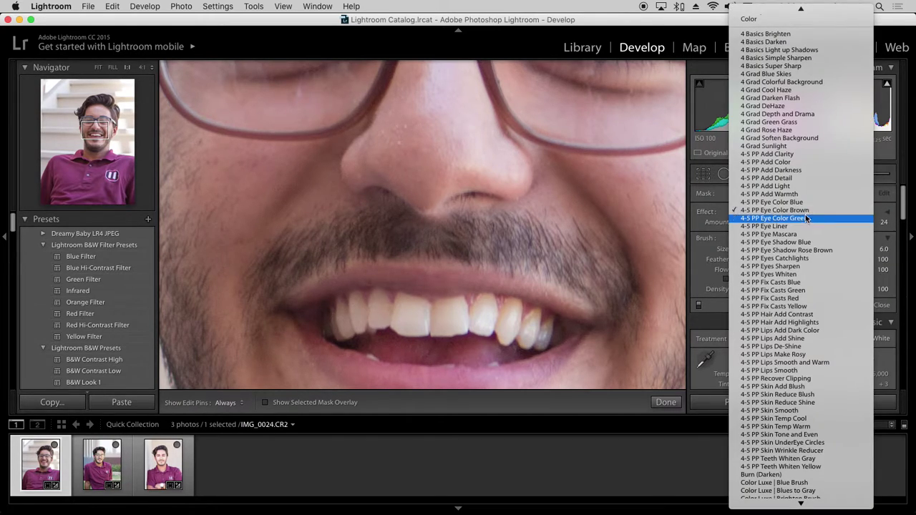
{"action": "scroll", "coordinate": [807, 217], "scroll_direction": "down", "scroll_amount": 10}
{"action": "scroll", "coordinate": [806, 218], "scroll_direction": "up", "scroll_amount": 10}
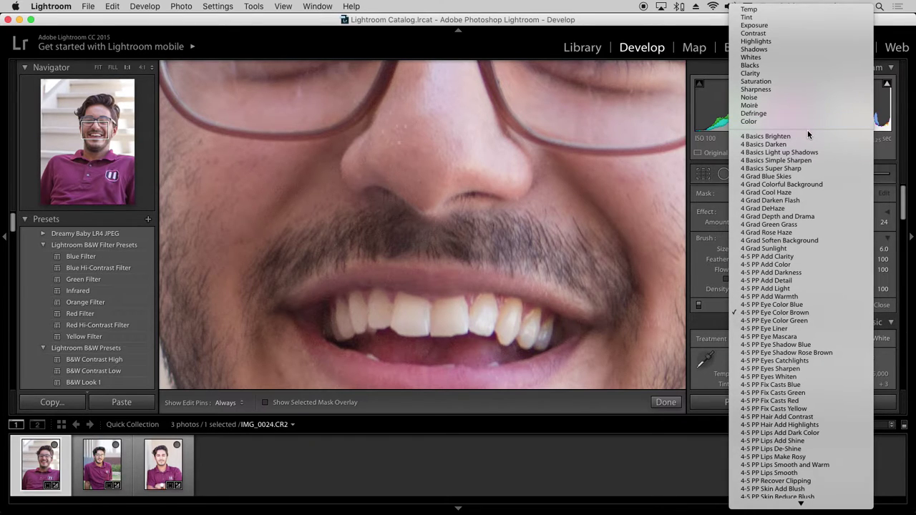
{"action": "scroll", "coordinate": [791, 263], "scroll_direction": "down", "scroll_amount": 5}
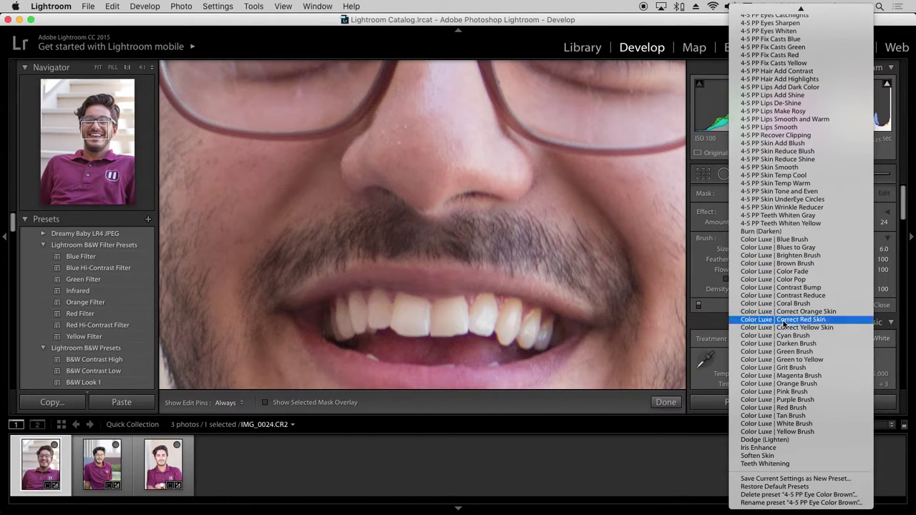
{"action": "left_click", "coordinate": [788, 465]}
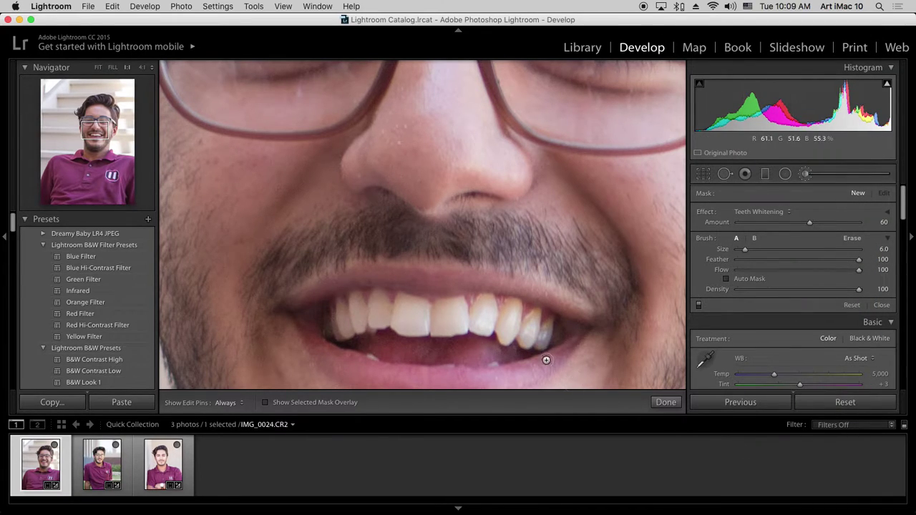
Paint Teeth Whitening over the front, leftmost and neighbouring teeth with the red mask overlay shown.
{"action": "mouse_move", "coordinate": [444, 316]}
{"action": "left_mouse_down"}
{"action": "mouse_move", "coordinate": [462, 311]}
{"action": "mouse_move", "coordinate": [450, 312]}
{"action": "left_mouse_up"}
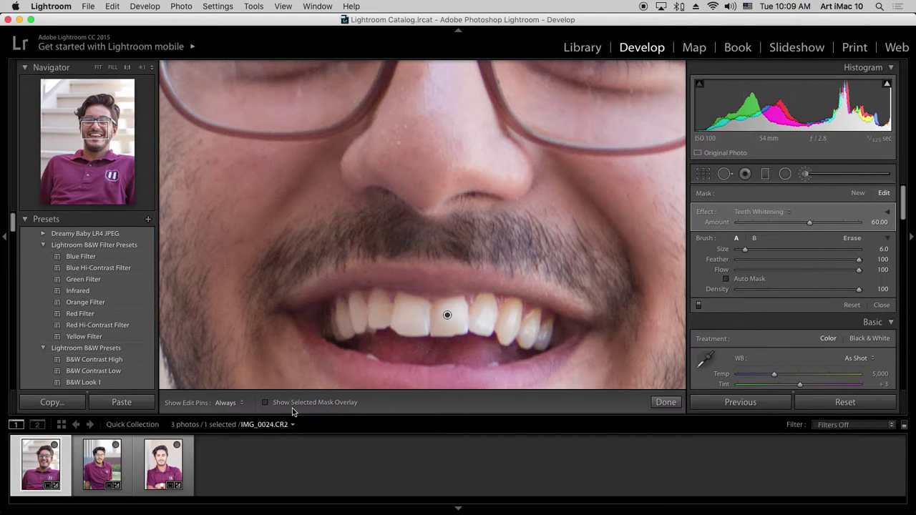
{"action": "left_click", "coordinate": [266, 403]}
{"action": "key", "text": "h"}
{"action": "mouse_move", "coordinate": [448, 315]}
{"action": "left_mouse_down"}
{"action": "mouse_move", "coordinate": [451, 328]}
{"action": "mouse_move", "coordinate": [433, 330]}
{"action": "mouse_move", "coordinate": [451, 317]}
{"action": "mouse_move", "coordinate": [403, 303]}
{"action": "mouse_move", "coordinate": [421, 327]}
{"action": "mouse_move", "coordinate": [390, 320]}
{"action": "mouse_move", "coordinate": [379, 300]}
{"action": "left_mouse_up"}
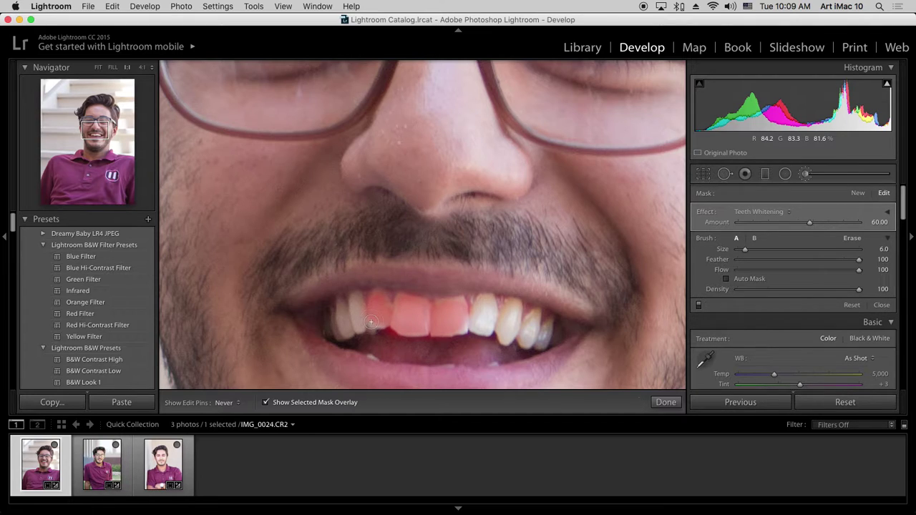
{"action": "mouse_move", "coordinate": [362, 311]}
{"action": "left_mouse_down"}
{"action": "mouse_move", "coordinate": [356, 299]}
{"action": "mouse_move", "coordinate": [342, 308]}
{"action": "mouse_move", "coordinate": [347, 331]}
{"action": "mouse_move", "coordinate": [395, 319]}
{"action": "left_mouse_up"}
{"action": "mouse_move", "coordinate": [480, 325]}
{"action": "left_mouse_down"}
{"action": "mouse_move", "coordinate": [490, 321]}
{"action": "mouse_move", "coordinate": [485, 297]}
{"action": "mouse_move", "coordinate": [514, 305]}
{"action": "mouse_move", "coordinate": [511, 337]}
{"action": "mouse_move", "coordinate": [509, 326]}
{"action": "mouse_move", "coordinate": [538, 315]}
{"action": "mouse_move", "coordinate": [533, 341]}
{"action": "mouse_move", "coordinate": [552, 334]}
{"action": "mouse_move", "coordinate": [545, 324]}
{"action": "left_mouse_up"}
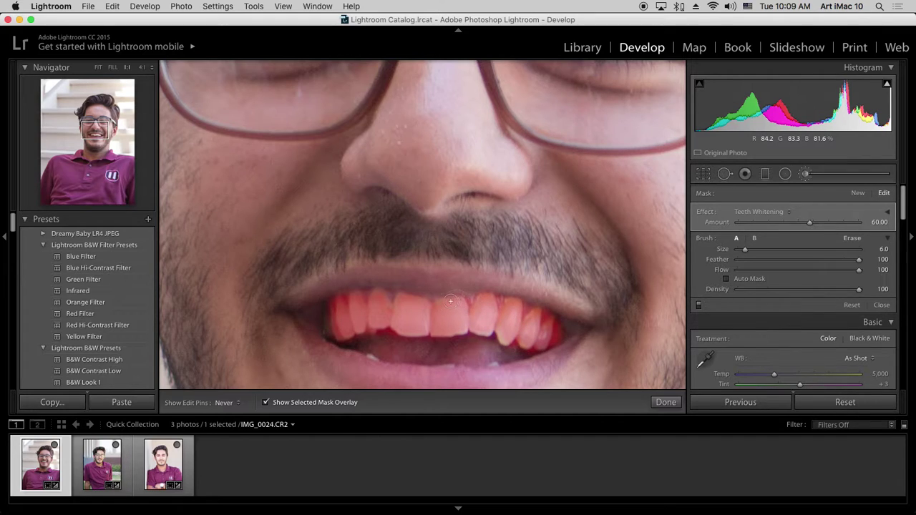
{"action": "key", "text": "h"}
Erase the whitening spill onto the gums, then hide the red mask overlay.
{"action": "key", "text": "alt"}
{"action": "scroll", "coordinate": [386, 335], "scroll_direction": "up", "scroll_amount": 2}
{"action": "key", "text": "h"}
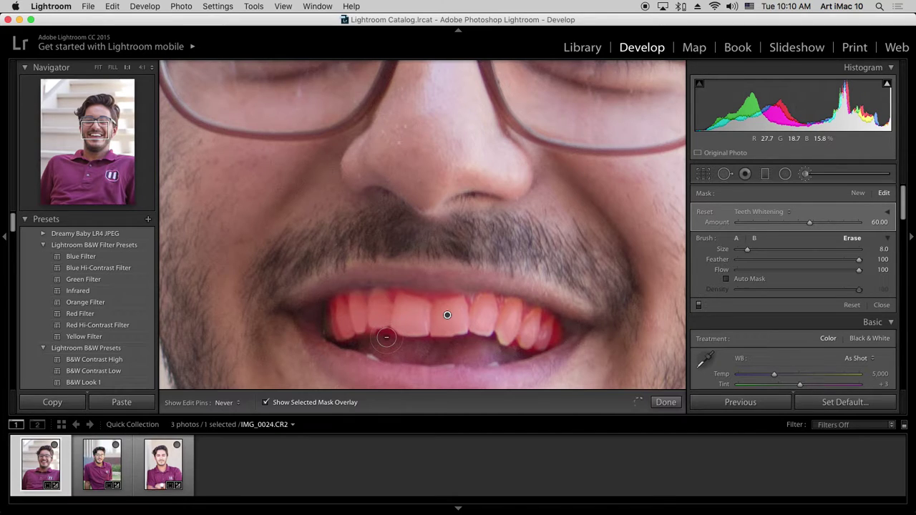
{"action": "key", "text": "h"}
{"action": "key", "text": "h"}
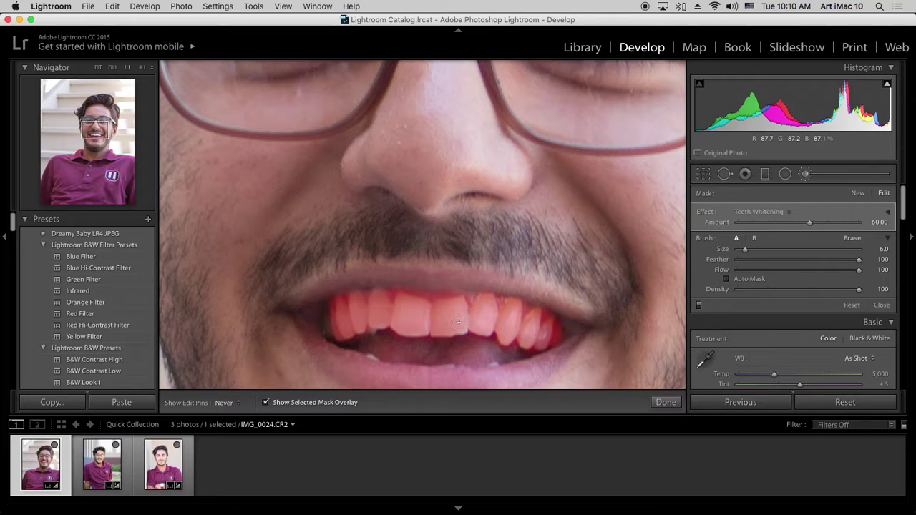
{"action": "key", "text": "alt"}
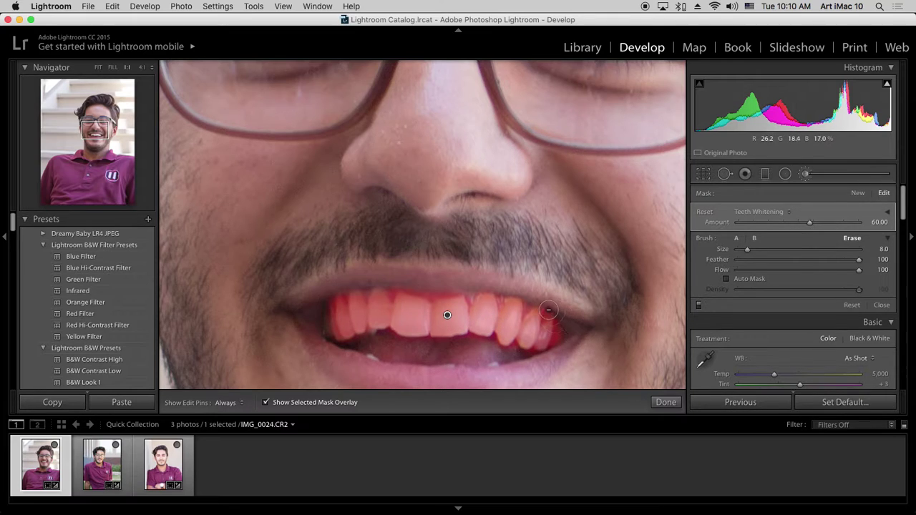
{"action": "key", "text": "h"}
{"action": "key", "text": "h"}
{"action": "key", "text": "h"}
{"action": "key", "text": "h"}
{"action": "key", "text": "h"}
{"action": "key", "text": "h"}
{"action": "key", "text": "h"}
{"action": "key", "text": "h"}
{"action": "key", "text": "h"}
{"action": "key", "text": "h"}
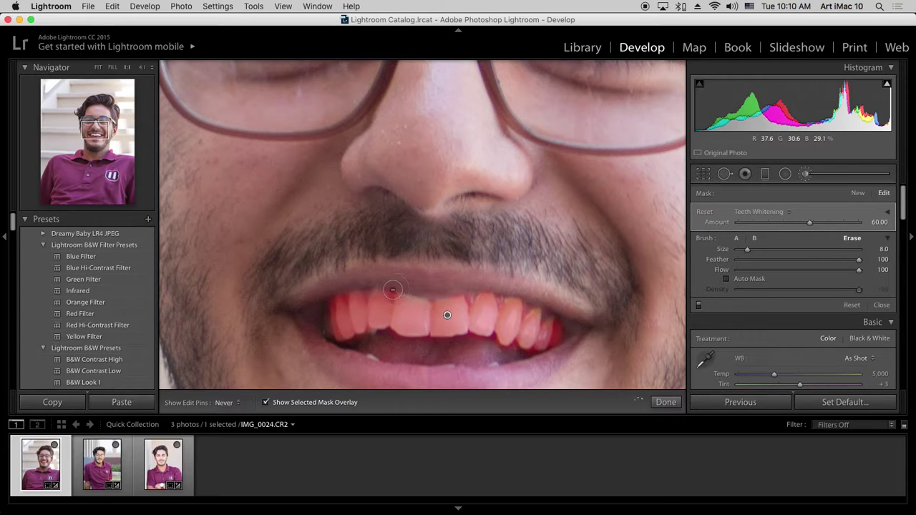
{"action": "key", "text": "h"}
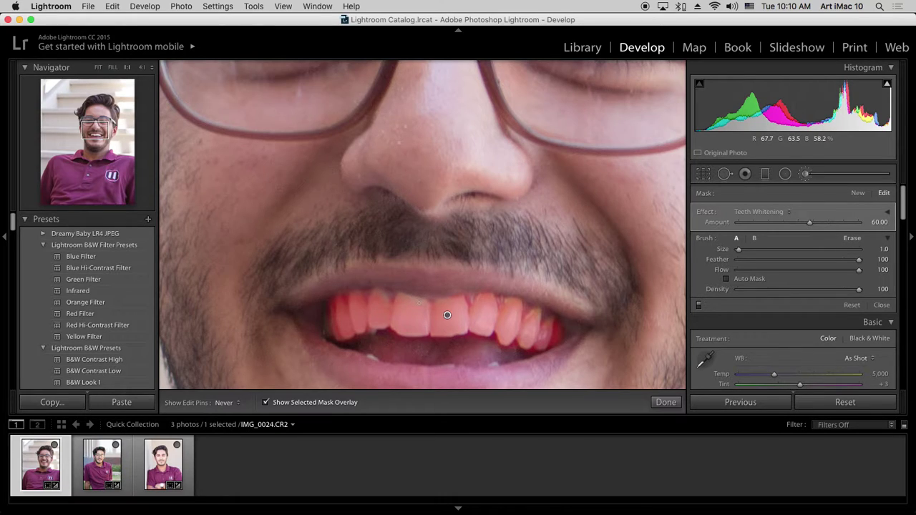
{"action": "key", "text": "h"}
{"action": "scroll", "coordinate": [402, 295], "scroll_direction": "up", "scroll_amount": 5}
{"action": "key", "text": "h"}
{"action": "key", "text": "h"}
{"action": "key", "text": "h"}
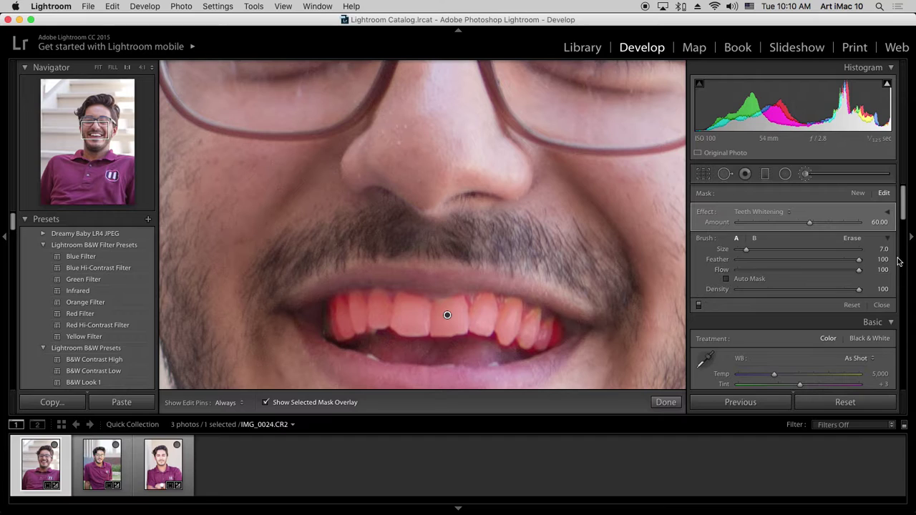
{"action": "left_click", "coordinate": [266, 403]}
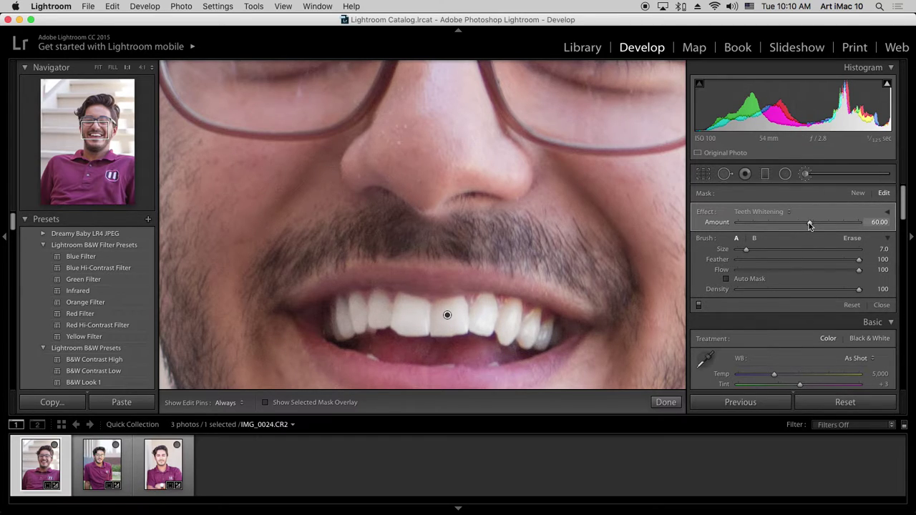
Dial the Teeth Whitening amount back to 54 and close the adjustment brush.
{"action": "left_click_drag", "start_coordinate": [809, 224], "coordinate": [875, 225]}
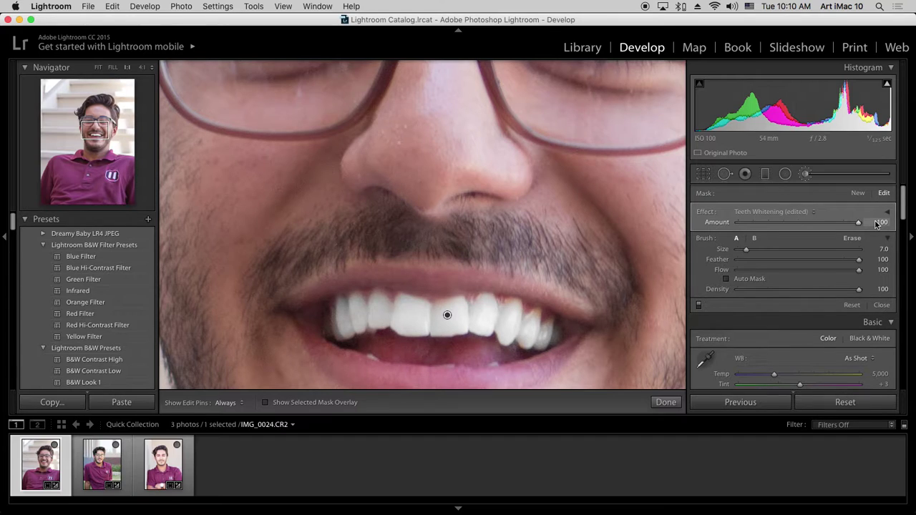
{"action": "left_click_drag", "start_coordinate": [877, 224], "coordinate": [794, 226]}
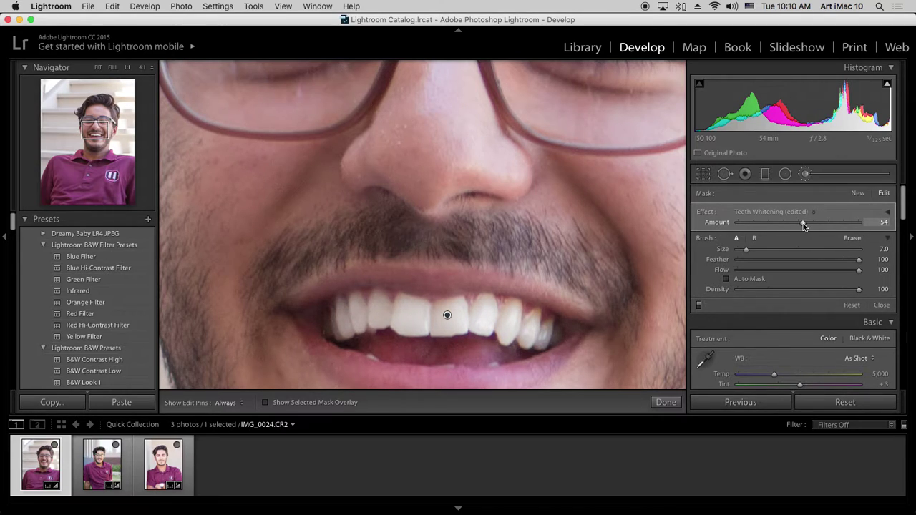
{"action": "left_click_drag", "start_coordinate": [800, 222], "coordinate": [801, 222]}
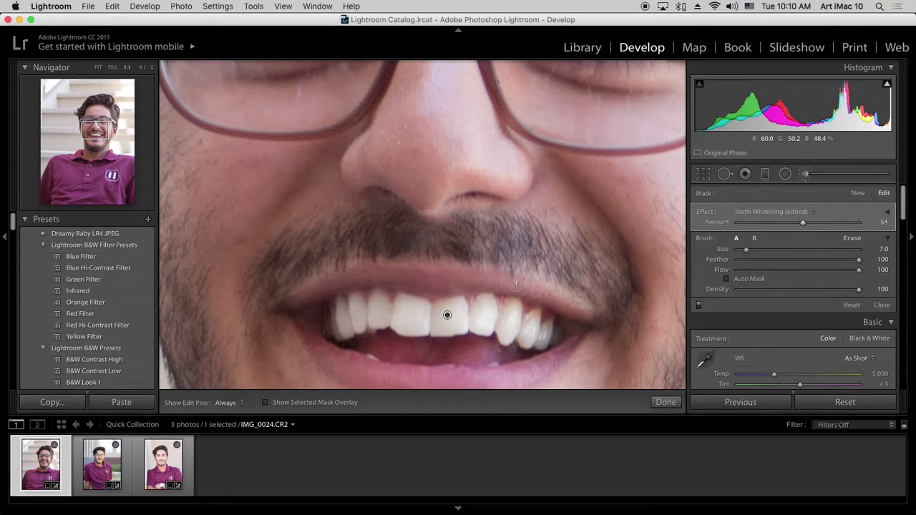
{"action": "left_click", "coordinate": [807, 175]}
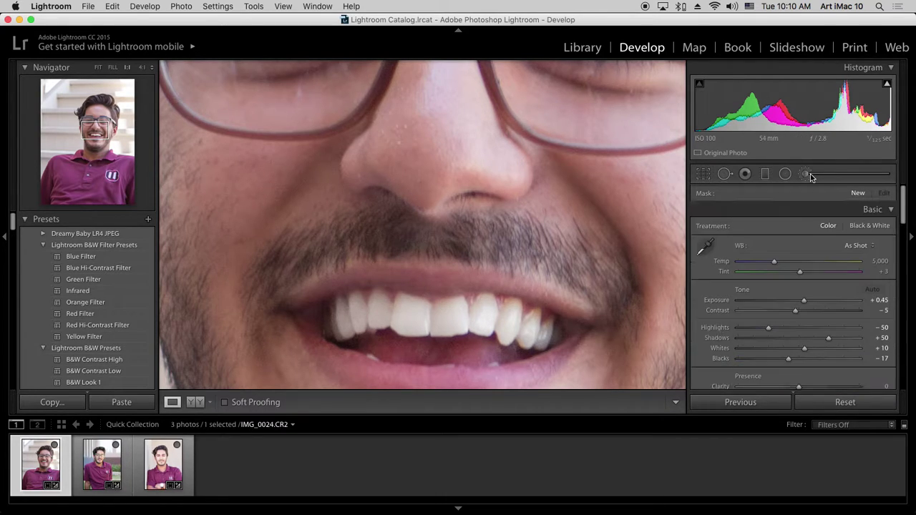
Fit the portrait in view and apply the Lightroom Effect preset Vignette 1.
{"action": "left_click", "coordinate": [460, 271]}
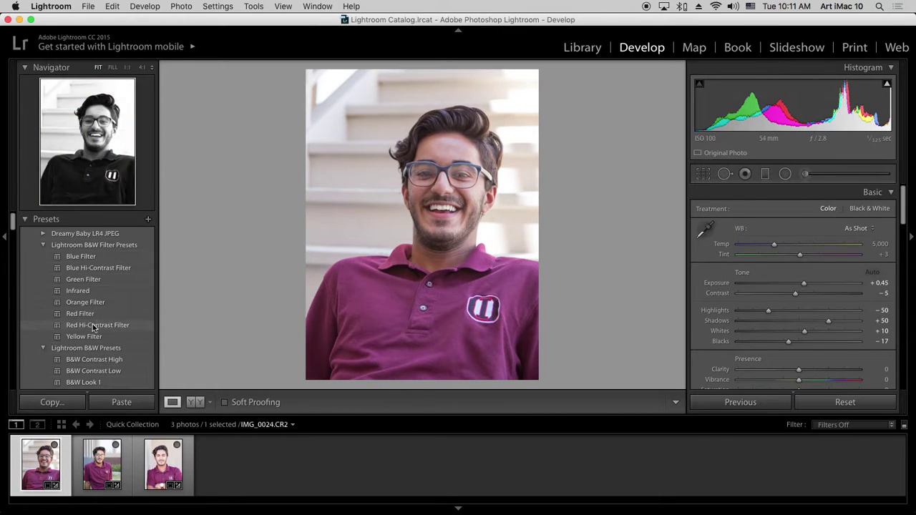
{"action": "scroll", "coordinate": [77, 330], "scroll_direction": "down", "scroll_amount": 10}
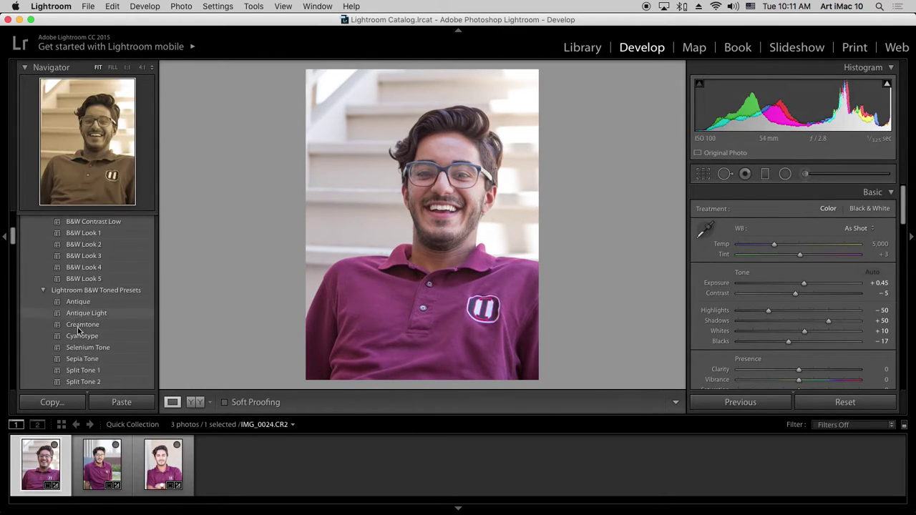
{"action": "scroll", "coordinate": [78, 330], "scroll_direction": "down", "scroll_amount": 8}
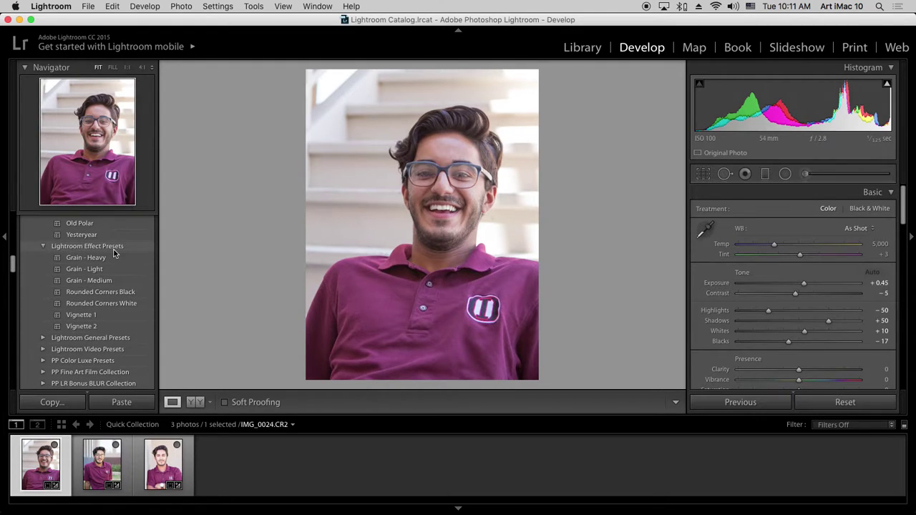
{"action": "left_click", "coordinate": [82, 316]}
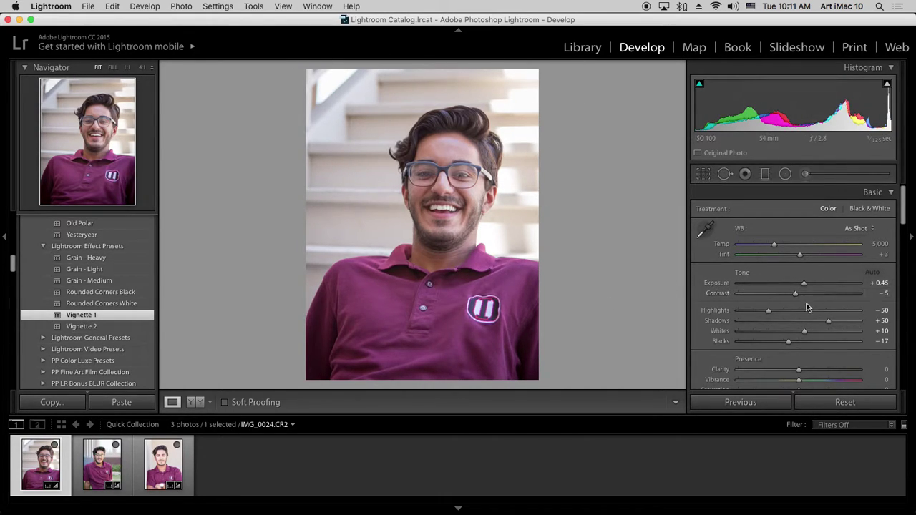
Brighten the portrait's Exposure to +0.80.
{"action": "left_click_drag", "start_coordinate": [805, 284], "coordinate": [809, 288]}
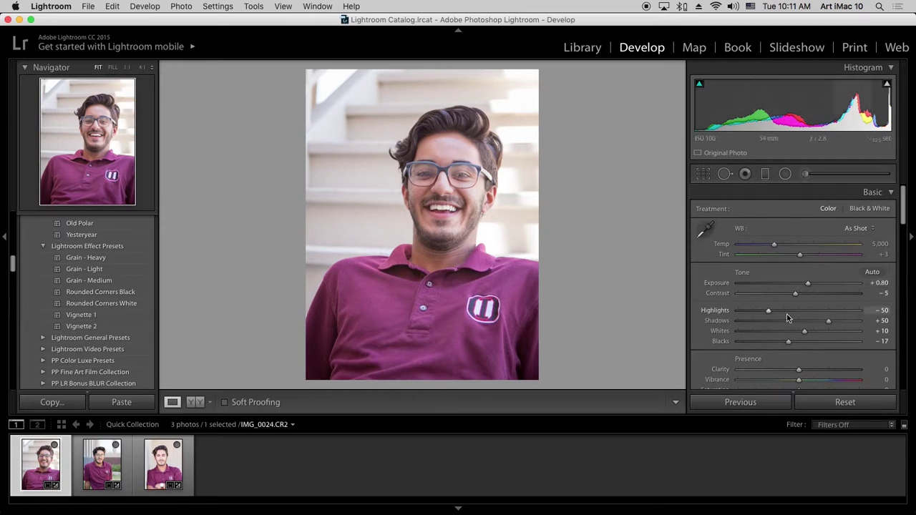
{"action": "scroll", "coordinate": [783, 322], "scroll_direction": "down", "scroll_amount": 5}
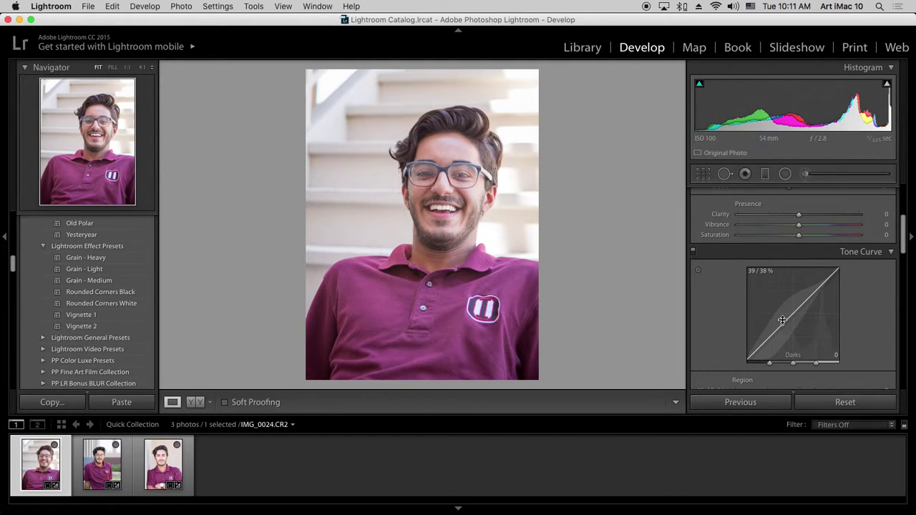
{"action": "scroll", "coordinate": [782, 320], "scroll_direction": "down", "scroll_amount": 10}
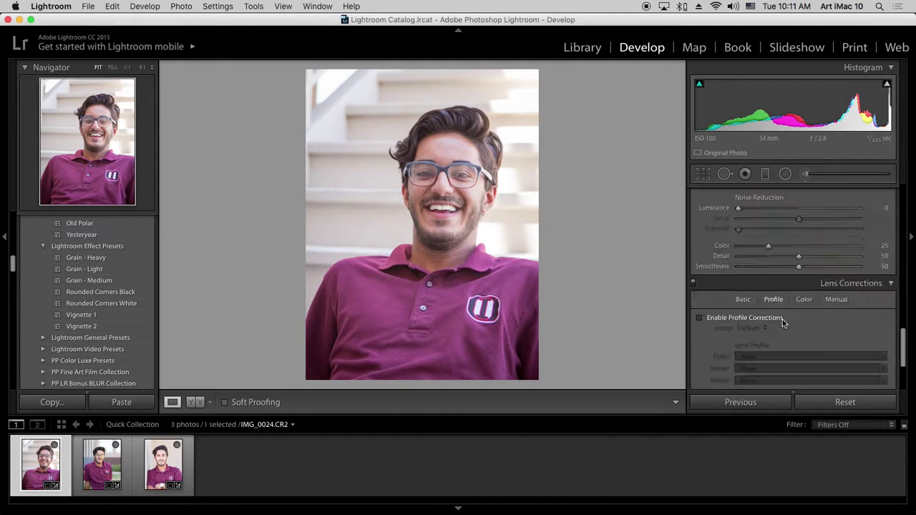
{"action": "scroll", "coordinate": [783, 324], "scroll_direction": "up", "scroll_amount": 1}
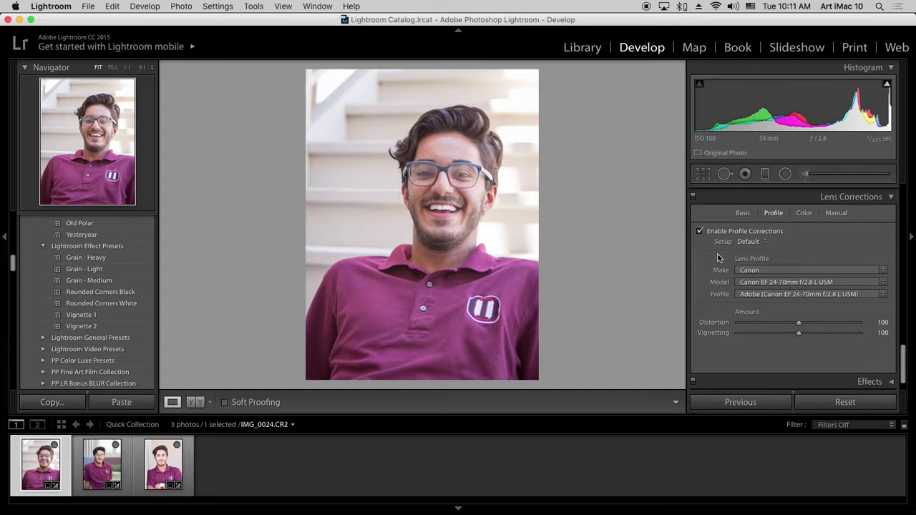
Expand Split Toning and scroll the right panel to the Lens Corrections profile settings.
{"action": "scroll", "coordinate": [719, 255], "scroll_direction": "up", "scroll_amount": 5}
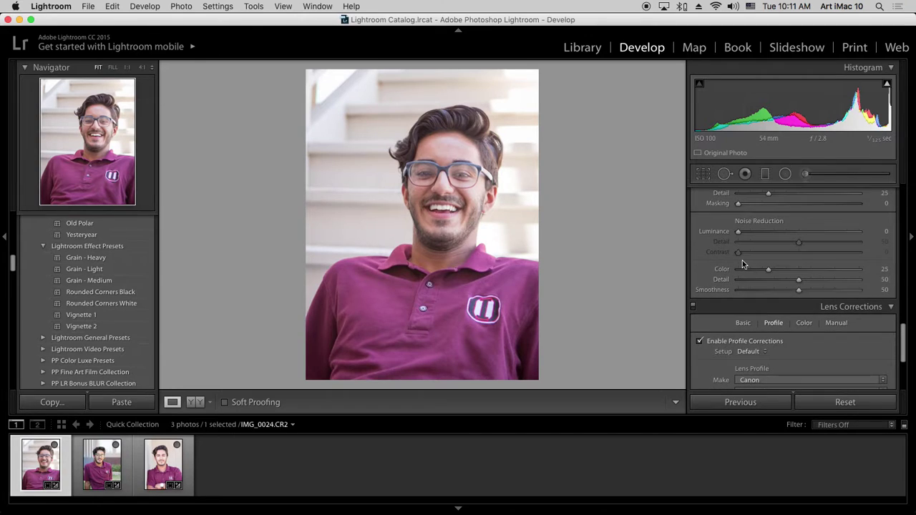
{"action": "scroll", "coordinate": [743, 265], "scroll_direction": "up", "scroll_amount": 2}
{"action": "scroll", "coordinate": [741, 266], "scroll_direction": "up", "scroll_amount": 8}
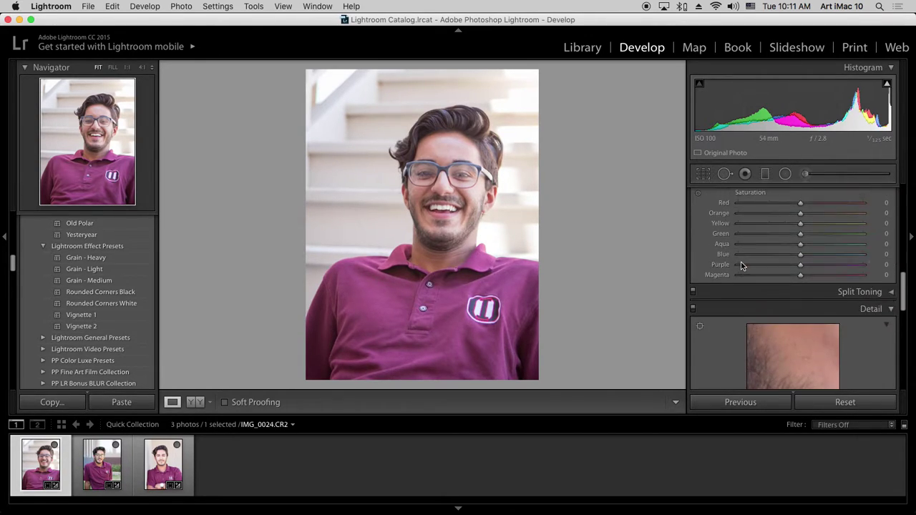
{"action": "scroll", "coordinate": [741, 265], "scroll_direction": "up", "scroll_amount": 3}
{"action": "scroll", "coordinate": [741, 266], "scroll_direction": "down", "scroll_amount": 3}
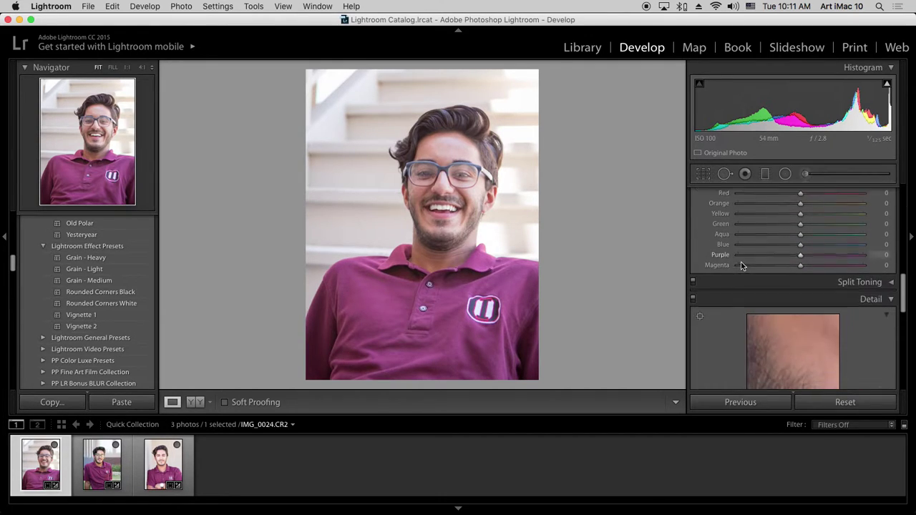
{"action": "scroll", "coordinate": [742, 266], "scroll_direction": "up", "scroll_amount": 2}
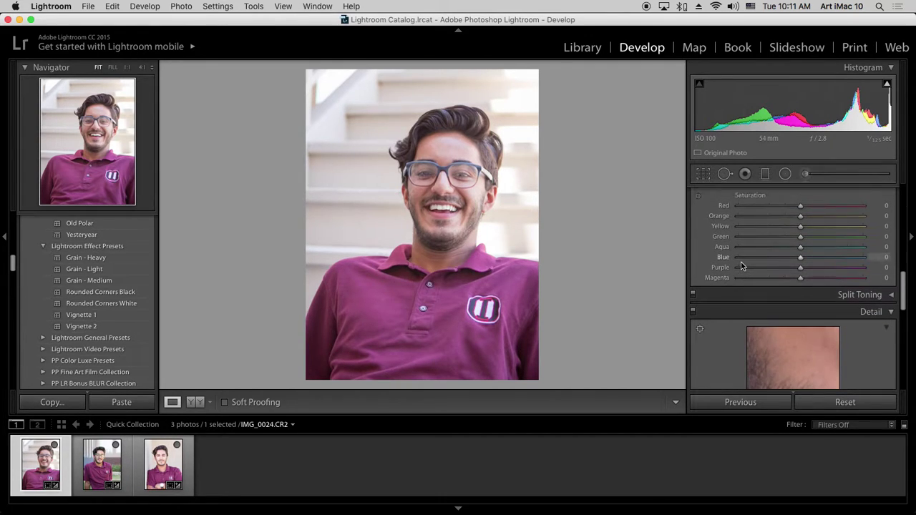
{"action": "left_click", "coordinate": [892, 295]}
{"action": "scroll", "coordinate": [869, 310], "scroll_direction": "down", "scroll_amount": 5}
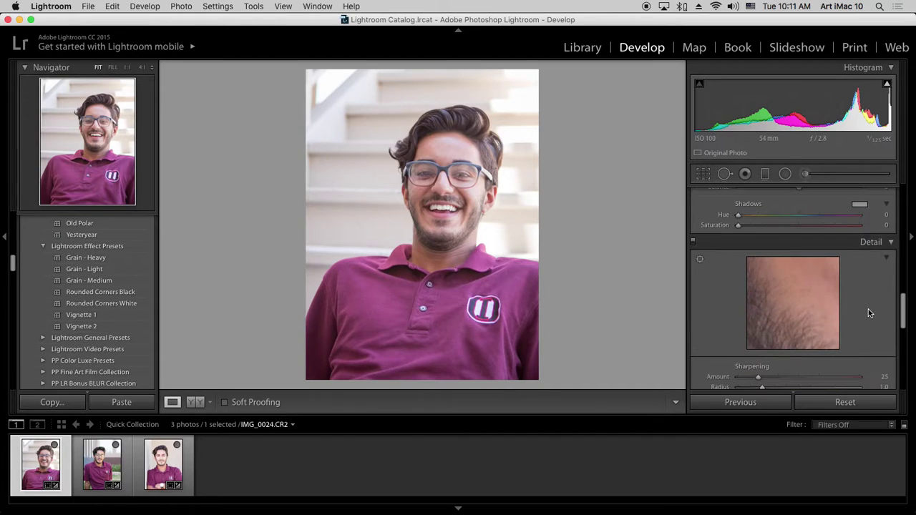
{"action": "scroll", "coordinate": [869, 309], "scroll_direction": "down", "scroll_amount": 10}
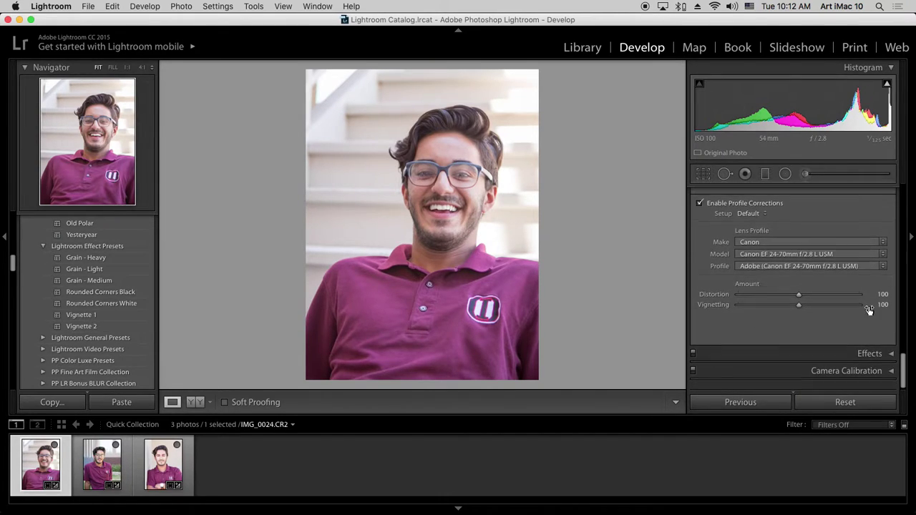
{"action": "mouse_move", "coordinate": [857, 299]}
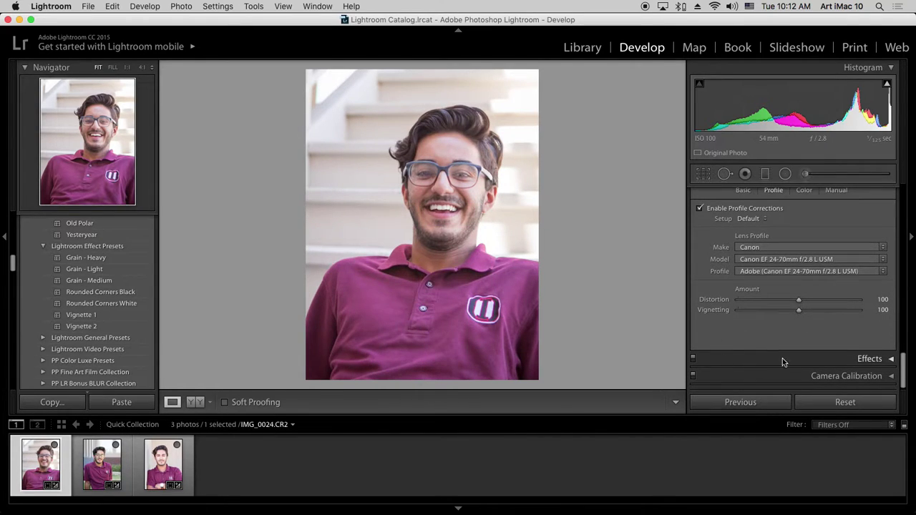
Expand the Effects panel and set the Dehaze amount to +20.
{"action": "left_click", "coordinate": [891, 360]}
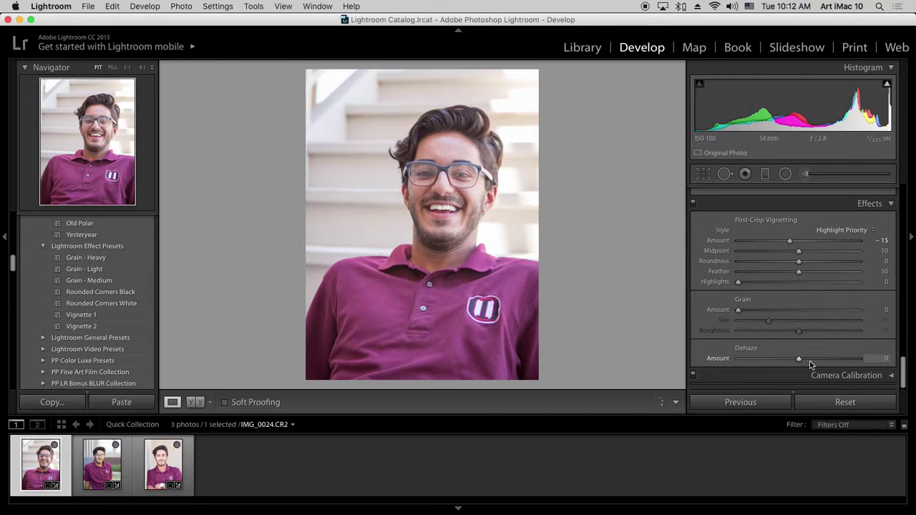
{"action": "left_click_drag", "start_coordinate": [812, 362], "coordinate": [813, 361]}
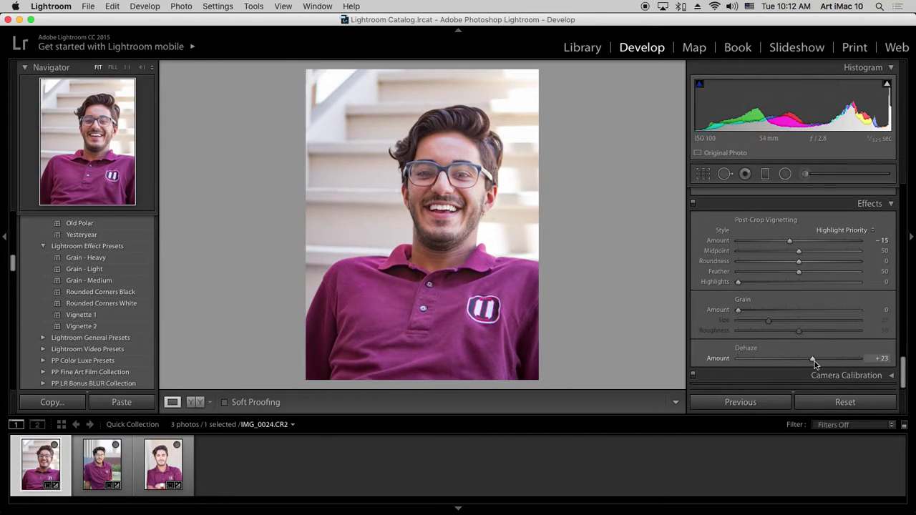
{"action": "left_click_drag", "start_coordinate": [814, 360], "coordinate": [812, 360]}
{"action": "scroll", "coordinate": [809, 343], "scroll_direction": "up", "scroll_amount": 5}
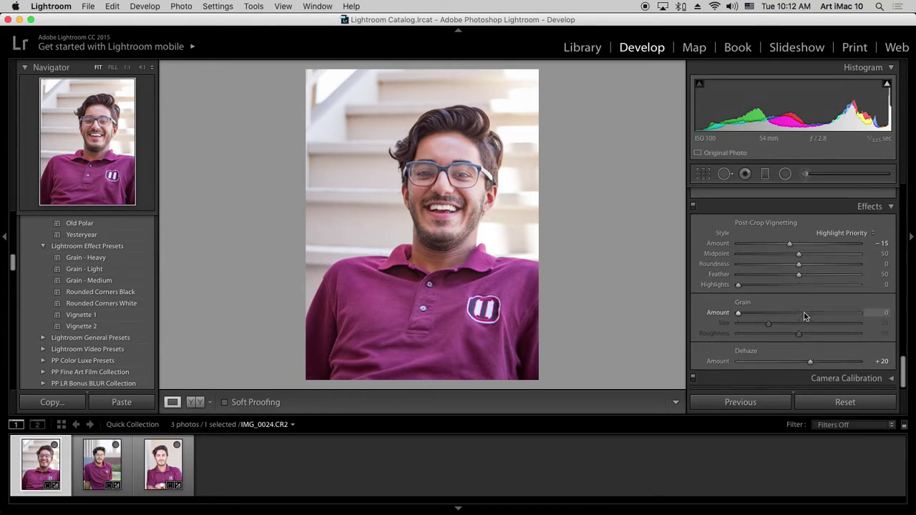
{"action": "scroll", "coordinate": [803, 322], "scroll_direction": "up", "scroll_amount": 10}
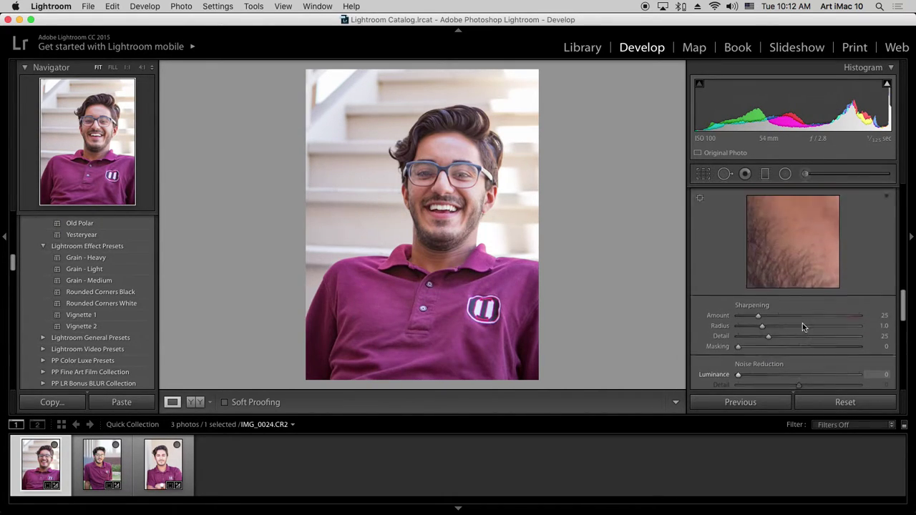
Set the tone curve region sliders to Highlights +19 and Darks −14.
{"action": "scroll", "coordinate": [803, 325], "scroll_direction": "up", "scroll_amount": 10}
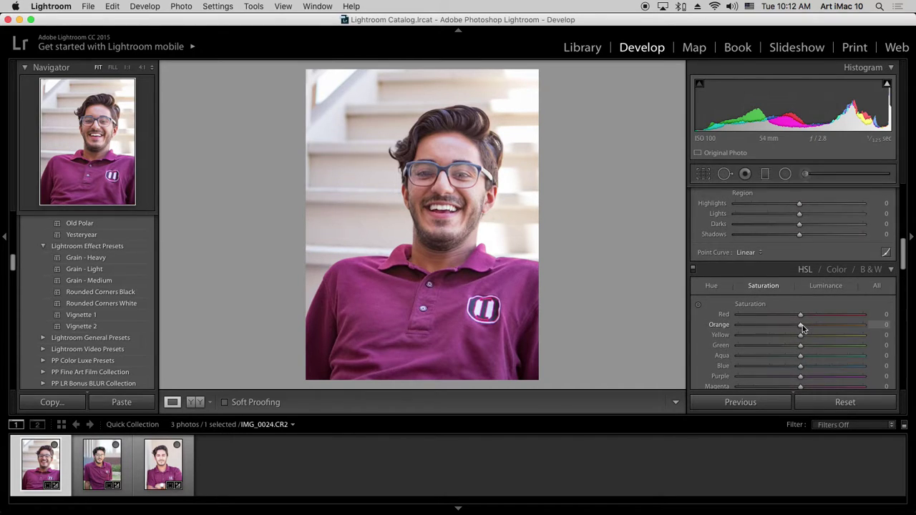
{"action": "scroll", "coordinate": [803, 328], "scroll_direction": "up", "scroll_amount": 5}
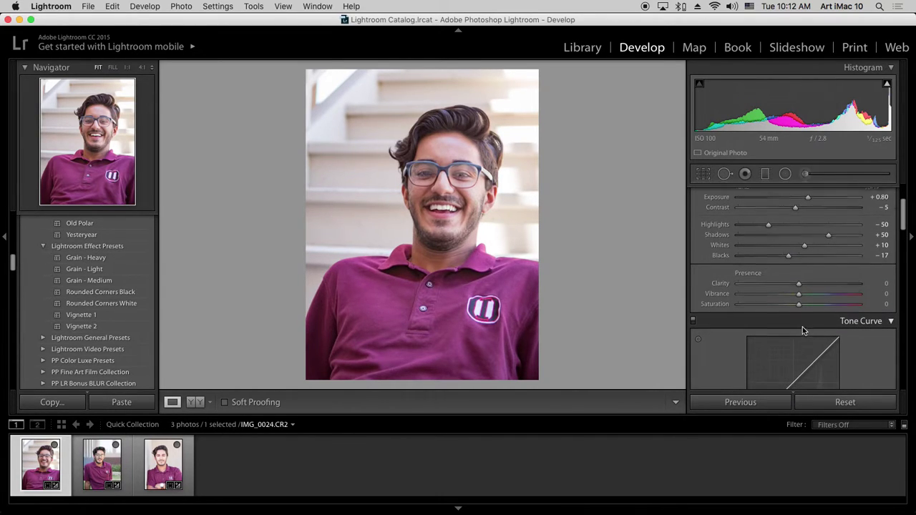
{"action": "scroll", "coordinate": [803, 326], "scroll_direction": "down", "scroll_amount": 5}
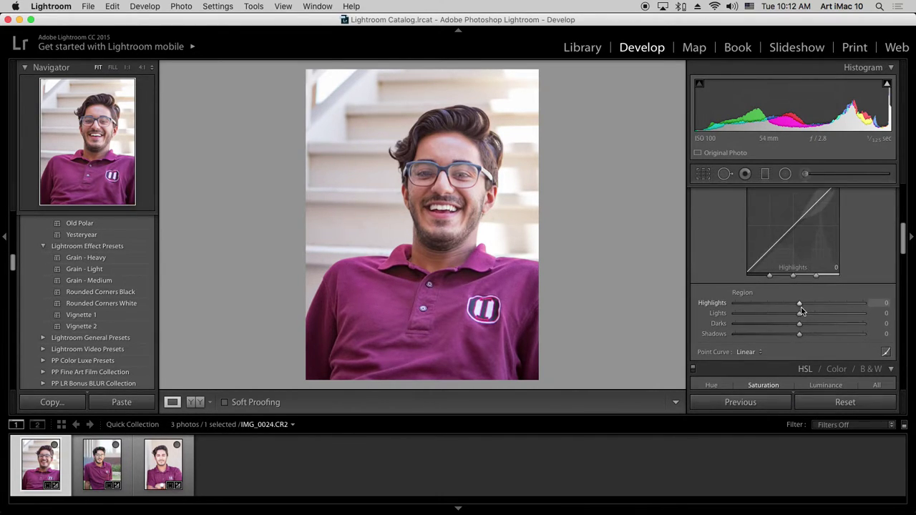
{"action": "left_click_drag", "start_coordinate": [806, 310], "coordinate": [790, 328]}
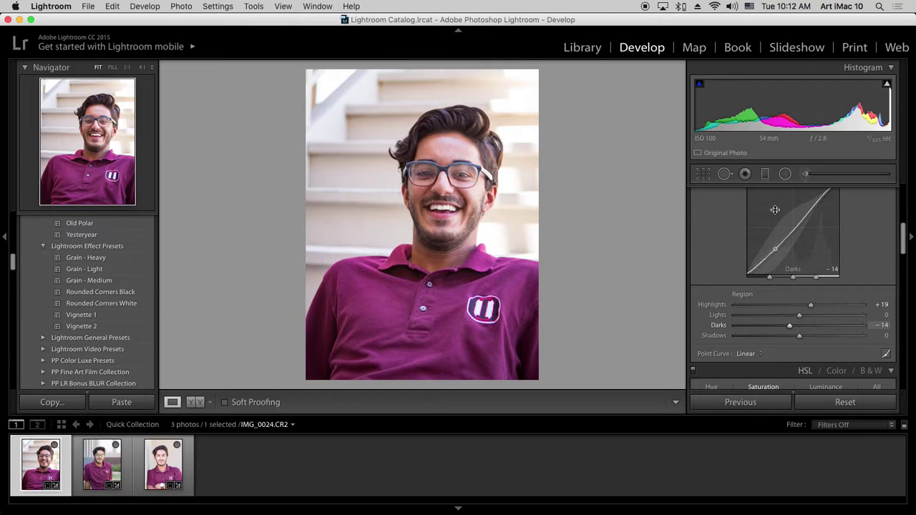
{"action": "scroll", "coordinate": [775, 210], "scroll_direction": "up", "scroll_amount": 2}
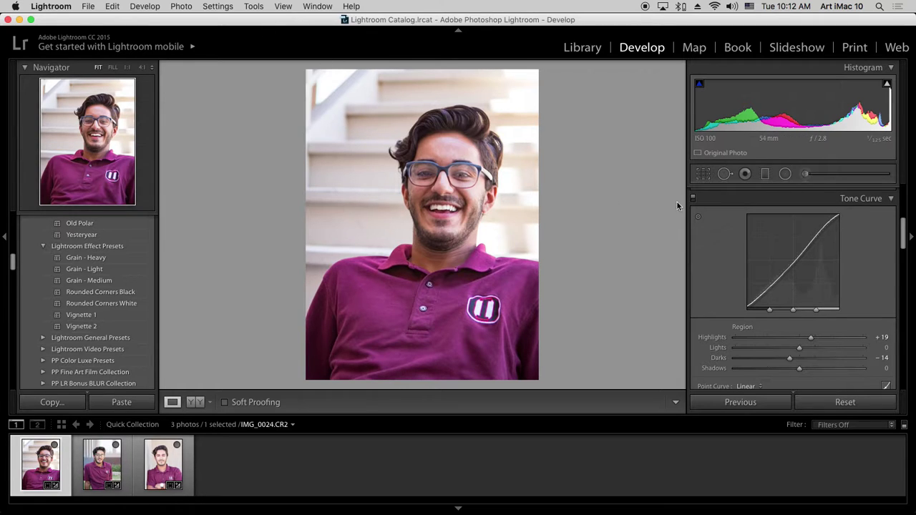
{"action": "left_click", "coordinate": [703, 174]}
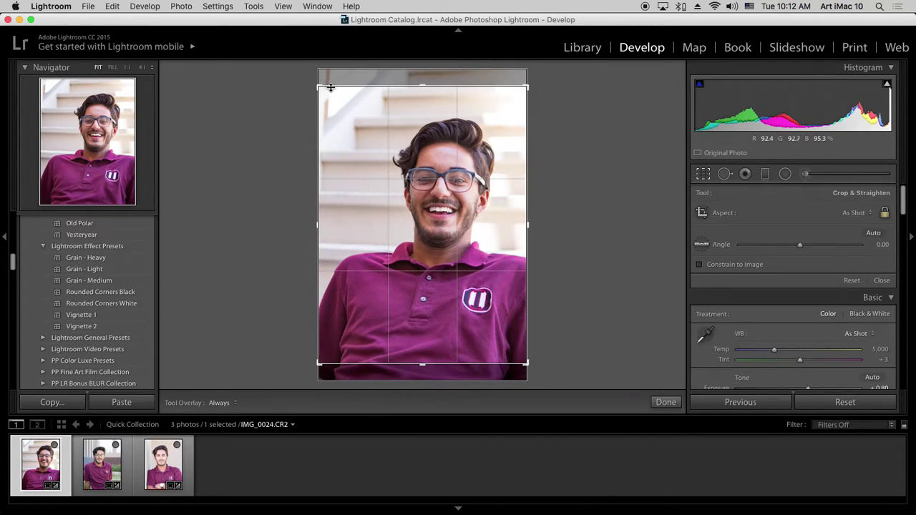
Crop tighter around the face and shirt, keeping original proportions, and commit the crop.
{"action": "left_click_drag", "start_coordinate": [319, 85], "coordinate": [338, 115]}
{"action": "left_click_drag", "start_coordinate": [452, 196], "coordinate": [465, 234]}
{"action": "key", "text": "Return"}
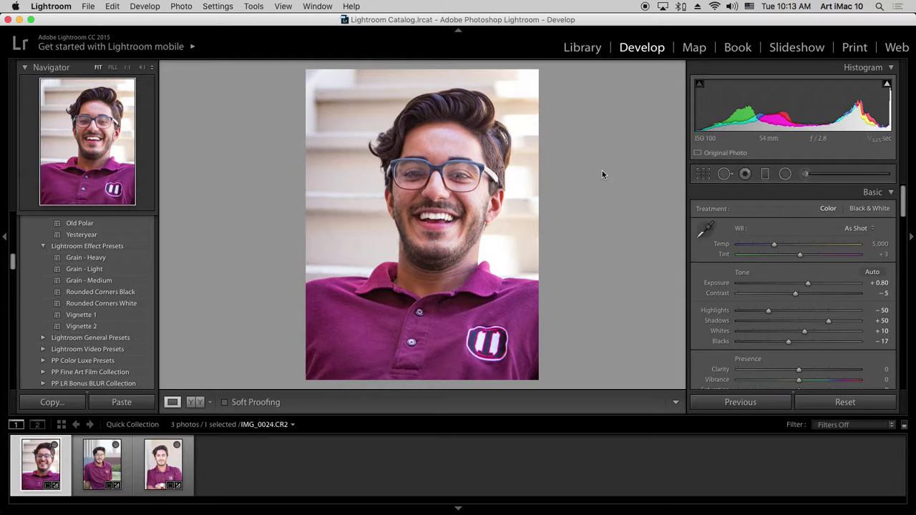
{"action": "key", "text": "backslash"}
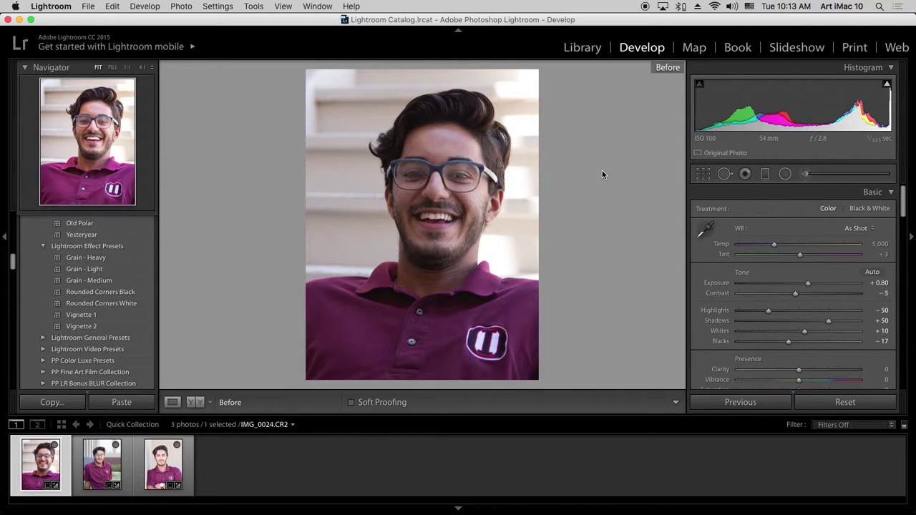
{"action": "key", "text": "backslash"}
{"action": "key", "text": "backslash"}
{"action": "key", "text": "backslash"}
{"action": "key", "text": "backslash"}
{"action": "key", "text": "backslash"}
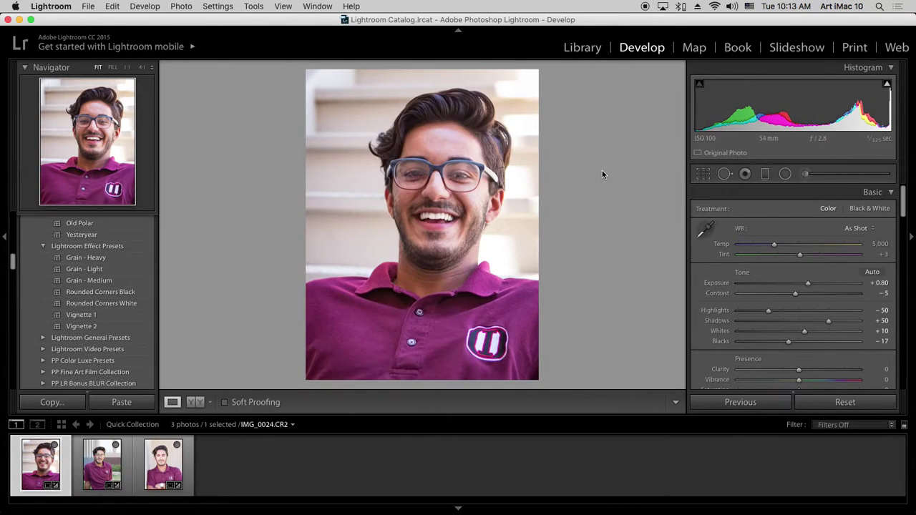
{"action": "key", "text": "backslash"}
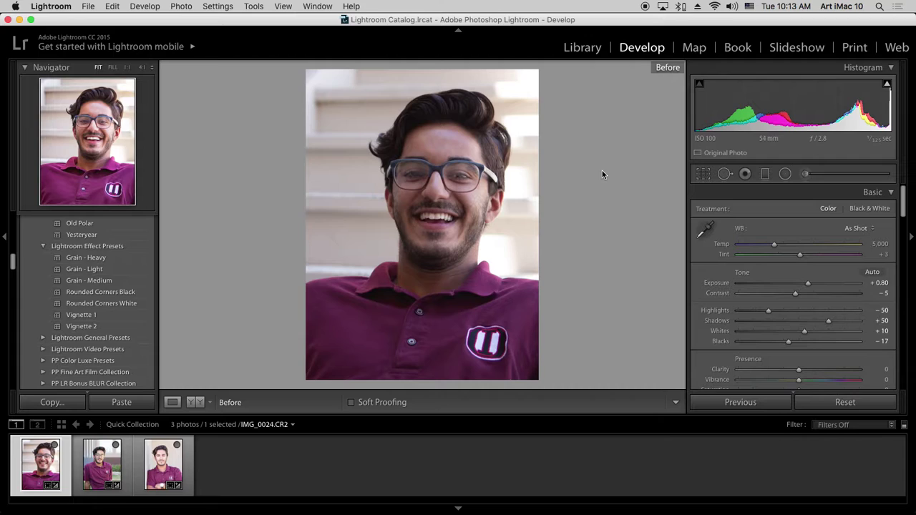
{"action": "key", "text": "backslash"}
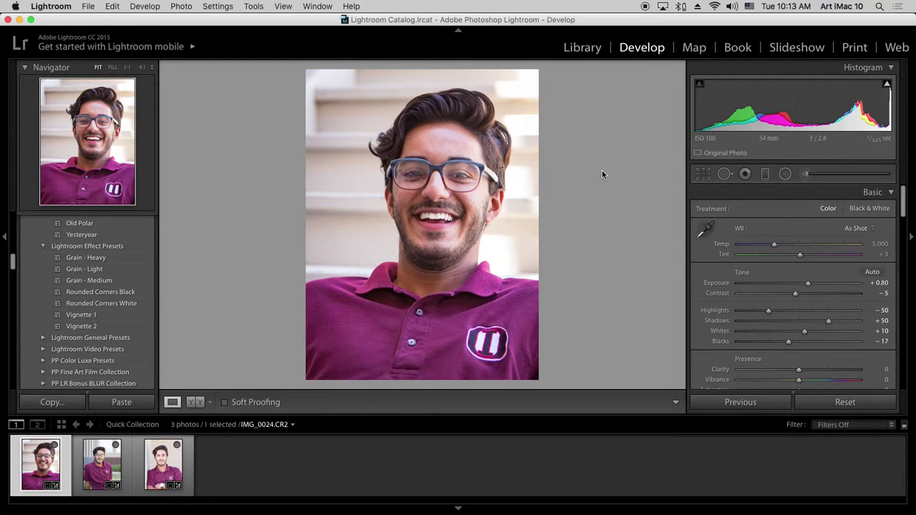
{"action": "left_click", "coordinate": [109, 494]}
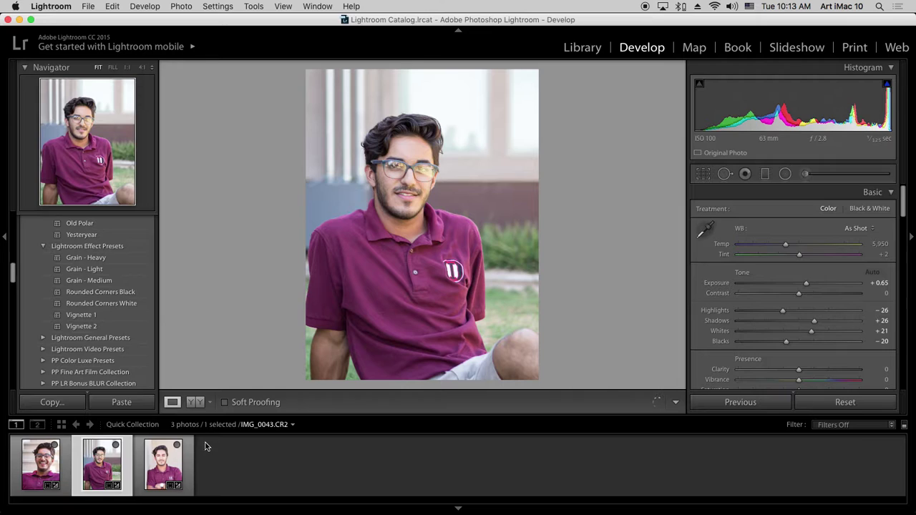
Select IMG_0050.CR2 and set curve Highlights +21, Darks −15 and Exposure +0.60.
{"action": "left_click", "coordinate": [190, 466]}
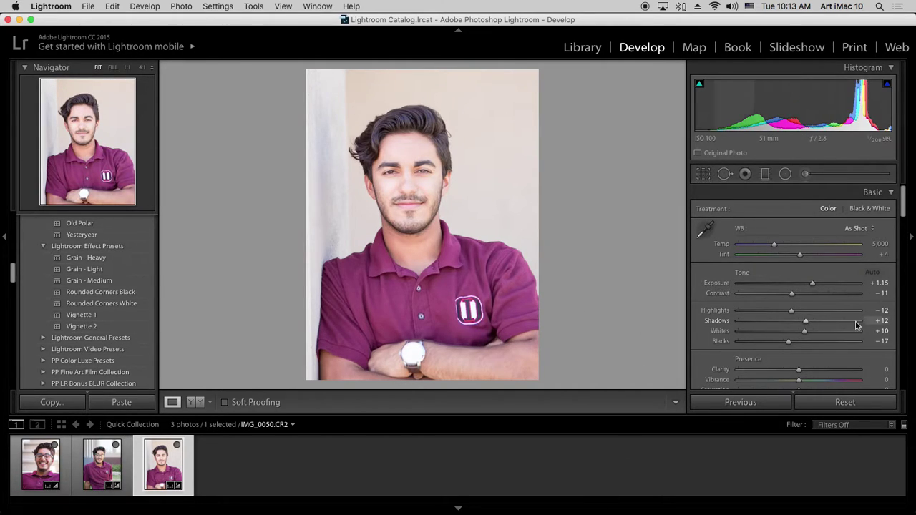
{"action": "left_click_drag", "start_coordinate": [902, 214], "coordinate": [908, 252]}
{"action": "scroll", "coordinate": [908, 253], "scroll_direction": "down", "scroll_amount": 1}
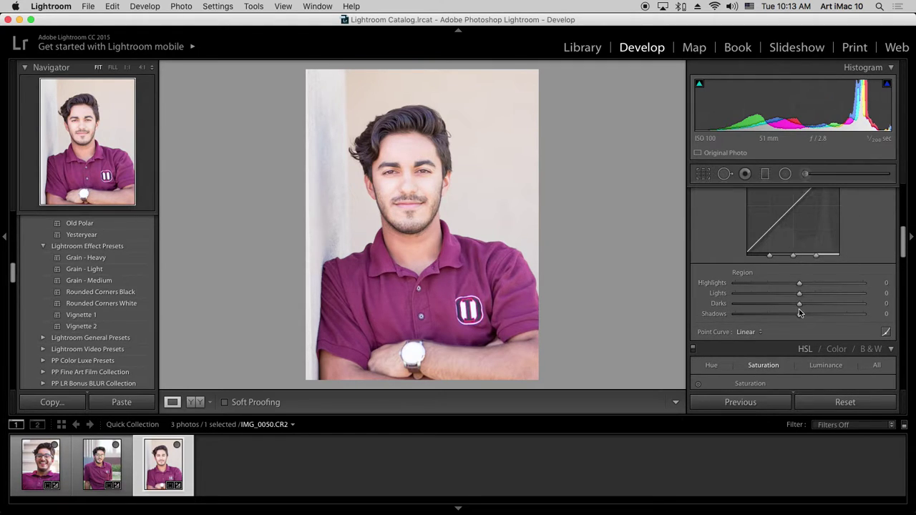
{"action": "left_click_drag", "start_coordinate": [800, 305], "coordinate": [813, 284]}
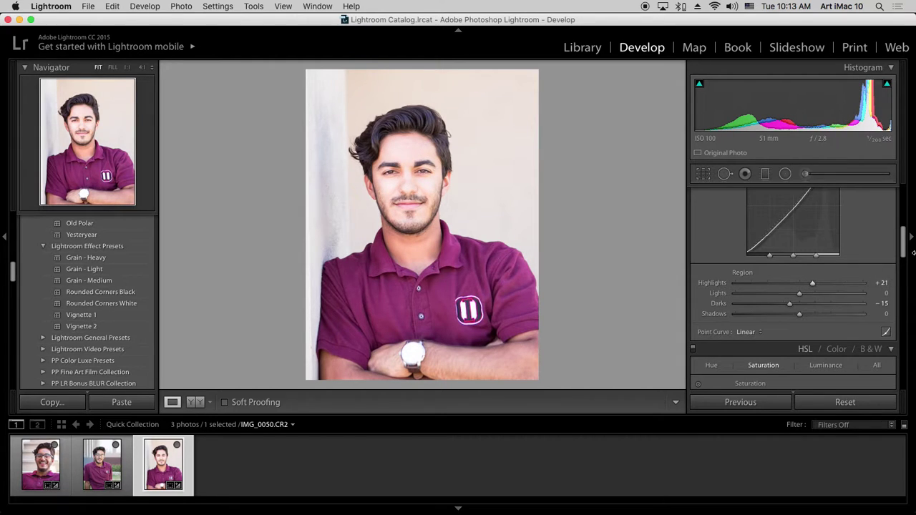
{"action": "scroll", "coordinate": [832, 250], "scroll_direction": "up", "scroll_amount": 10}
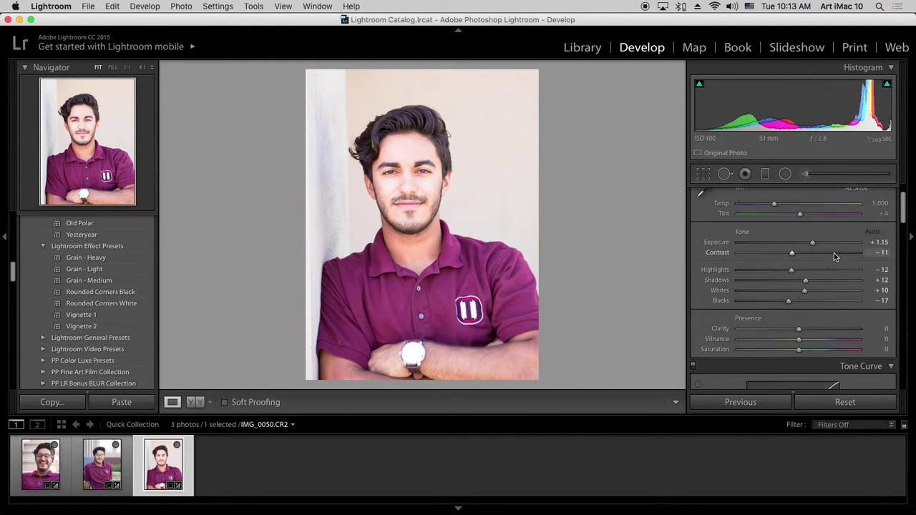
{"action": "left_click_drag", "start_coordinate": [816, 252], "coordinate": [804, 255]}
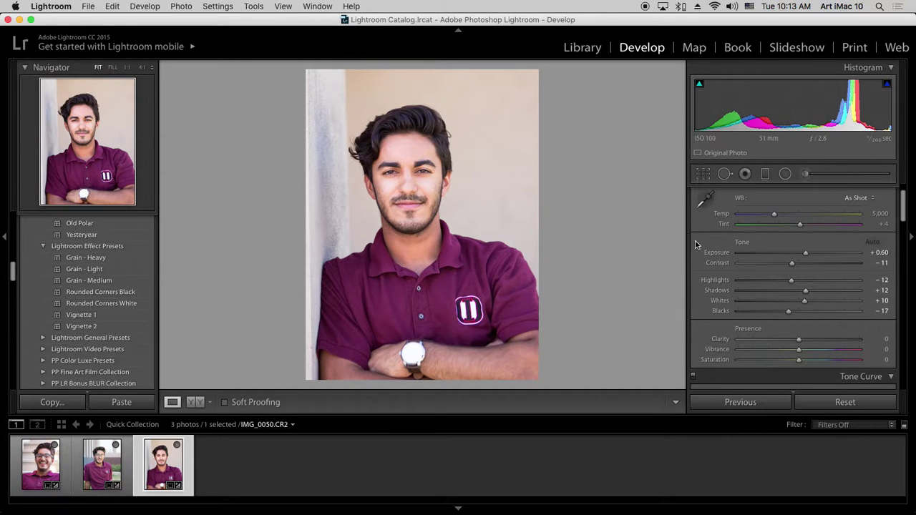
{"action": "left_click", "coordinate": [725, 173]}
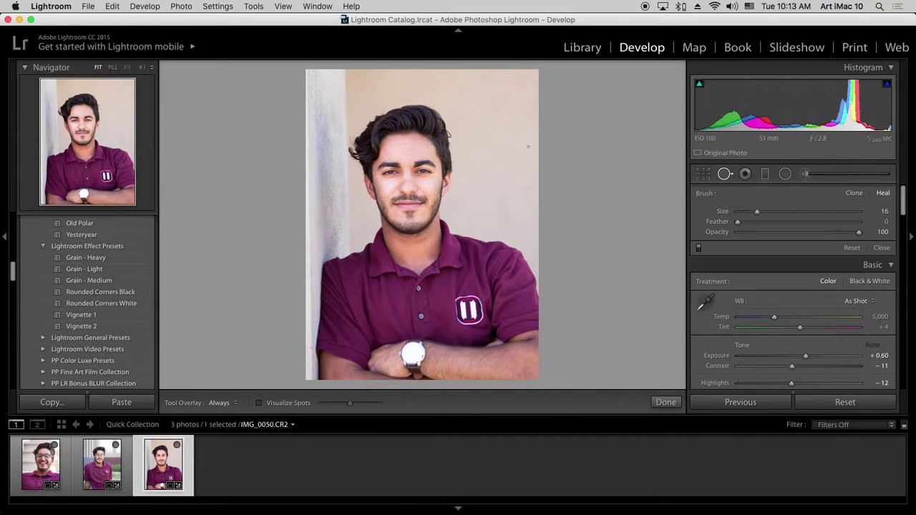
Zoom to full size and heal blemishes between the eyebrows and on the forehead.
{"action": "left_click", "coordinate": [724, 174]}
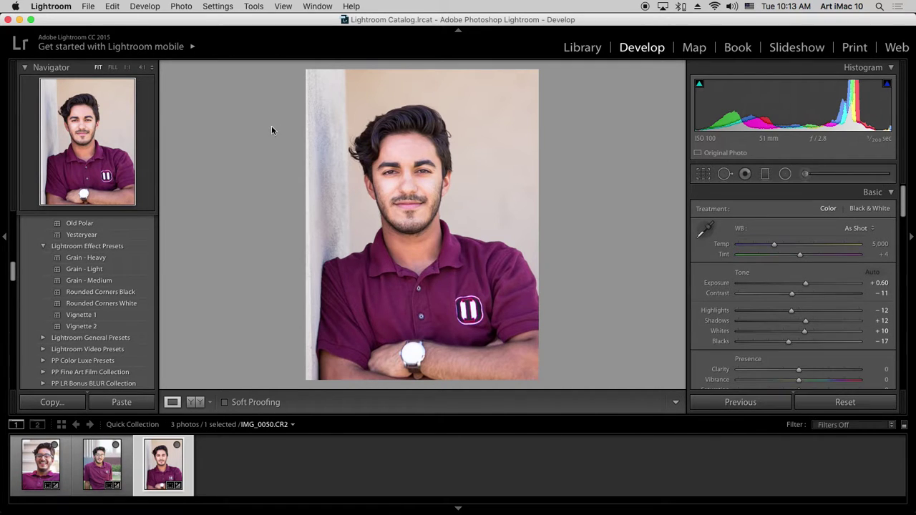
{"action": "left_click", "coordinate": [409, 131]}
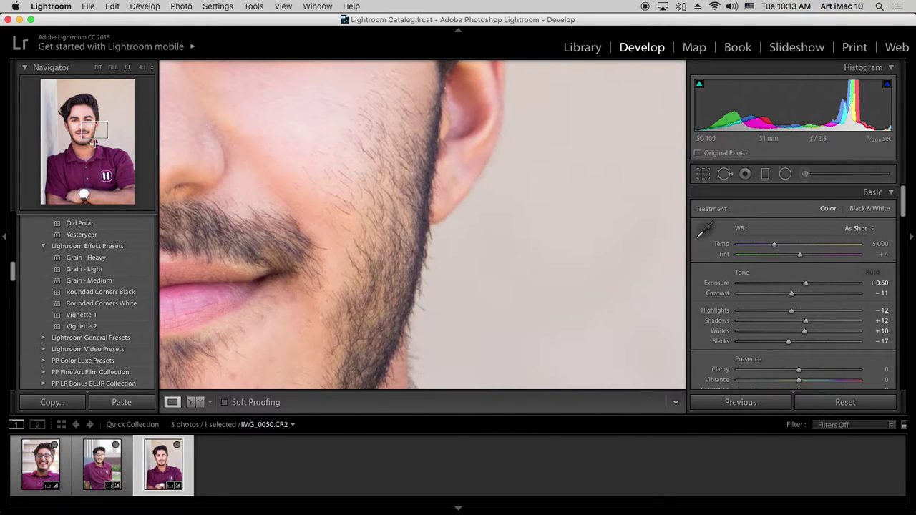
{"action": "left_click", "coordinate": [87, 126]}
{"action": "left_click_drag", "start_coordinate": [87, 125], "coordinate": [82, 116]}
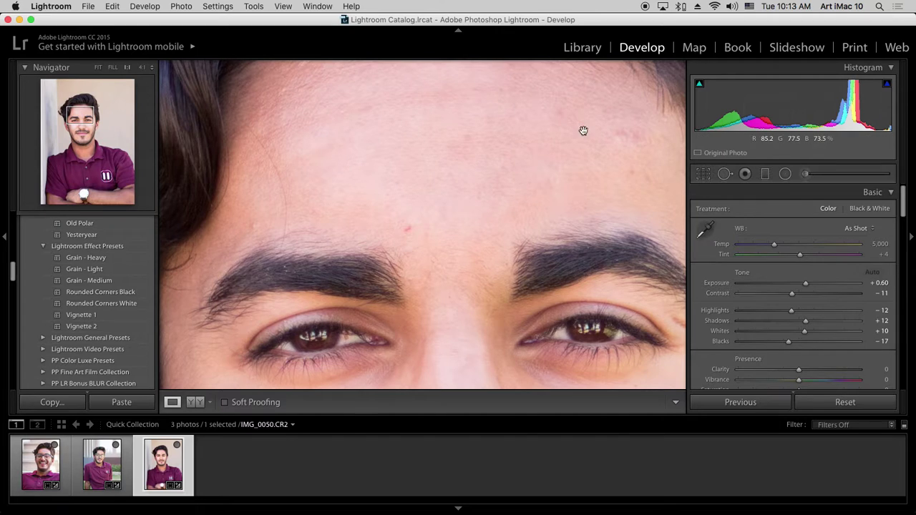
{"action": "left_click", "coordinate": [725, 174]}
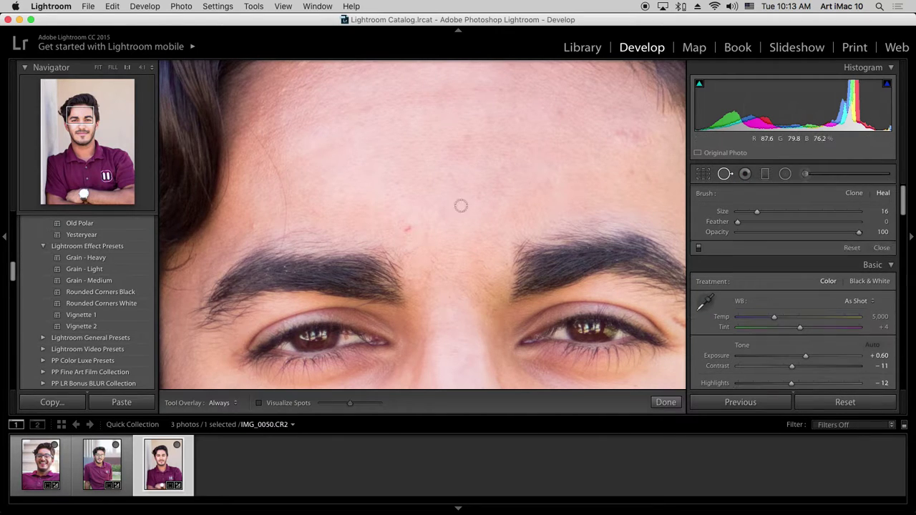
{"action": "left_click", "coordinate": [410, 228]}
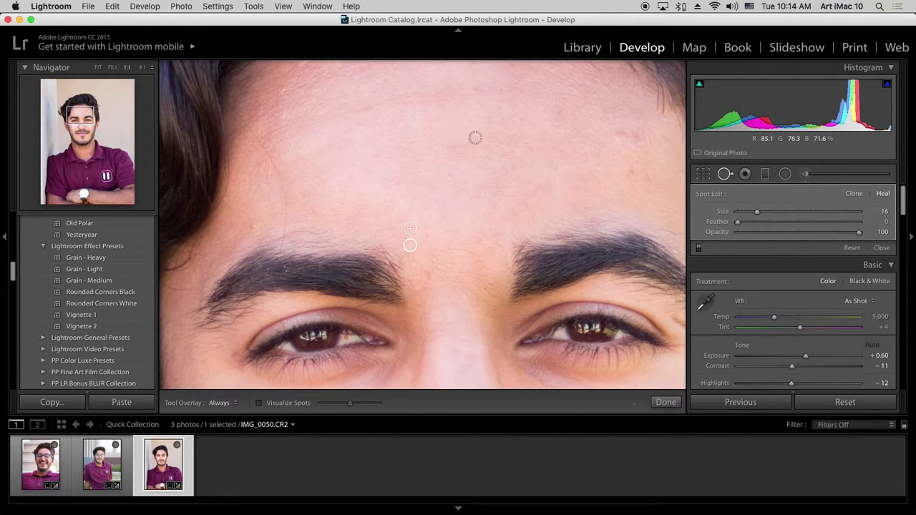
{"action": "left_click", "coordinate": [467, 139]}
{"action": "mouse_move", "coordinate": [591, 153]}
{"action": "left_mouse_down"}
{"action": "mouse_move", "coordinate": [565, 92]}
{"action": "mouse_move", "coordinate": [562, 115]}
{"action": "left_mouse_up"}
{"action": "left_click", "coordinate": [498, 120]}
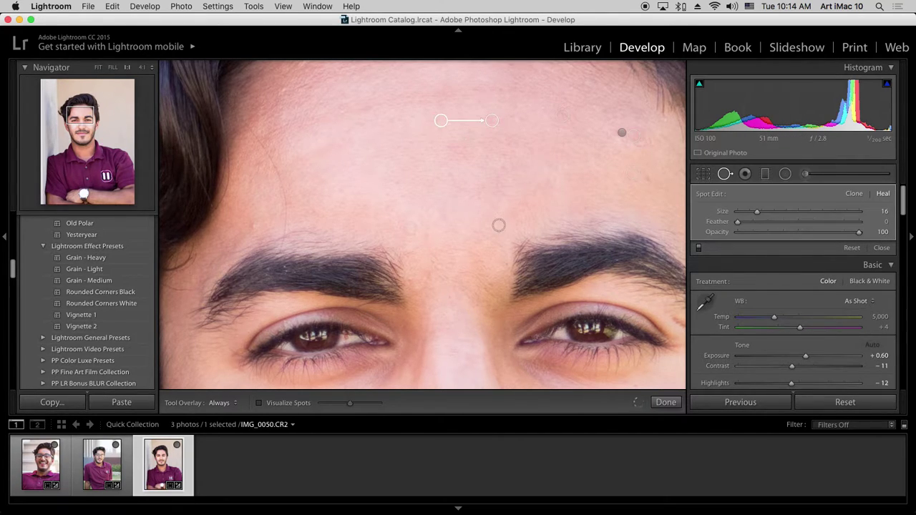
Heal blemishes on the cheek, beard and chin, deleting one misplaced spot, then close Spot Removal.
{"action": "left_click", "coordinate": [81, 127]}
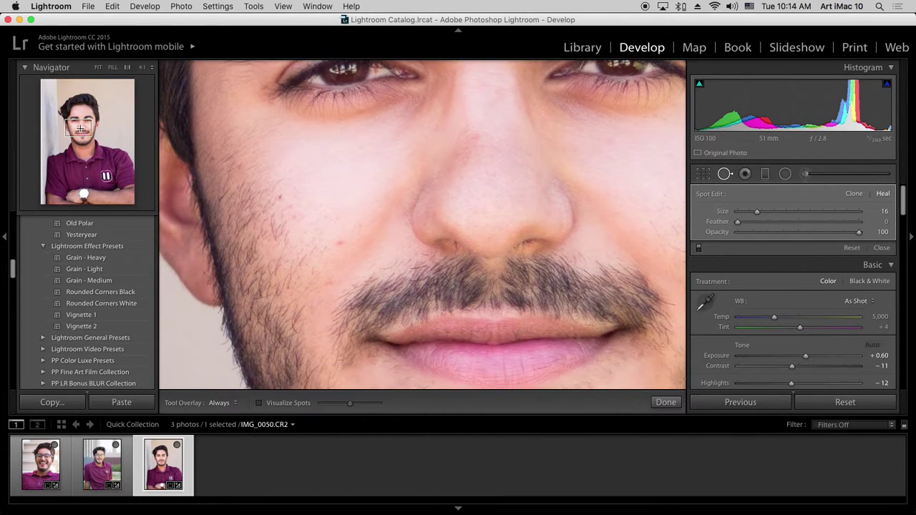
{"action": "left_click_drag", "start_coordinate": [80, 128], "coordinate": [76, 130]}
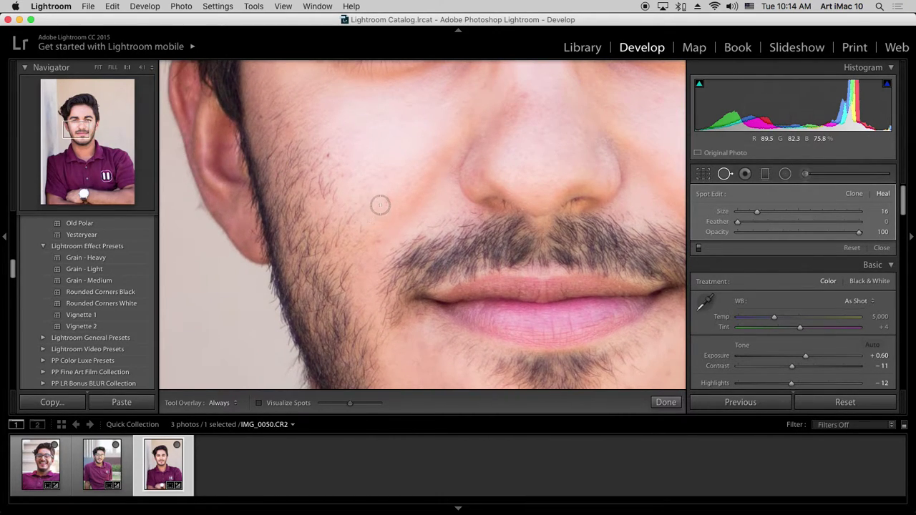
{"action": "left_click", "coordinate": [327, 157]}
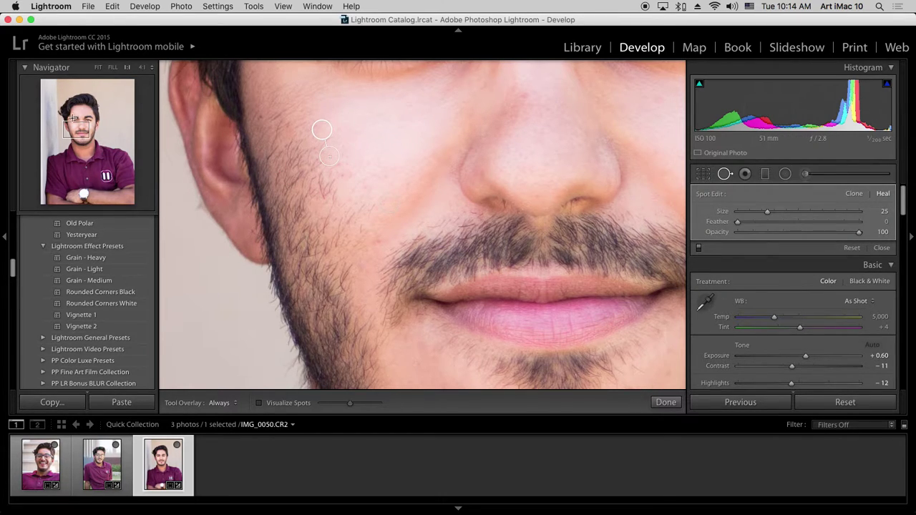
{"action": "left_click", "coordinate": [86, 142]}
{"action": "left_click_drag", "start_coordinate": [85, 142], "coordinate": [82, 143]}
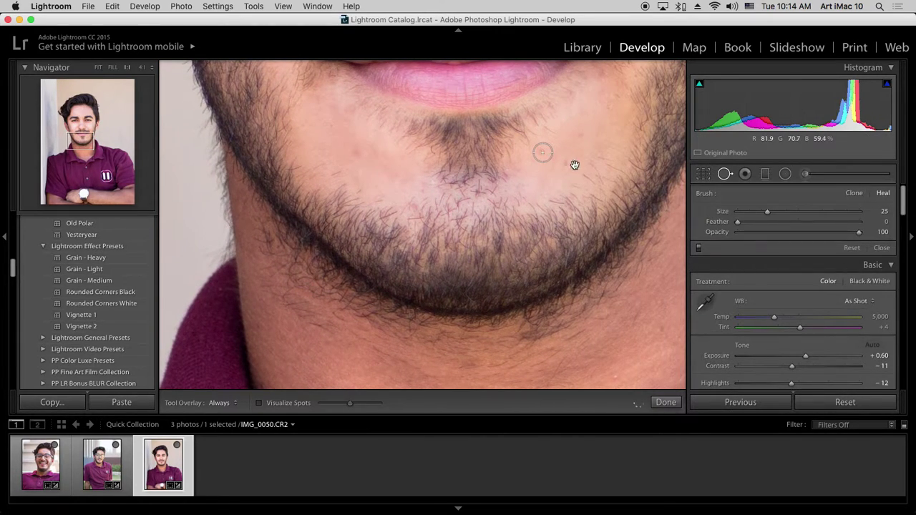
{"action": "left_click", "coordinate": [583, 141]}
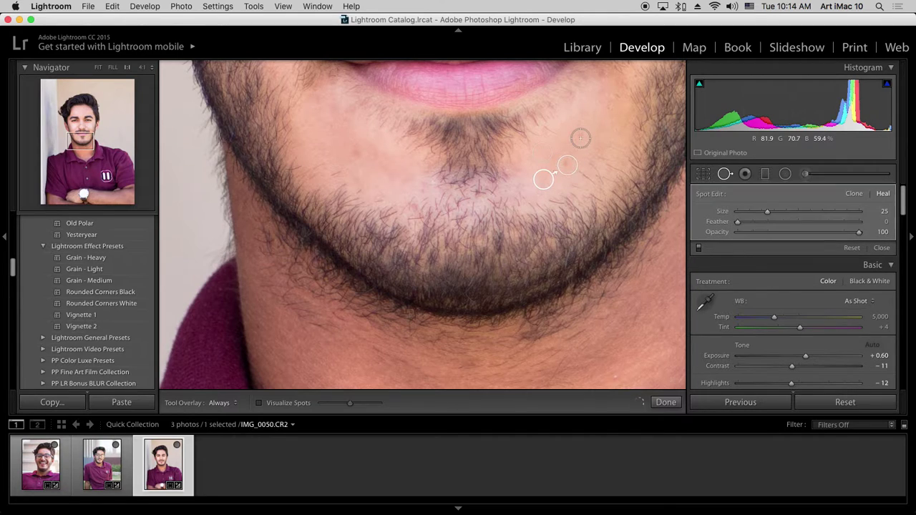
{"action": "left_click", "coordinate": [581, 138]}
{"action": "left_click_drag", "start_coordinate": [580, 139], "coordinate": [597, 114]}
{"action": "key", "text": "Delete"}
{"action": "left_click", "coordinate": [357, 153]}
{"action": "left_click_drag", "start_coordinate": [83, 141], "coordinate": [83, 112]}
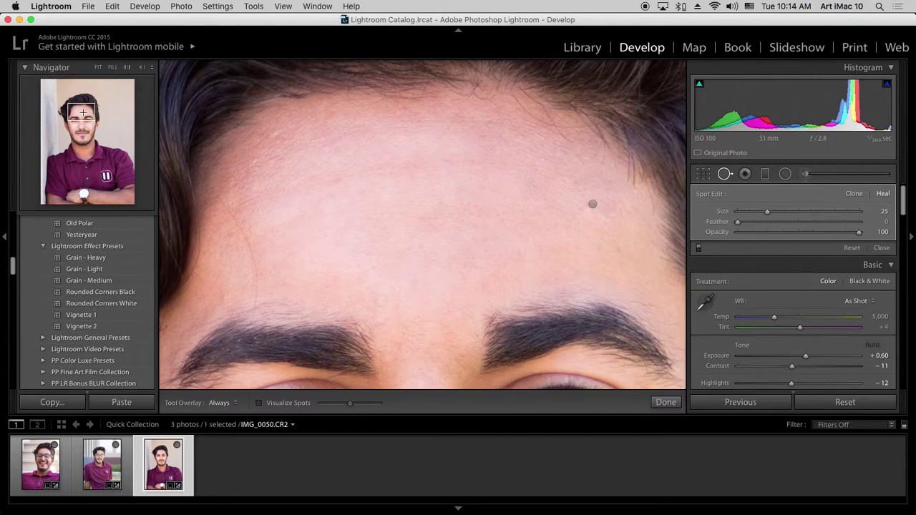
{"action": "left_click", "coordinate": [726, 175]}
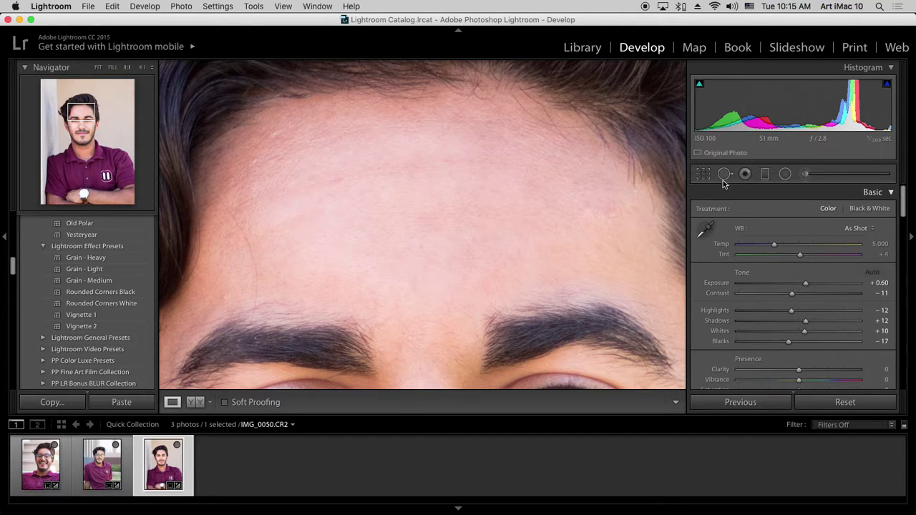
Paint a heal stroke over a forehead blemish with Spot Removal, then close the tool.
{"action": "left_click", "coordinate": [725, 174]}
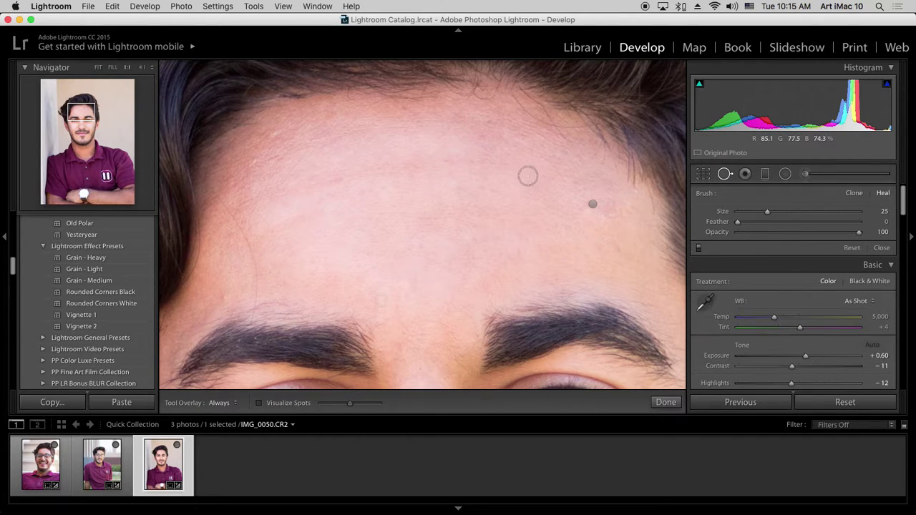
{"action": "left_click_drag", "start_coordinate": [529, 178], "coordinate": [533, 192]}
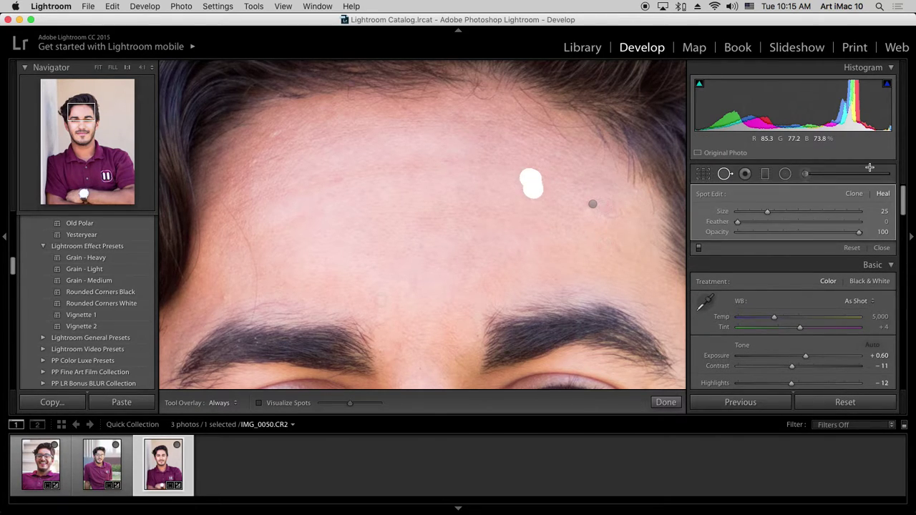
{"action": "left_click", "coordinate": [726, 174]}
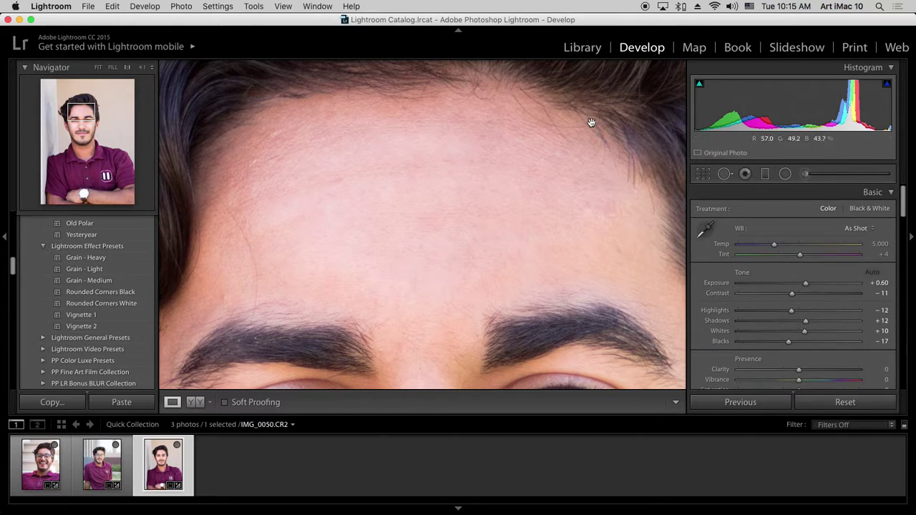
Open the Adjustment Brush, pan to the mouth, put it away unused and fit the photo.
{"action": "left_click", "coordinate": [805, 175]}
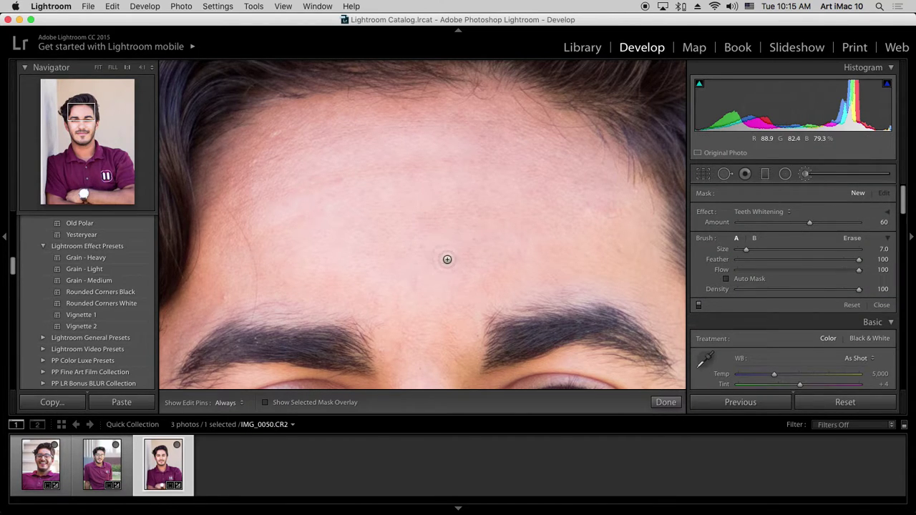
{"action": "left_click_drag", "start_coordinate": [81, 114], "coordinate": [88, 133]}
{"action": "left_click", "coordinate": [805, 174]}
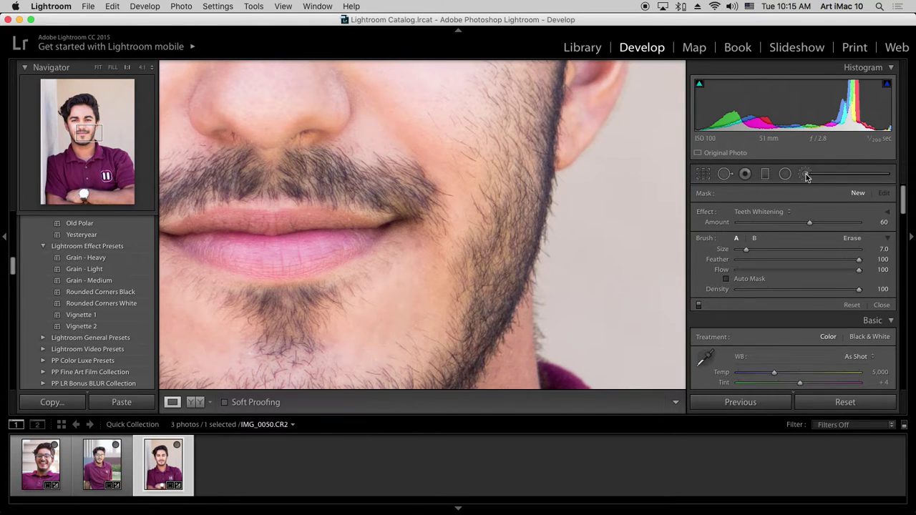
{"action": "key", "text": "z"}
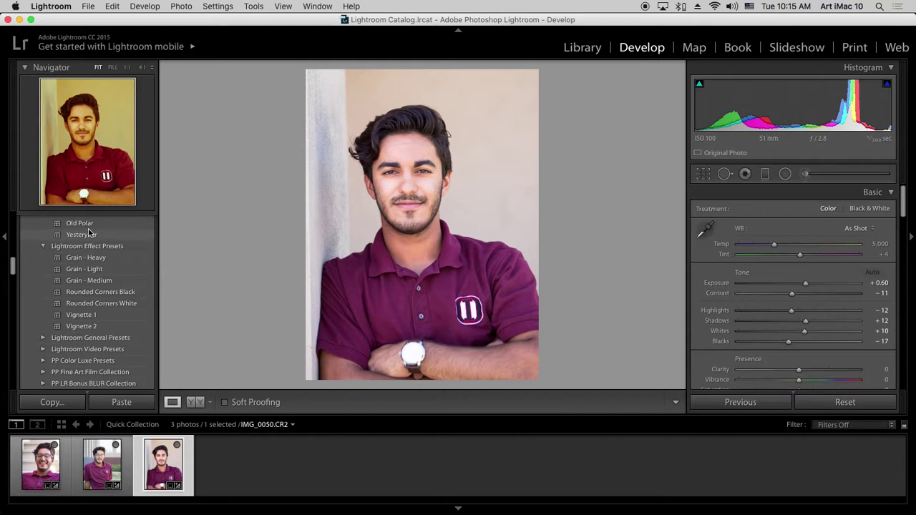
Scroll the Presets panel and expand the PP LR4 Complete Collection JPEG folder.
{"action": "scroll", "coordinate": [64, 333], "scroll_direction": "up", "scroll_amount": 5}
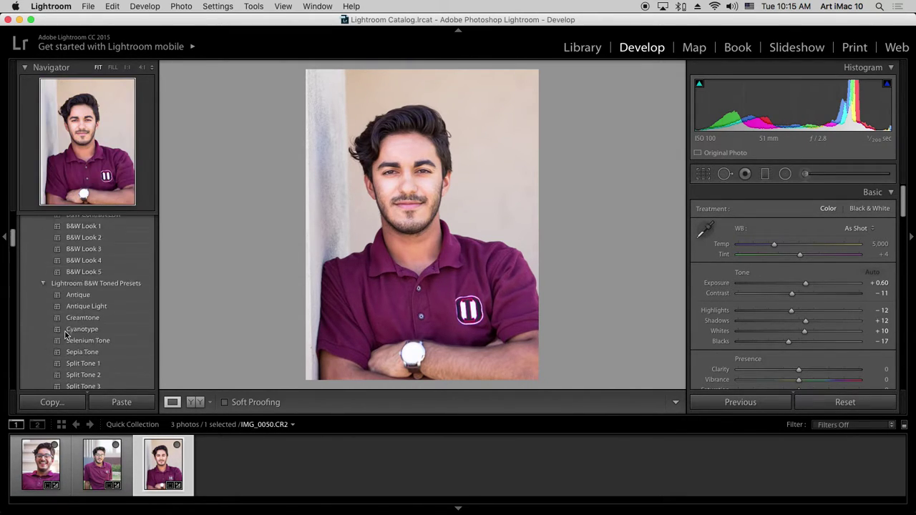
{"action": "scroll", "coordinate": [66, 334], "scroll_direction": "up", "scroll_amount": 5}
{"action": "scroll", "coordinate": [66, 336], "scroll_direction": "up", "scroll_amount": 2}
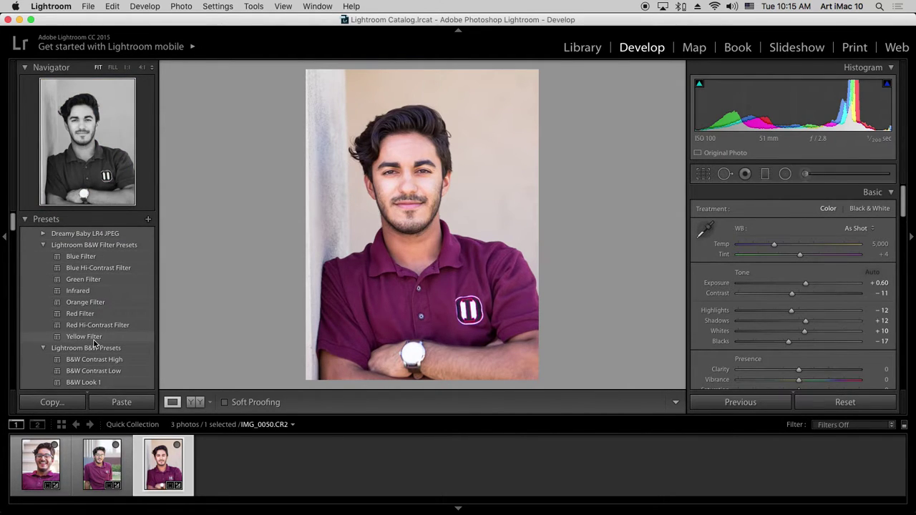
{"action": "scroll", "coordinate": [96, 344], "scroll_direction": "down", "scroll_amount": 2}
{"action": "scroll", "coordinate": [96, 345], "scroll_direction": "down", "scroll_amount": 8}
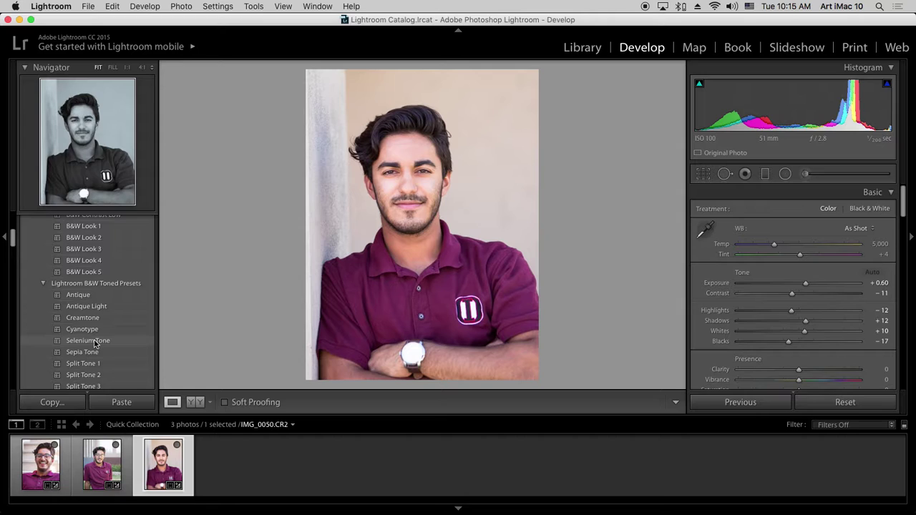
{"action": "scroll", "coordinate": [111, 345], "scroll_direction": "down", "scroll_amount": 12}
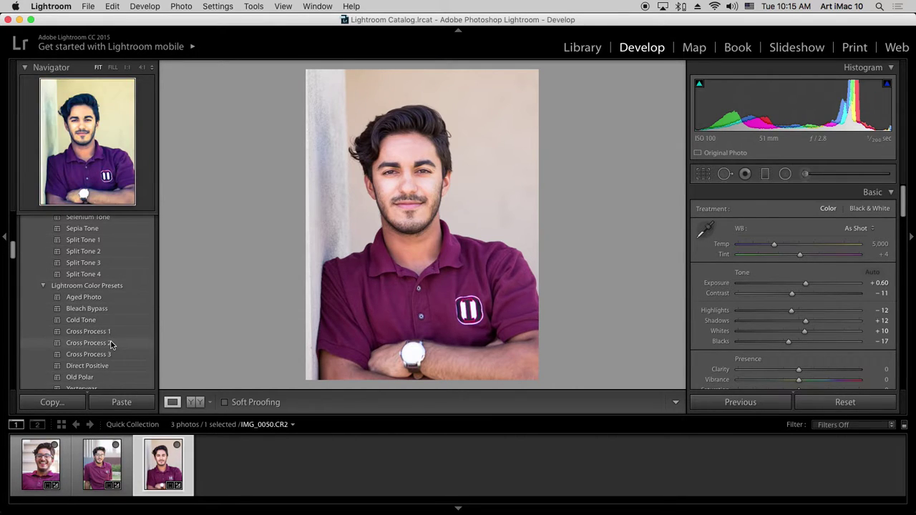
{"action": "scroll", "coordinate": [107, 345], "scroll_direction": "down", "scroll_amount": 4}
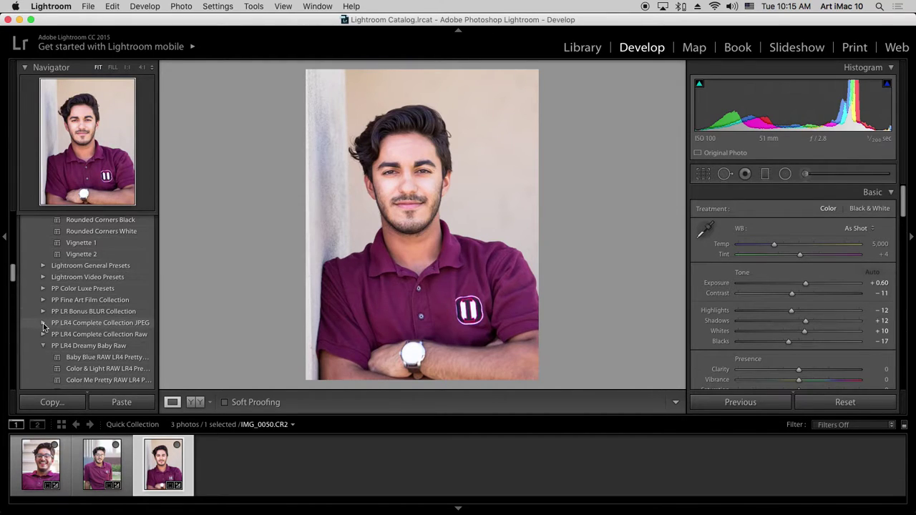
{"action": "left_click", "coordinate": [44, 324]}
{"action": "scroll", "coordinate": [97, 361], "scroll_direction": "down", "scroll_amount": 3}
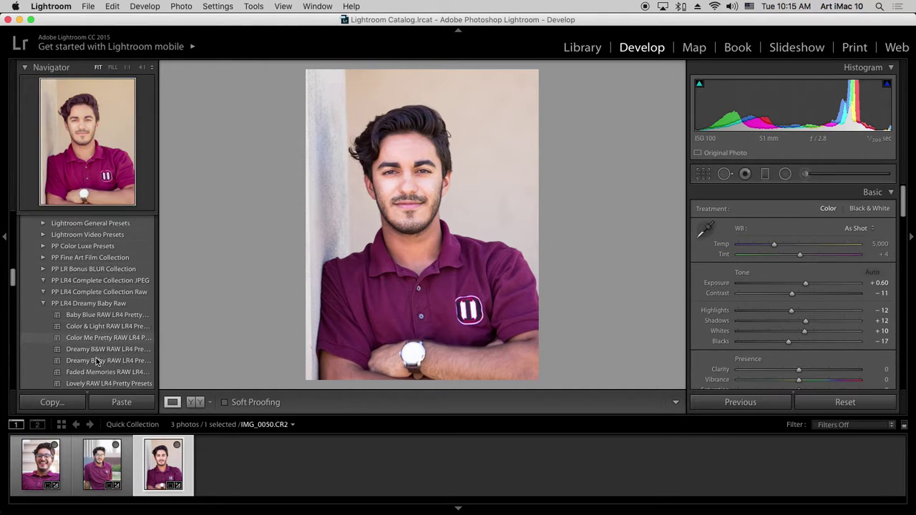
{"action": "scroll", "coordinate": [97, 362], "scroll_direction": "down", "scroll_amount": 5}
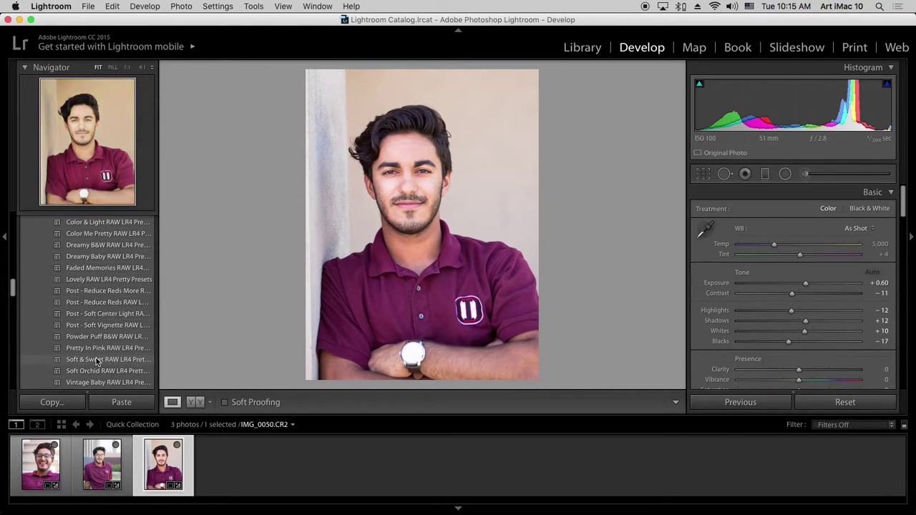
{"action": "scroll", "coordinate": [96, 361], "scroll_direction": "down", "scroll_amount": 1}
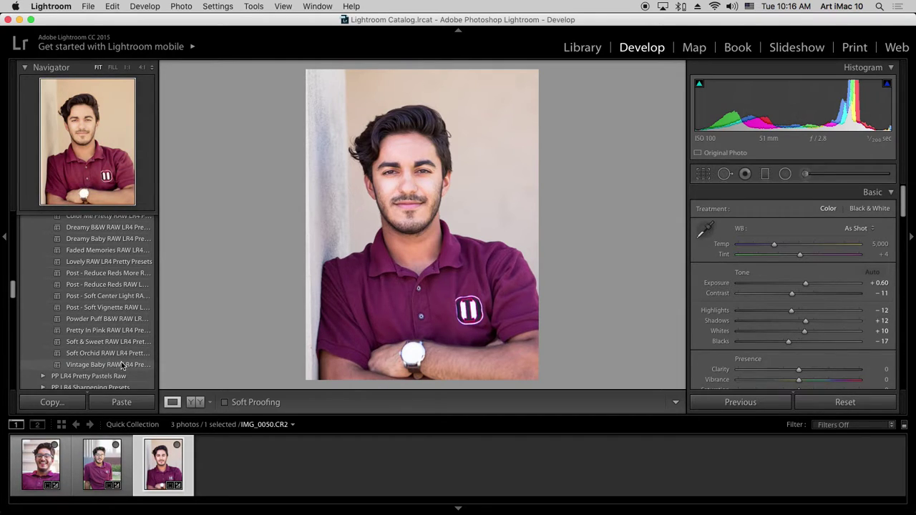
{"action": "scroll", "coordinate": [128, 368], "scroll_direction": "down", "scroll_amount": 2}
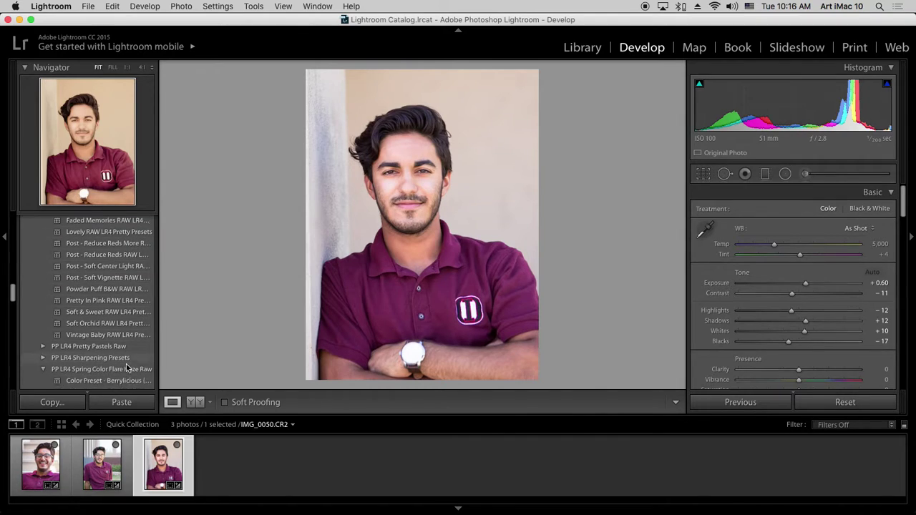
Expand PP LR4 Pretty Pastels Raw and scroll down to the Spring Color Flare Haze Raw presets.
{"action": "left_click", "coordinate": [44, 344]}
{"action": "scroll", "coordinate": [143, 345], "scroll_direction": "down", "scroll_amount": 5}
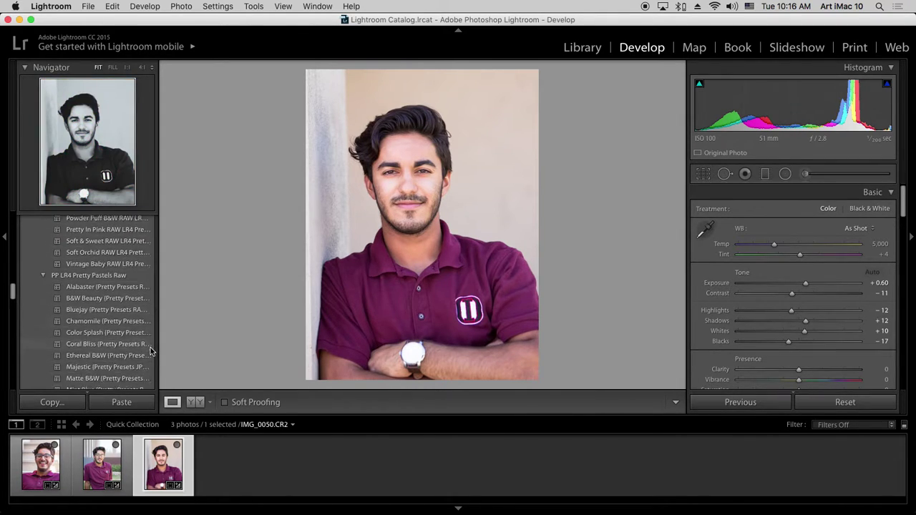
{"action": "scroll", "coordinate": [122, 348], "scroll_direction": "down", "scroll_amount": 1}
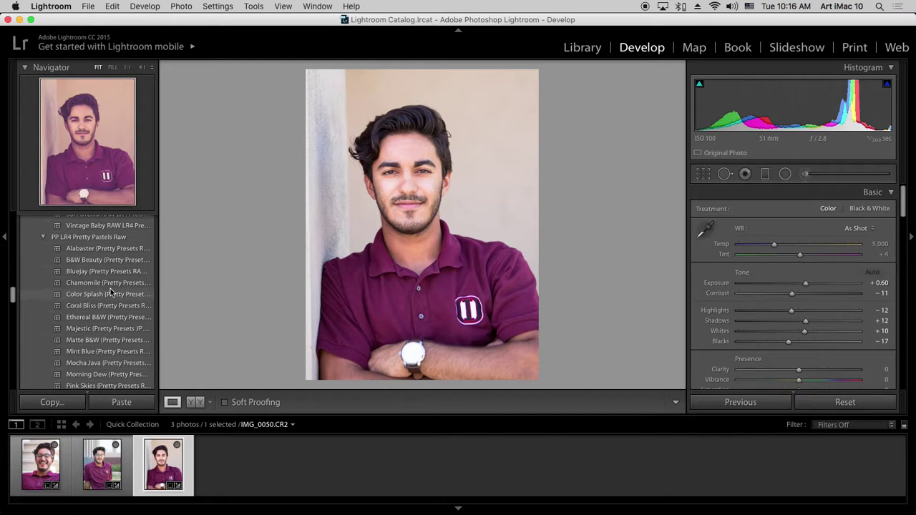
{"action": "scroll", "coordinate": [115, 326], "scroll_direction": "down", "scroll_amount": 1}
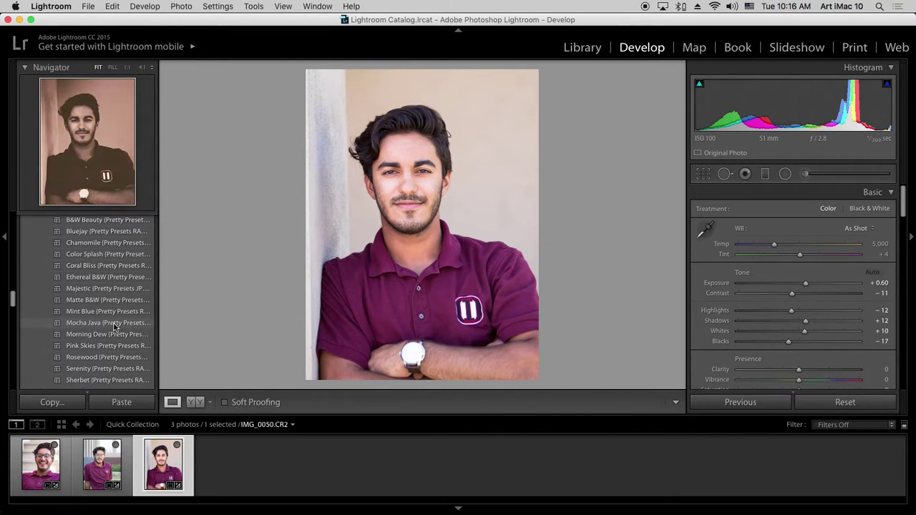
{"action": "scroll", "coordinate": [113, 327], "scroll_direction": "up", "scroll_amount": 1}
{"action": "scroll", "coordinate": [113, 326], "scroll_direction": "down", "scroll_amount": 2}
{"action": "scroll", "coordinate": [113, 327], "scroll_direction": "down", "scroll_amount": 1}
{"action": "scroll", "coordinate": [72, 349], "scroll_direction": "down", "scroll_amount": 2}
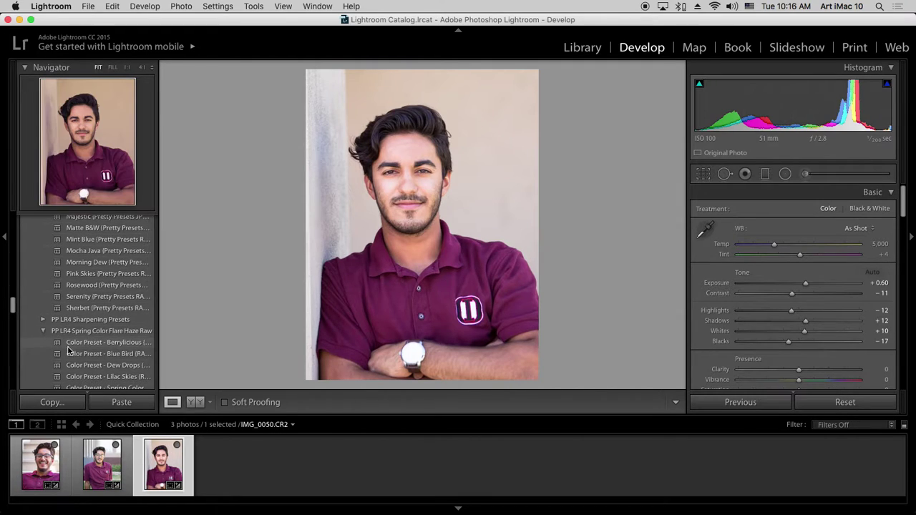
{"action": "scroll", "coordinate": [71, 350], "scroll_direction": "down", "scroll_amount": 1}
{"action": "scroll", "coordinate": [72, 350], "scroll_direction": "down", "scroll_amount": 1}
{"action": "scroll", "coordinate": [72, 350], "scroll_direction": "down", "scroll_amount": 2}
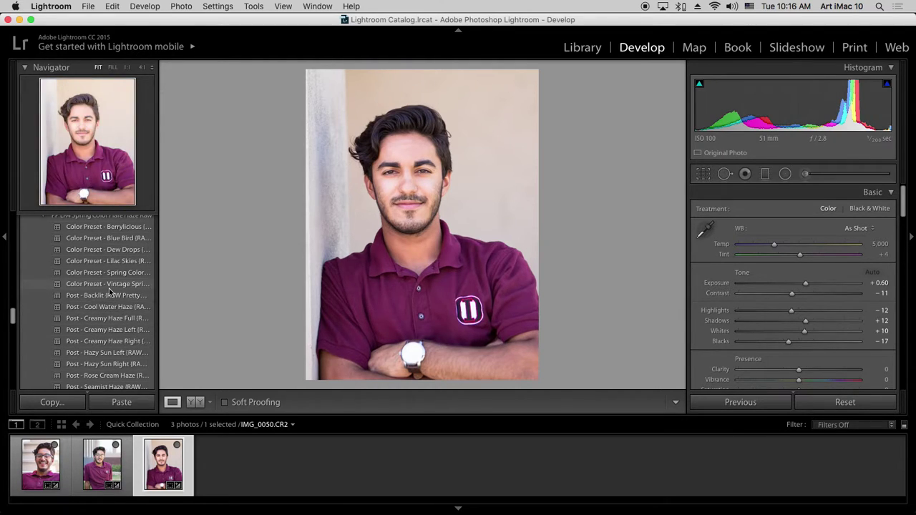
Give the crossed-arms portrait Berrylicious, then IMG_0043 the Cool Water Haze preset with Exposure +1.45.
{"action": "left_click", "coordinate": [114, 227]}
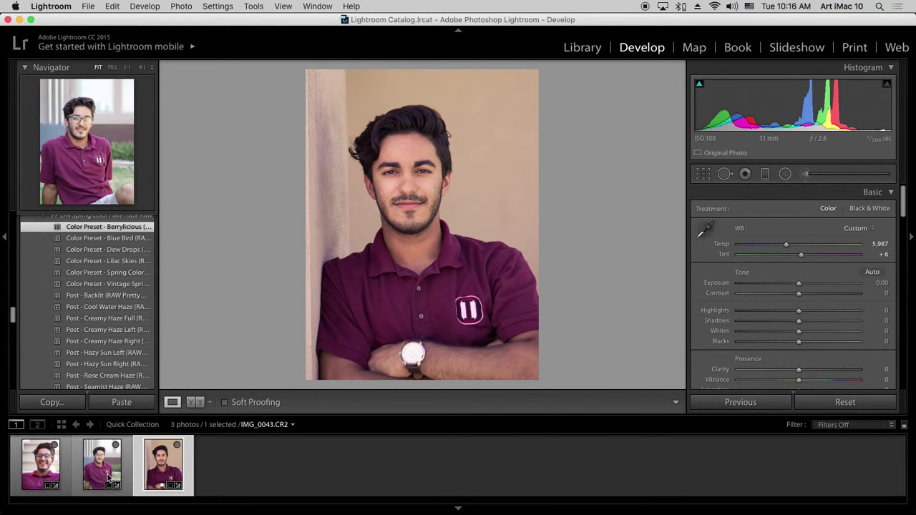
{"action": "left_click", "coordinate": [121, 491]}
{"action": "left_click", "coordinate": [93, 284]}
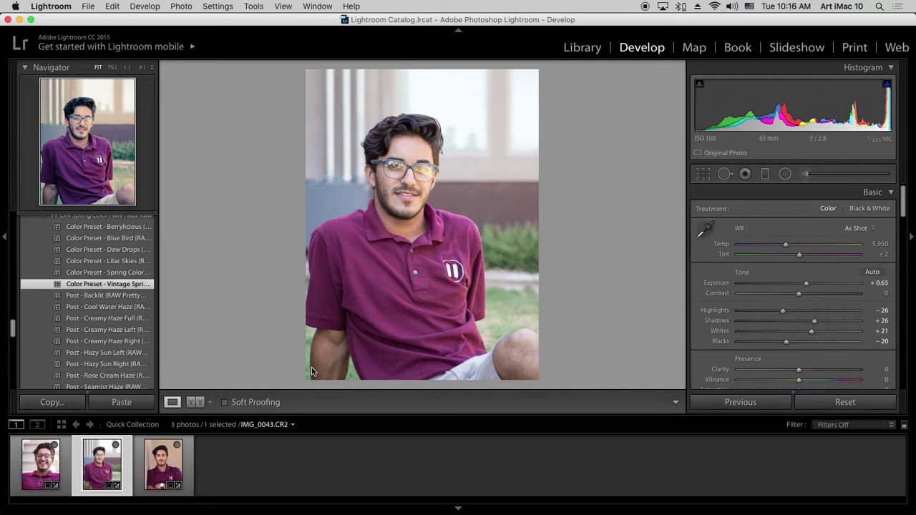
{"action": "left_click", "coordinate": [104, 330]}
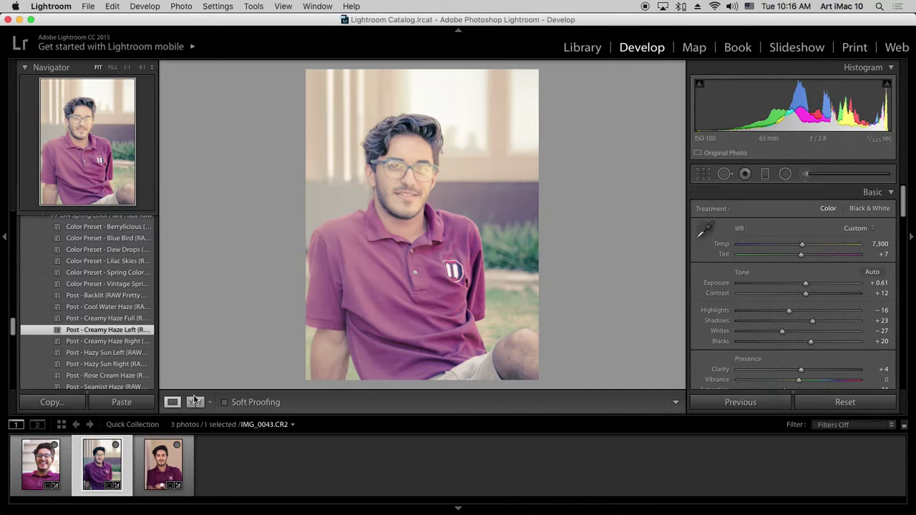
{"action": "left_click", "coordinate": [126, 308]}
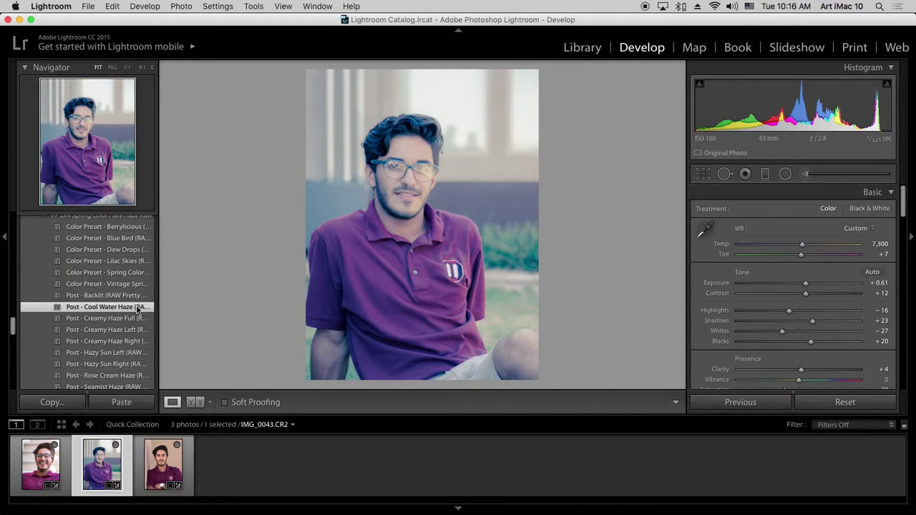
{"action": "left_click_drag", "start_coordinate": [807, 284], "coordinate": [818, 284]}
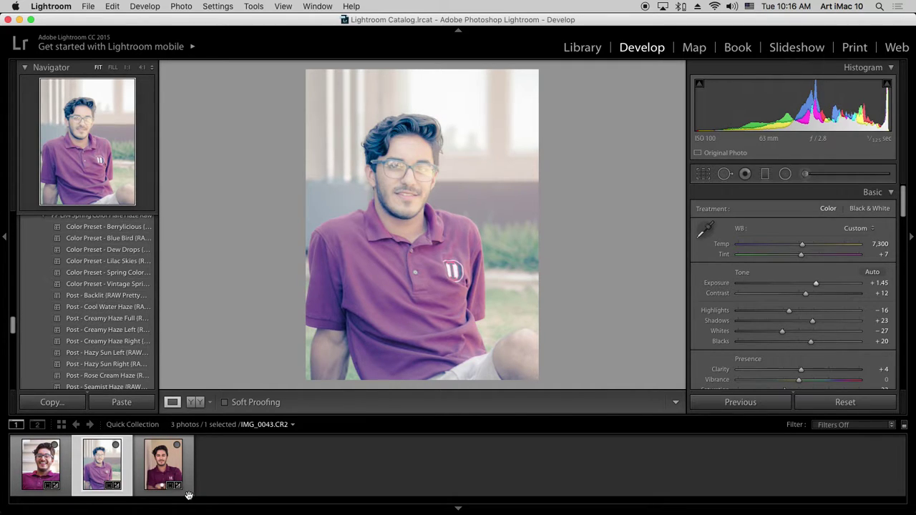
Create virtual copies of all three edited portraits, bringing the filmstrip to six photos.
{"action": "key", "text": "super+a"}
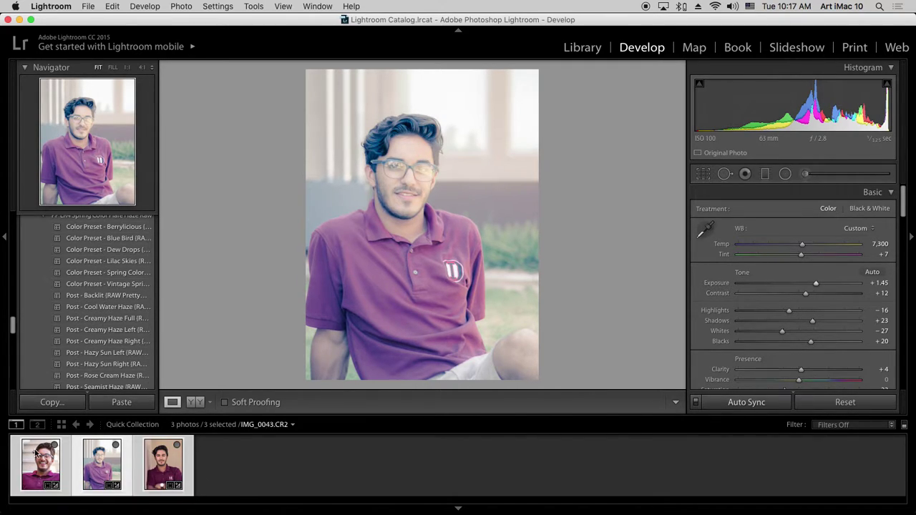
{"action": "right_click", "coordinate": [167, 469]}
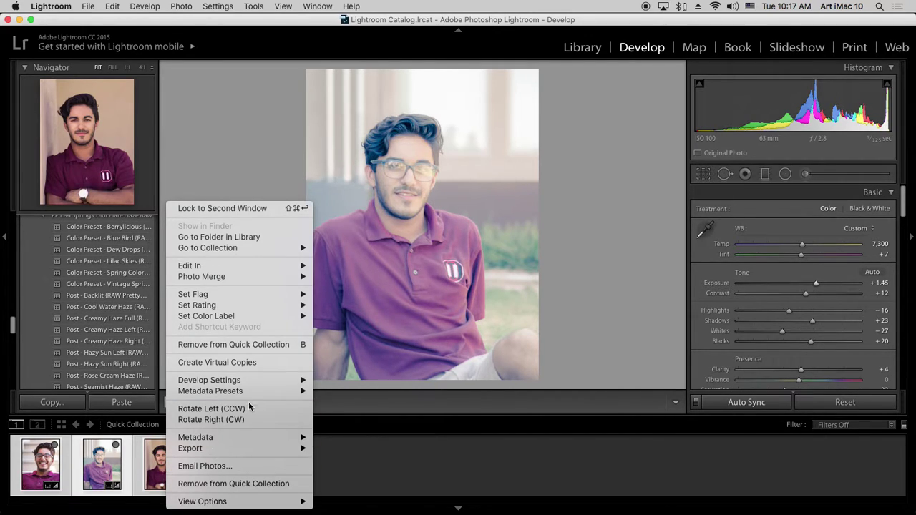
{"action": "left_click", "coordinate": [272, 361]}
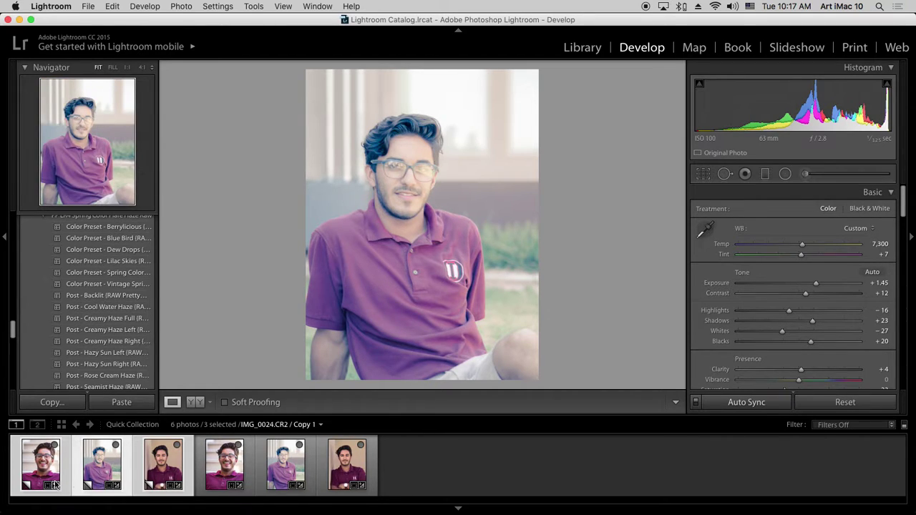
Reset the virtual copies and move the arms-crossed copy next to its original.
{"action": "left_click", "coordinate": [846, 403]}
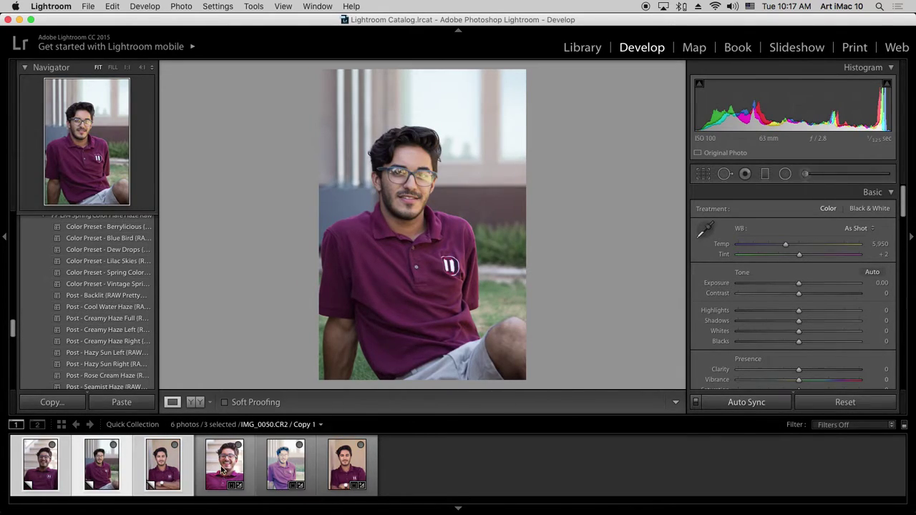
{"action": "left_click", "coordinate": [166, 470]}
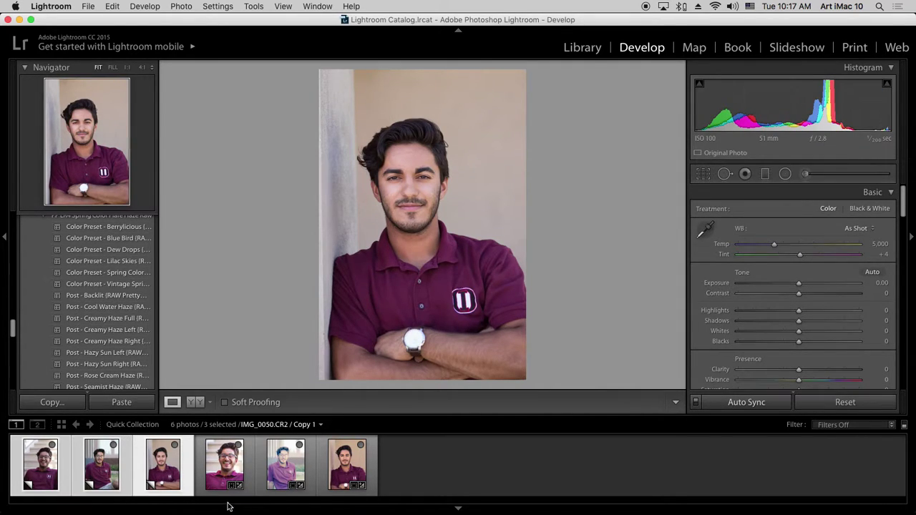
{"action": "left_click", "coordinate": [185, 496]}
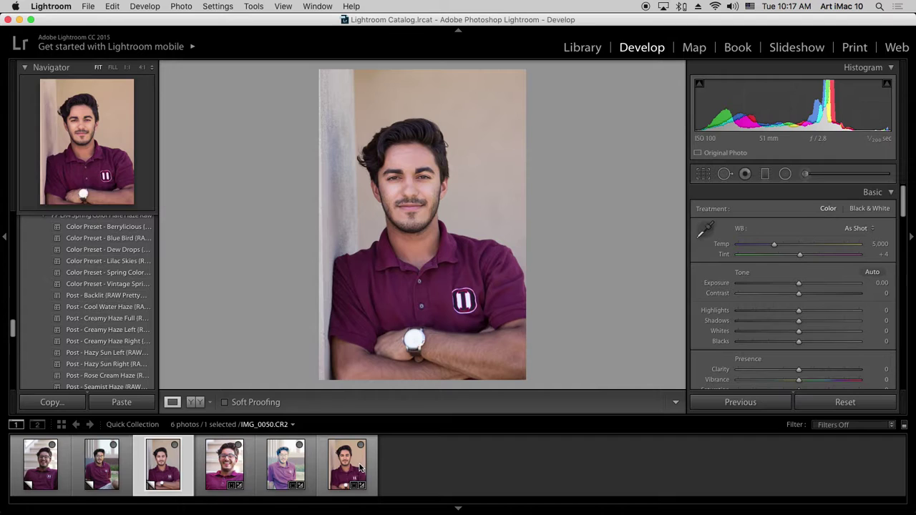
{"action": "left_click_drag", "start_coordinate": [229, 471], "coordinate": [265, 475]}
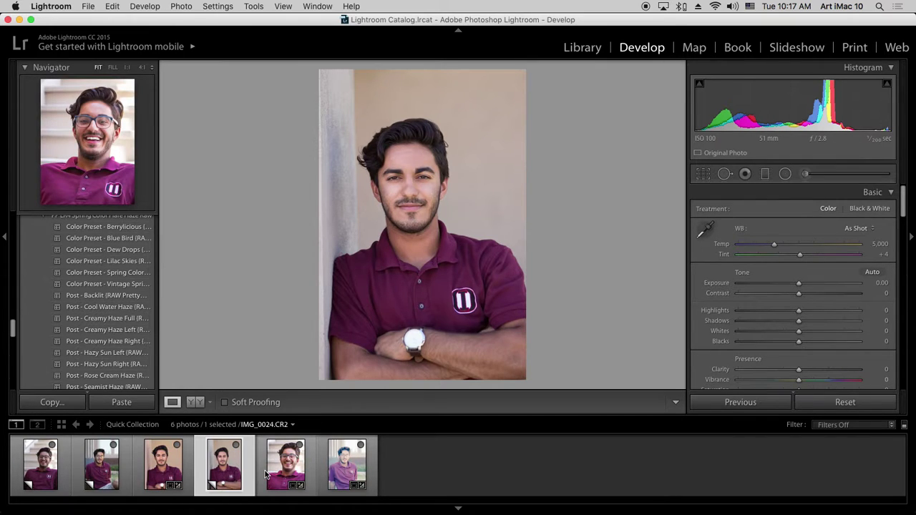
Compare the edited arms-crossed original against its reset copy, ending on the copy.
{"action": "left_click", "coordinate": [170, 467]}
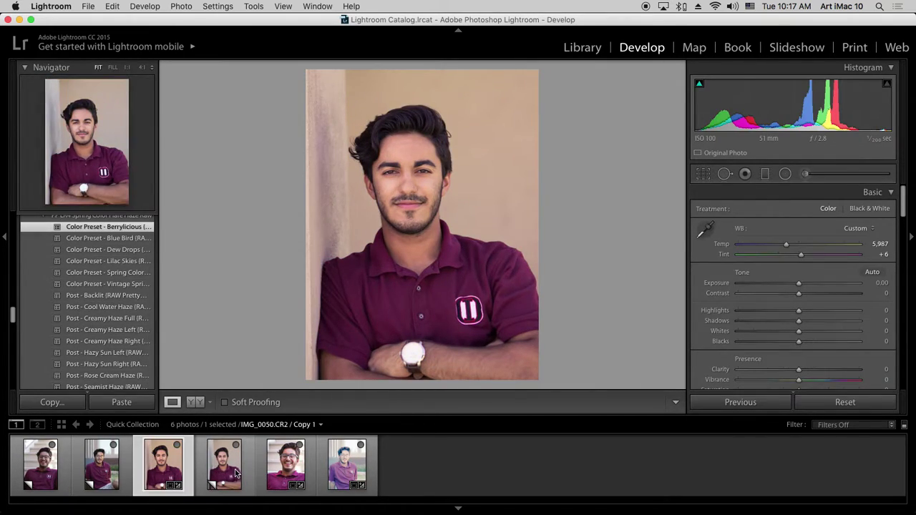
{"action": "left_click", "coordinate": [235, 471]}
{"action": "left_click", "coordinate": [176, 471]}
{"action": "left_click", "coordinate": [224, 472]}
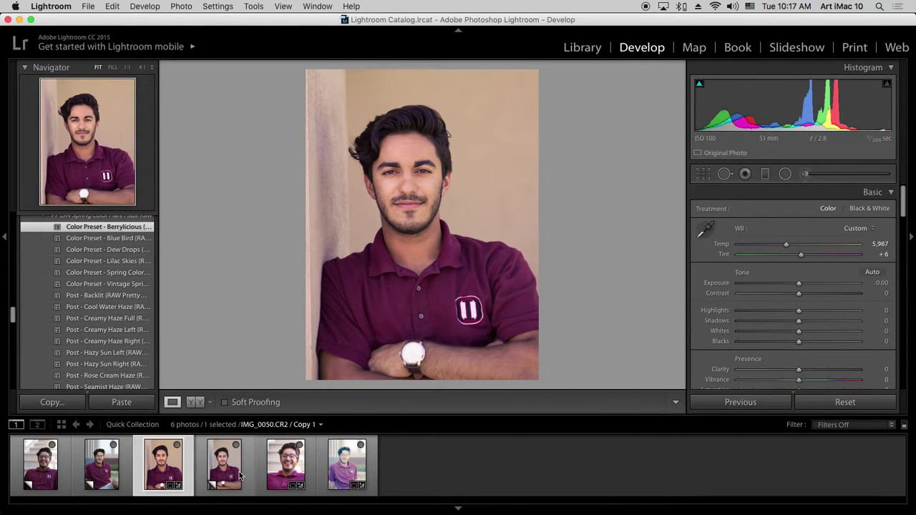
{"action": "left_click", "coordinate": [158, 474]}
{"action": "left_click", "coordinate": [214, 476]}
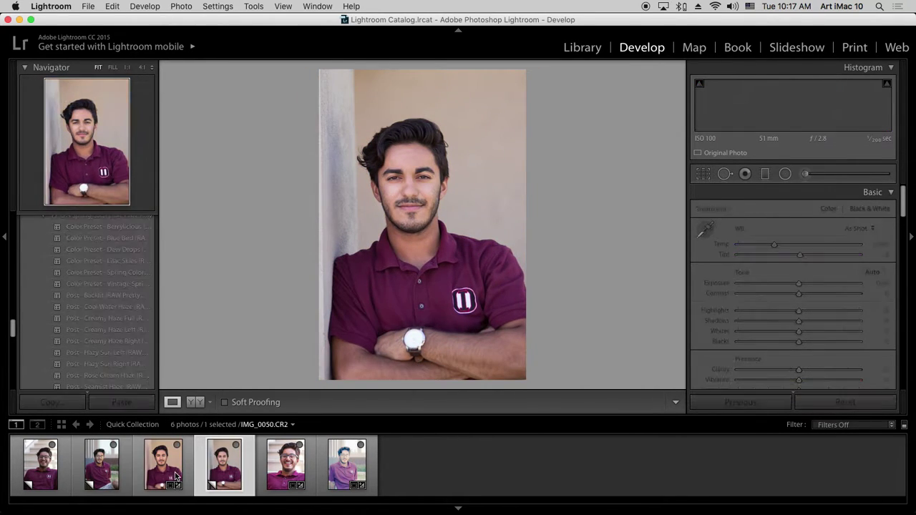
{"action": "left_click", "coordinate": [164, 473]}
{"action": "left_click", "coordinate": [231, 471]}
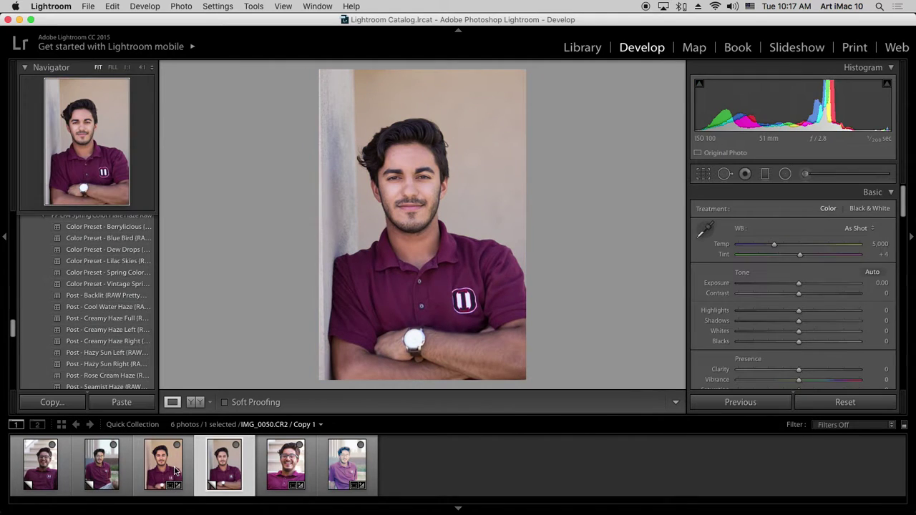
{"action": "left_click", "coordinate": [165, 473]}
{"action": "left_click", "coordinate": [224, 472]}
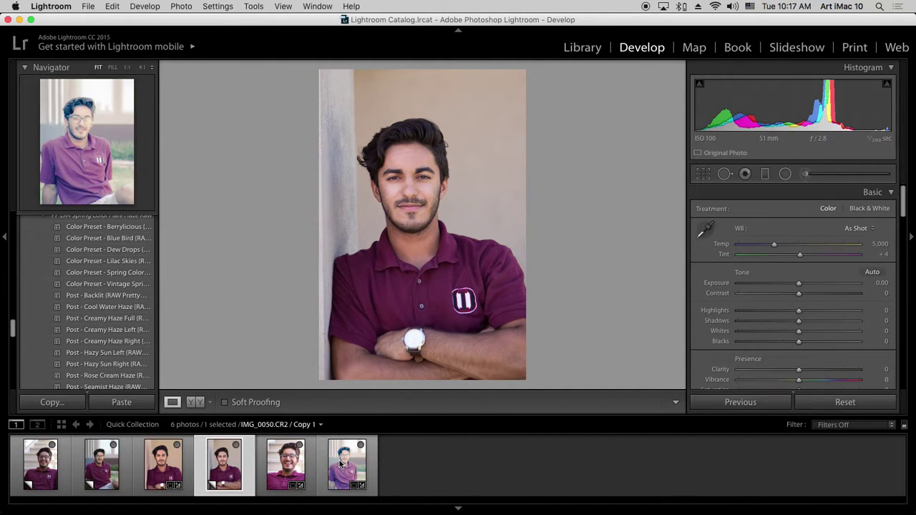
Inspect the copy's face at full size, then select all six photos for export.
{"action": "key", "text": "z"}
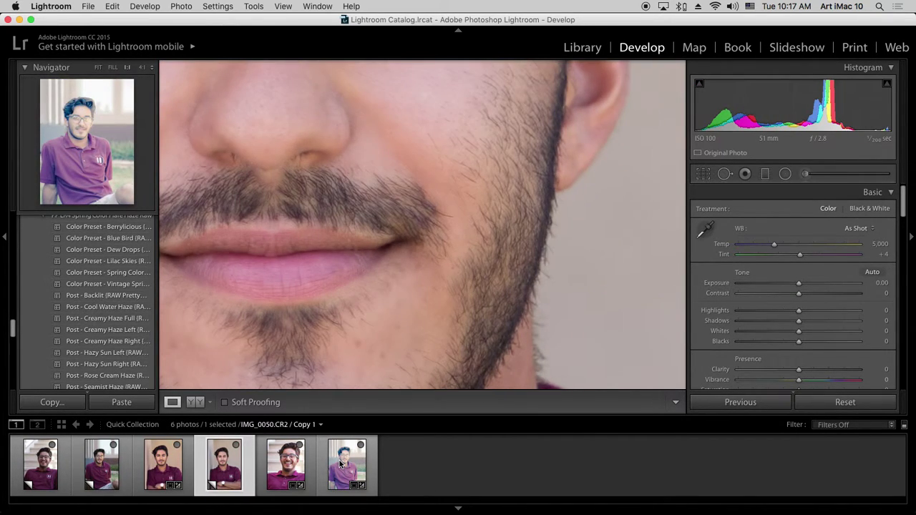
{"action": "key", "text": "z"}
{"action": "key", "text": "super+a"}
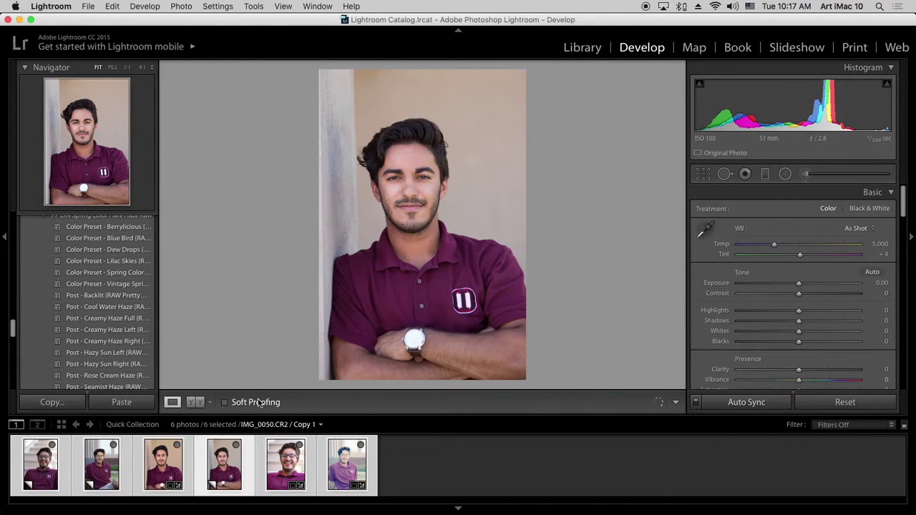
{"action": "right_click", "coordinate": [166, 464]}
In the Export dialog, put the six files into a named subfolder on the Desktop.
{"action": "mouse_move", "coordinate": [282, 450]}
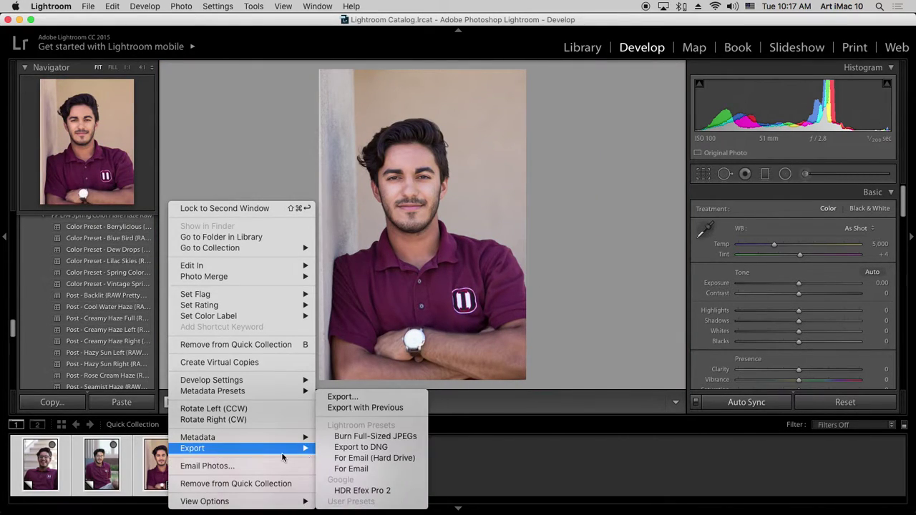
{"action": "left_click", "coordinate": [339, 399]}
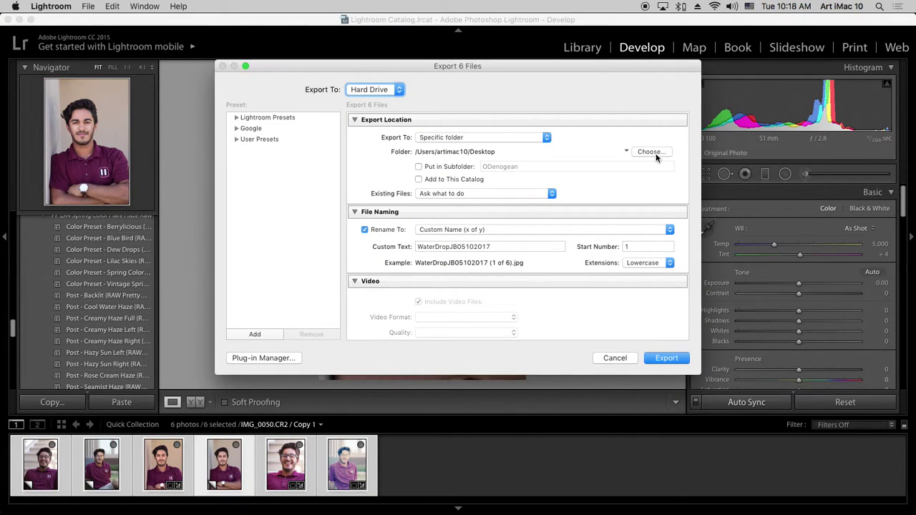
{"action": "left_click", "coordinate": [420, 167]}
{"action": "left_click", "coordinate": [556, 166]}
{"action": "type", "text": "Haris"}
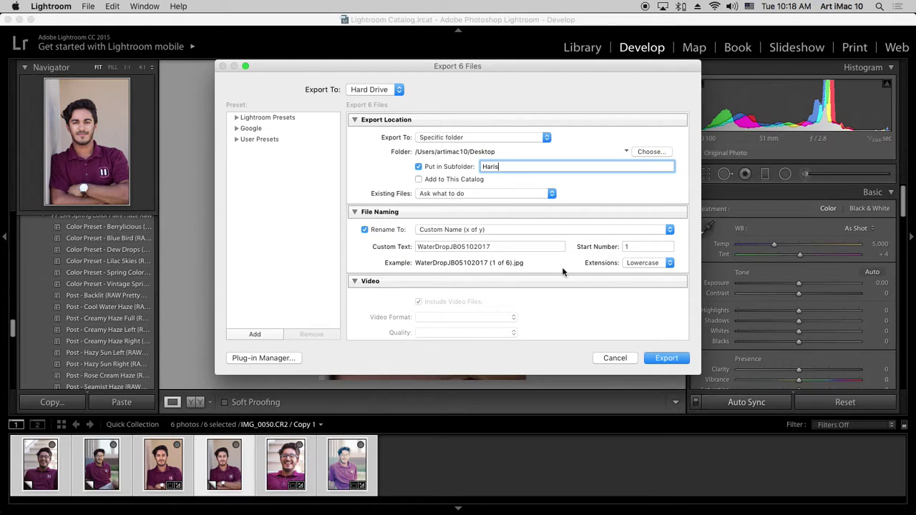
Enter custom renaming text and review the sRGB, quality-100 JPEG settings and watermark.
{"action": "left_click", "coordinate": [504, 246]}
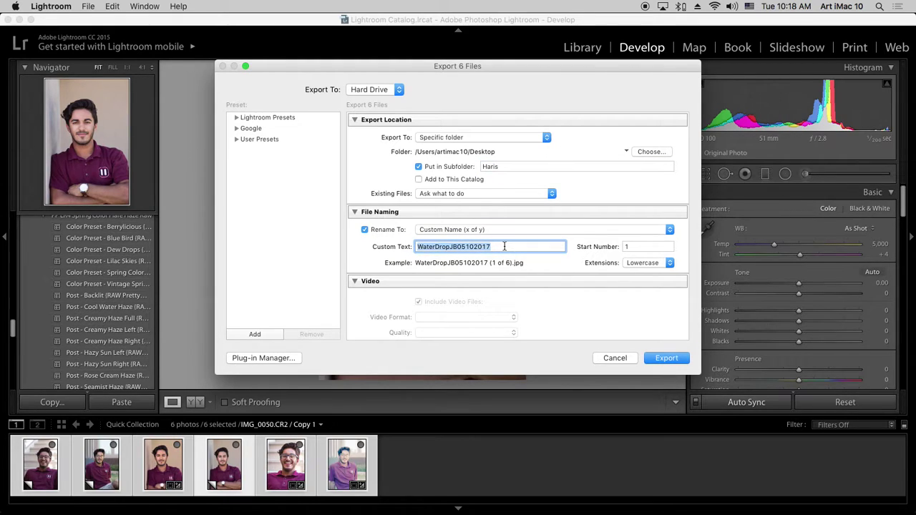
{"action": "type", "text": "Hare"}
{"action": "key", "text": "BackSpace"}
{"action": "type", "text": "is"}
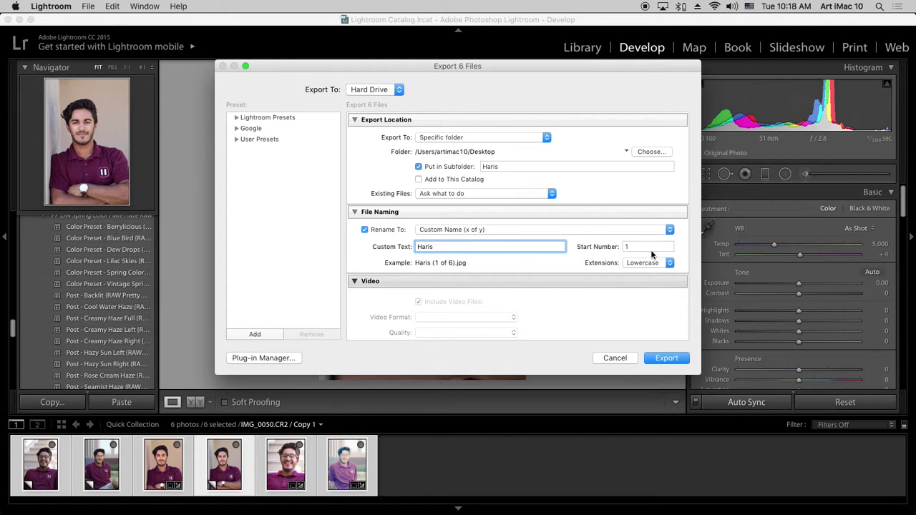
{"action": "scroll", "coordinate": [619, 265], "scroll_direction": "down", "scroll_amount": 5}
{"action": "scroll", "coordinate": [619, 268], "scroll_direction": "down", "scroll_amount": 2}
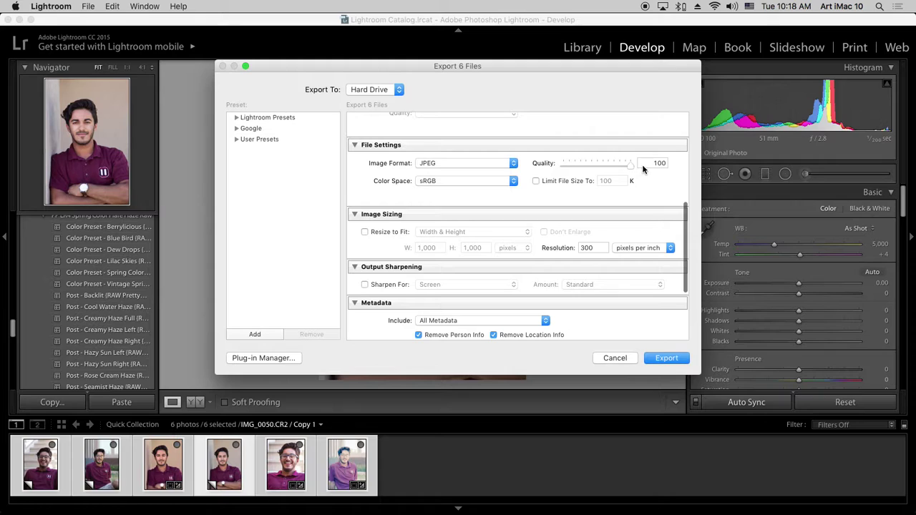
{"action": "scroll", "coordinate": [631, 229], "scroll_direction": "down", "scroll_amount": 4}
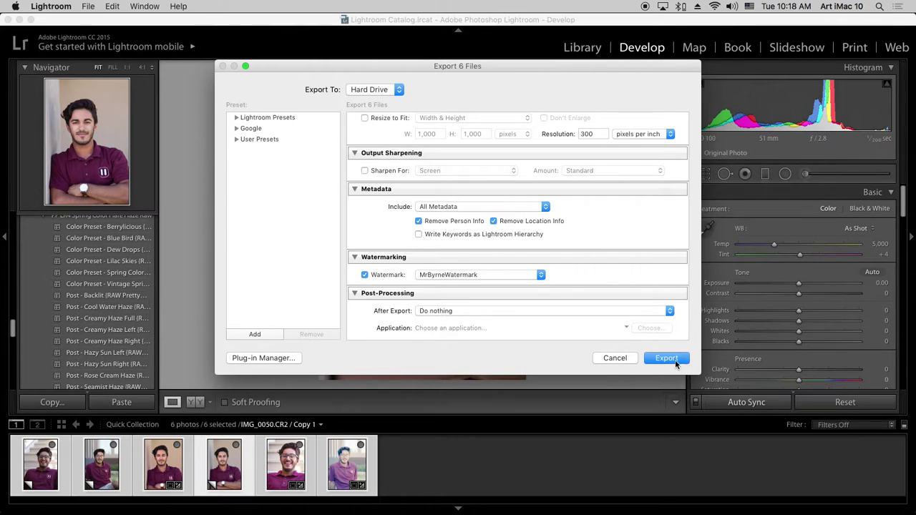
Start the six-photo JPEG export and select the seated portrait IMG_0043.CR2 in the filmstrip.
{"action": "left_click", "coordinate": [667, 358]}
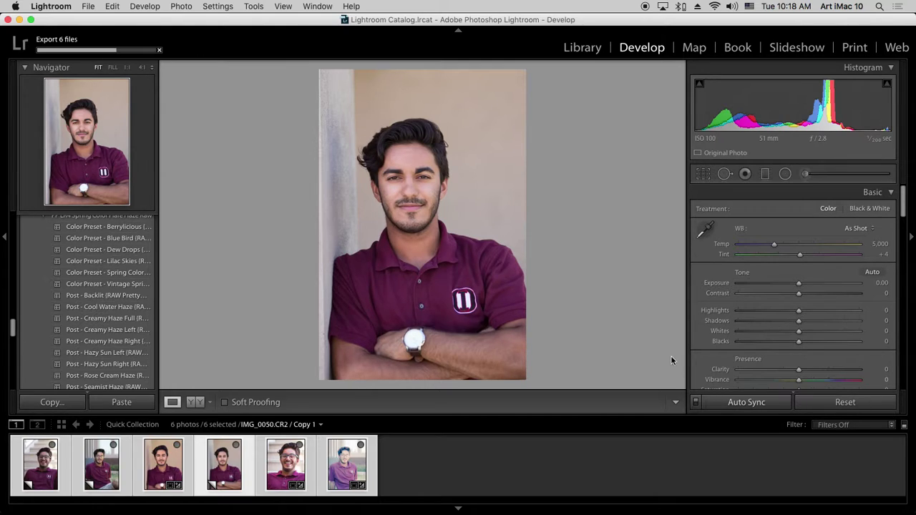
{"action": "left_click", "coordinate": [346, 491]}
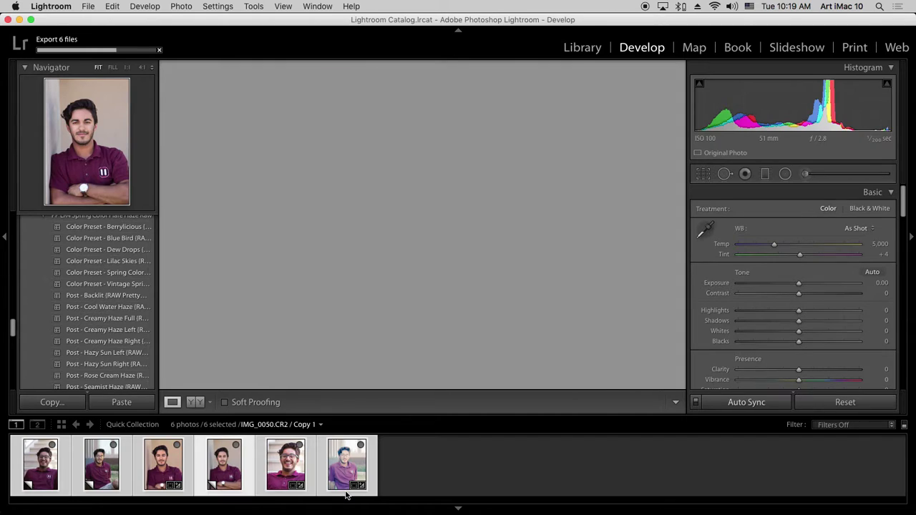
{"action": "left_click", "coordinate": [347, 494]}
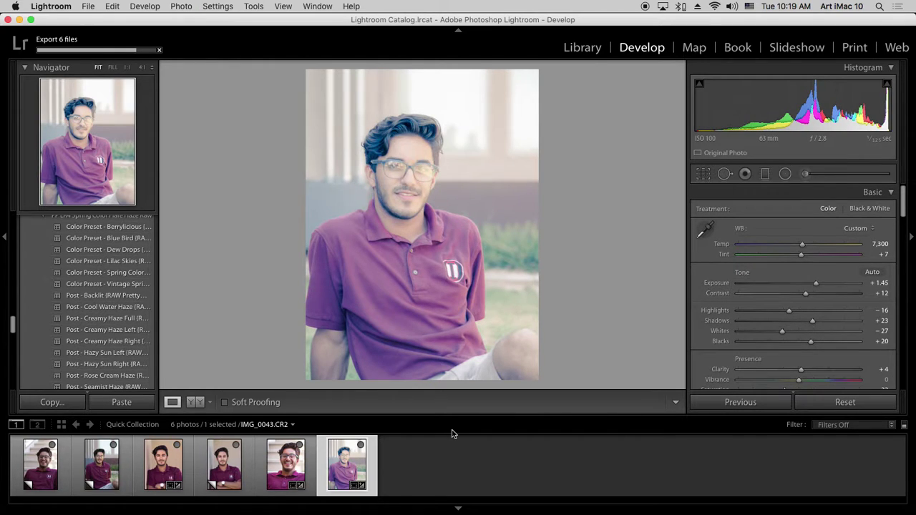
Send IMG_0043 to Photoshop with Cmd+E, choosing Render using Lightroom.
{"action": "key", "text": "super+e"}
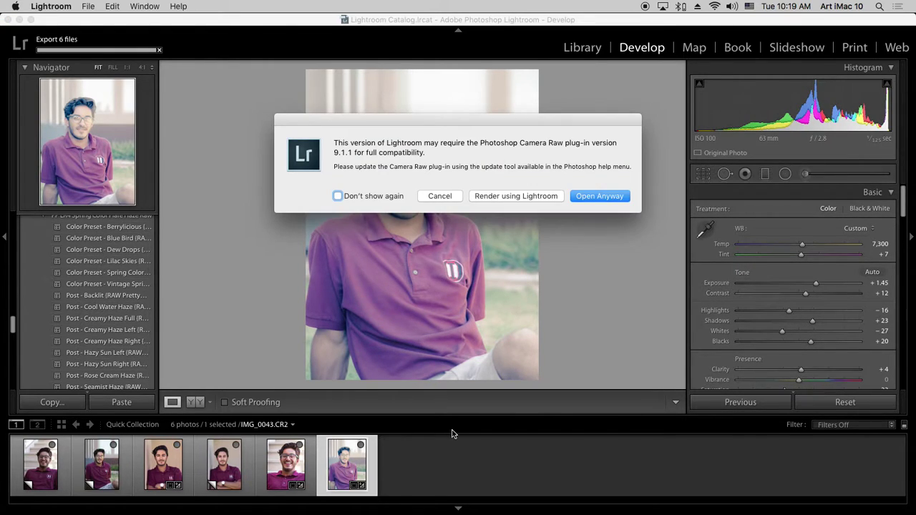
{"action": "left_click", "coordinate": [501, 198]}
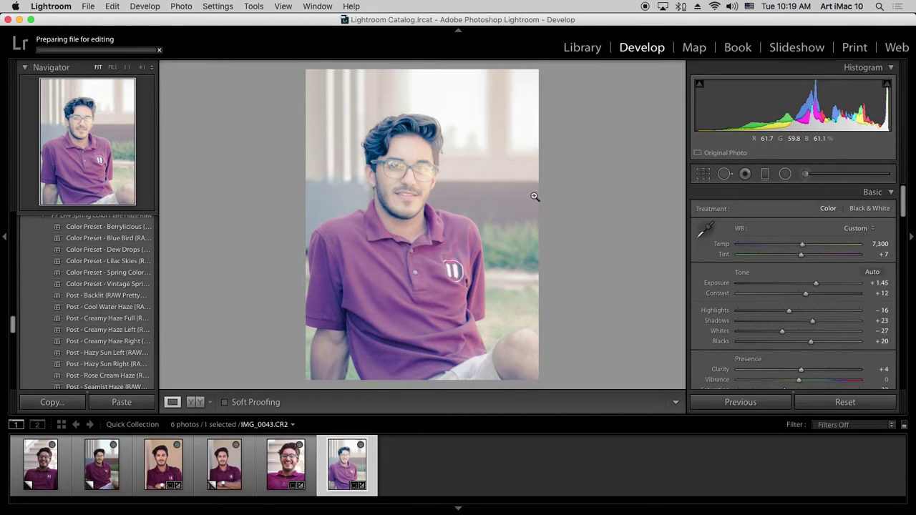
{"action": "mouse_move", "coordinate": [418, 501]}
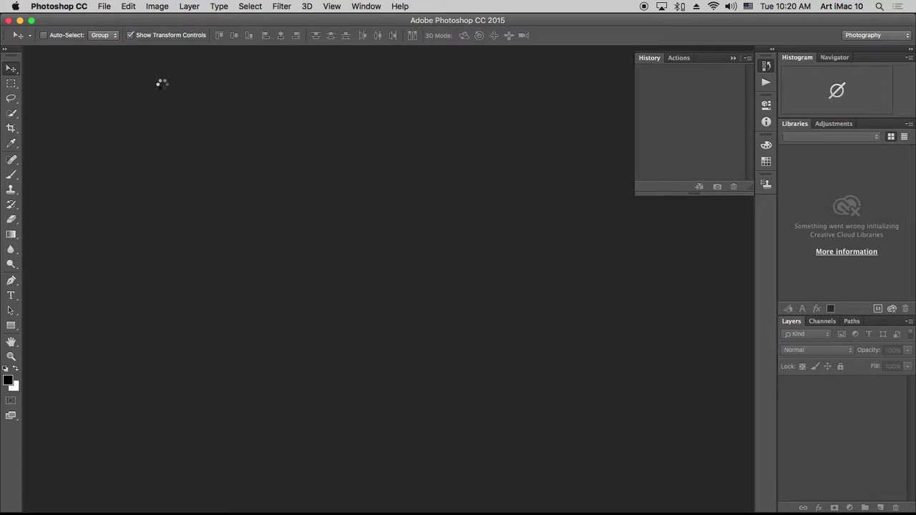
Wait for Photoshop to launch and open IMG_0043-Edit.tif from Lightroom.
{"action": "mouse_move", "coordinate": [306, 510]}
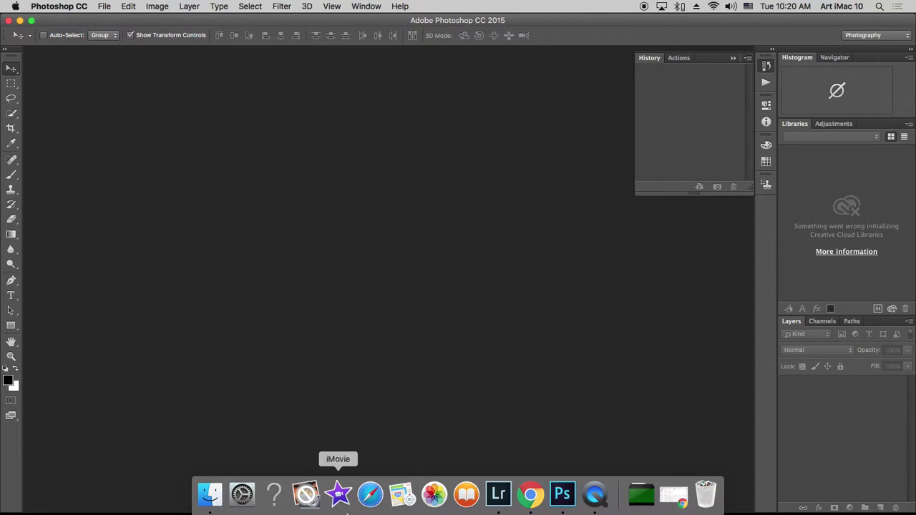